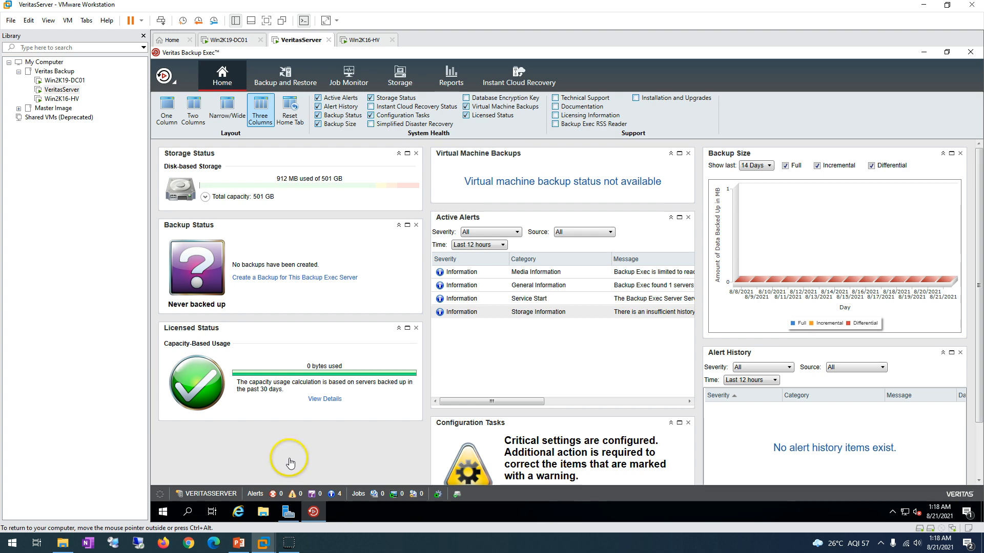
# Review the lab setup slide in PowerPoint, and examine the Local Server properties of the Win2K16-HV machine in VMware Workstation
pyautogui.click(239, 543)
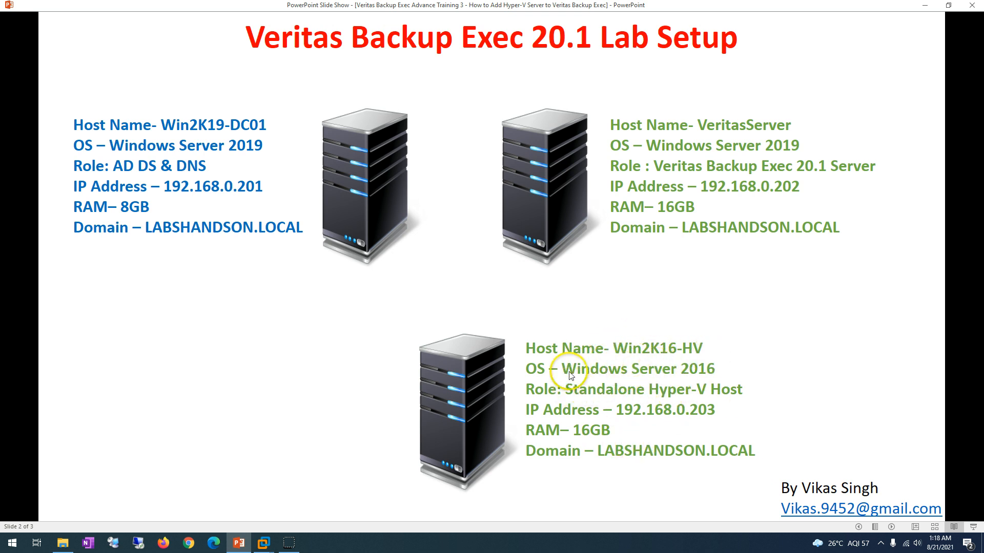
pyautogui.click(239, 543)
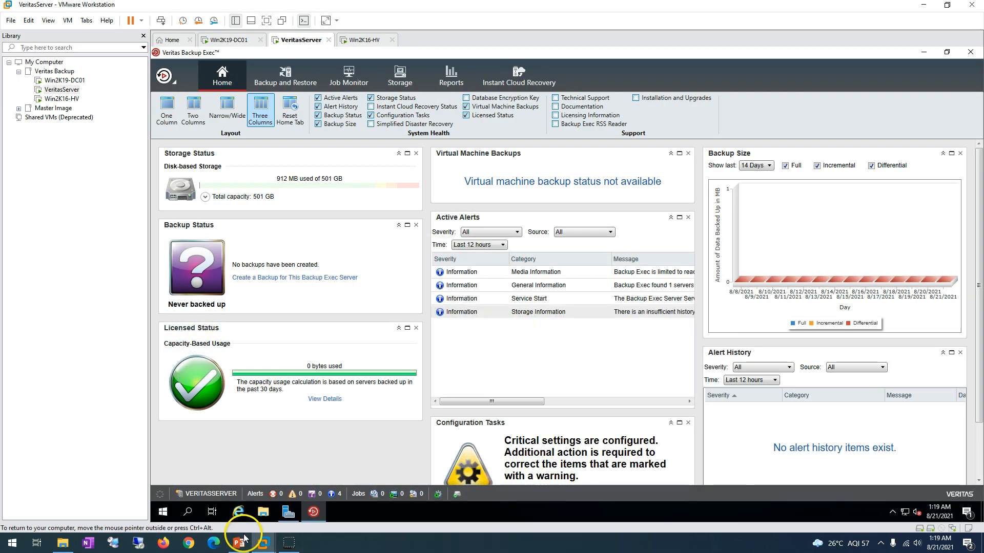
pyautogui.click(363, 40)
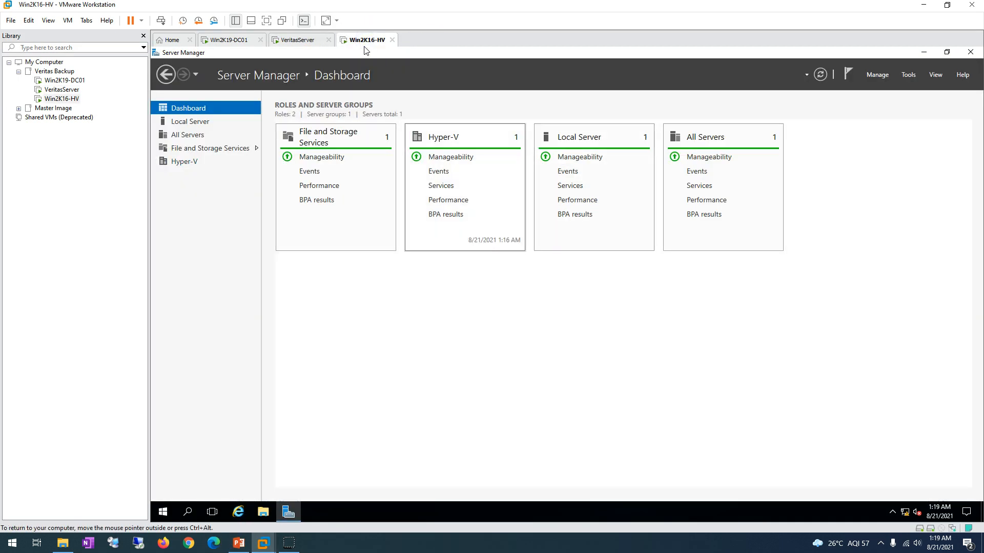
pyautogui.click(191, 122)
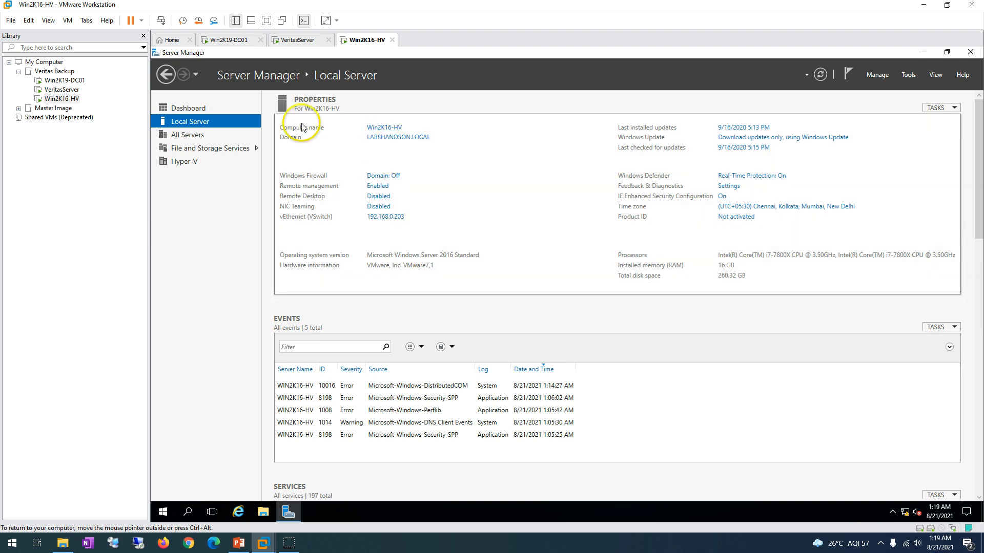
# Open Hyper-V Manager on the Win2K16-HV host and connect to the Win2K16-VM01 virtual machine
pyautogui.click(206, 109)
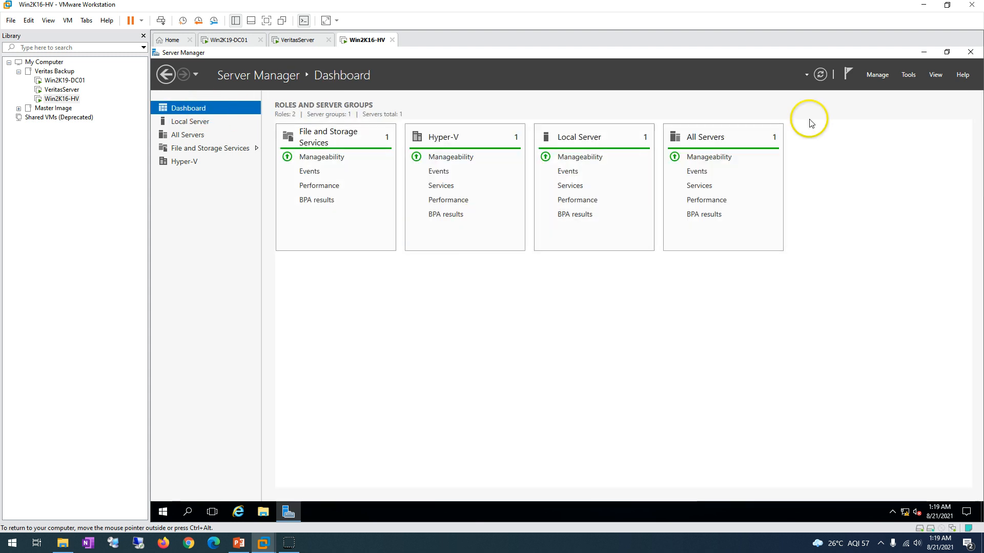
pyautogui.click(909, 75)
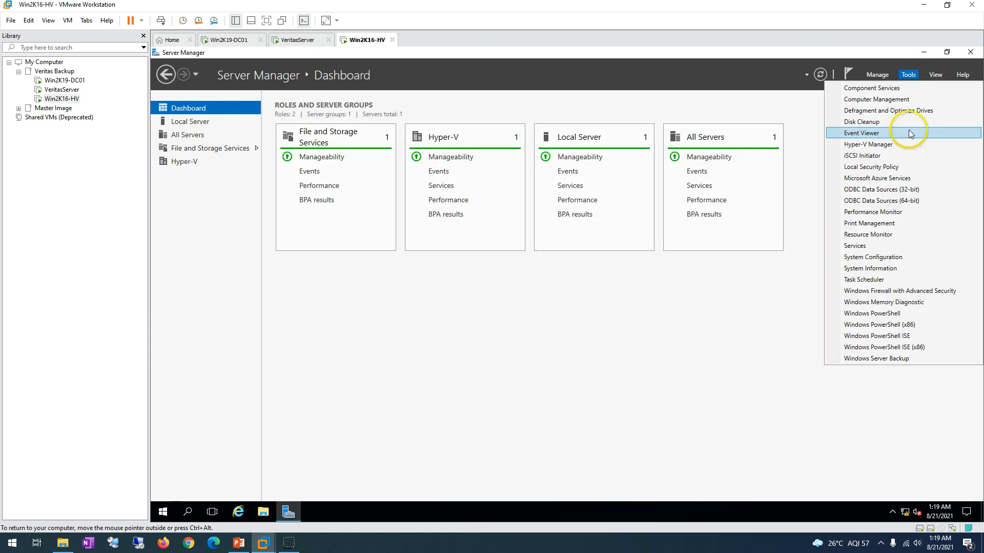
pyautogui.click(885, 146)
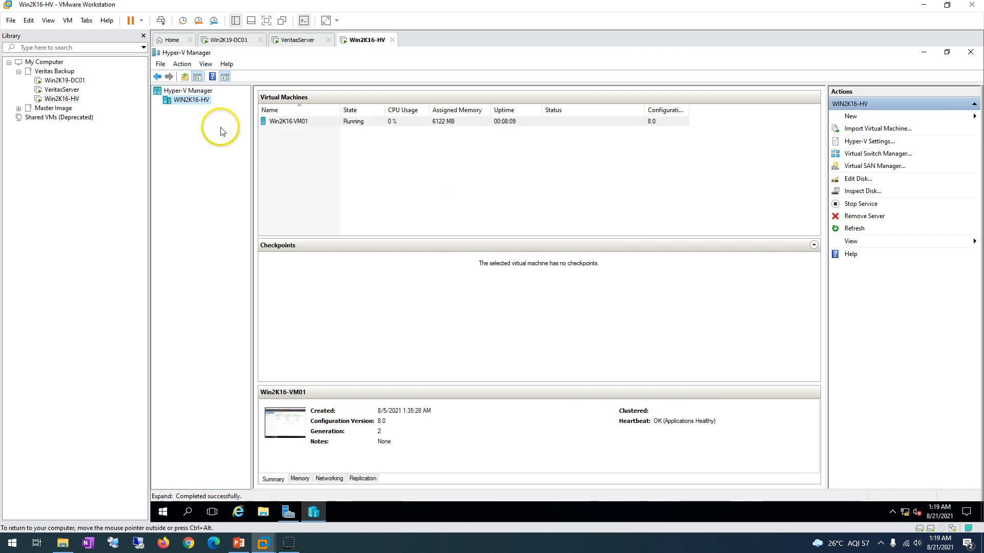
pyautogui.click(272, 126)
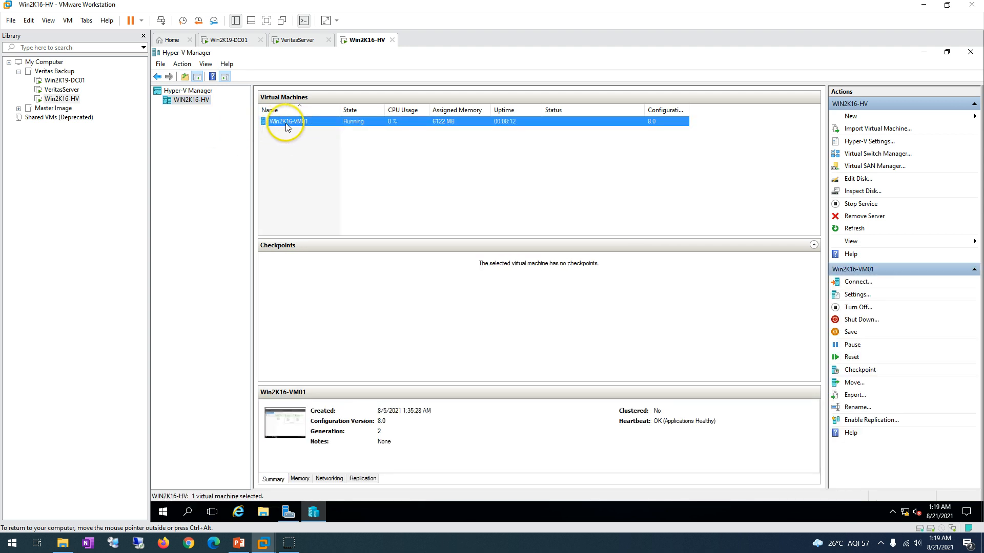
pyautogui.rightClick(323, 125)
pyautogui.click(341, 129)
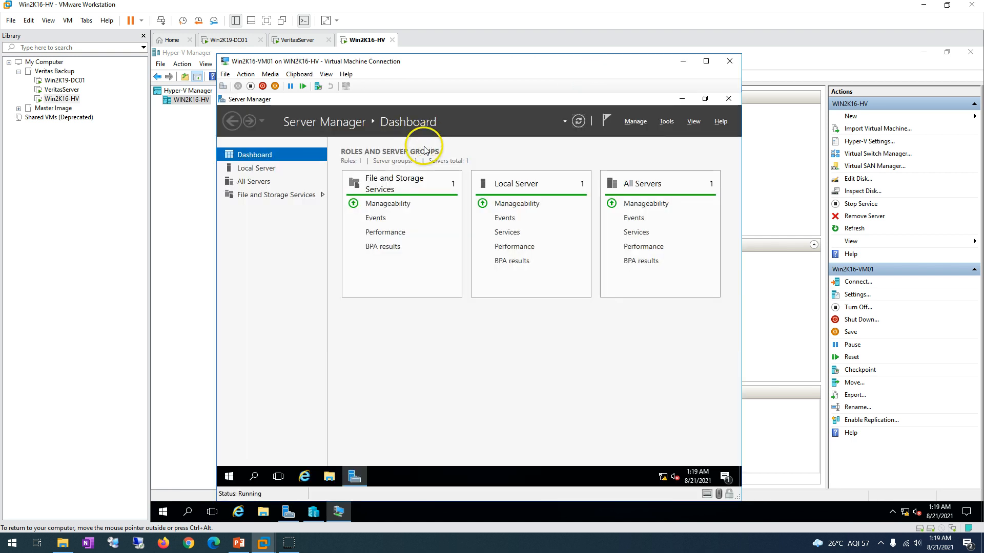
# Examine the guest's Local Server properties and its drives in This PC, and minimize the virtual machine connection
pyautogui.click(270, 168)
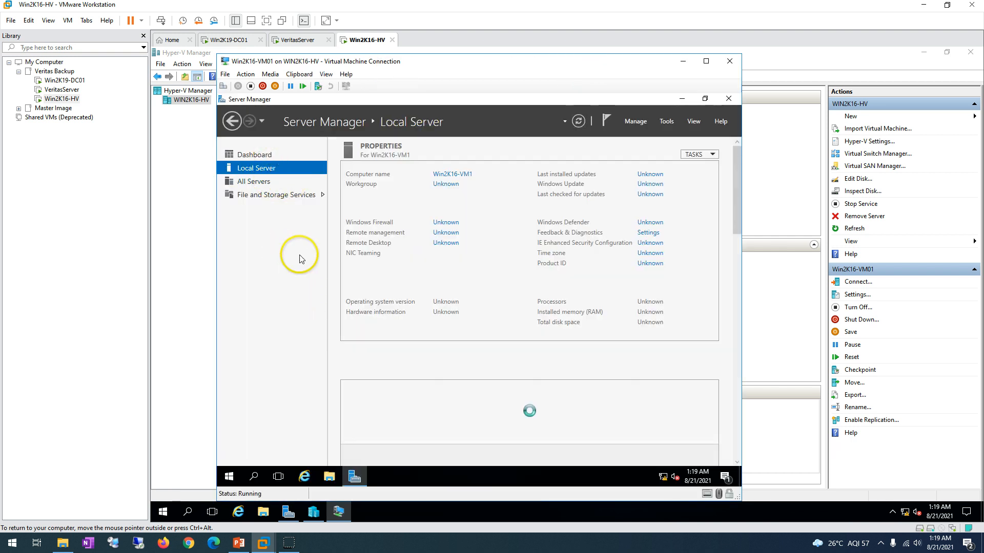
pyautogui.click(328, 477)
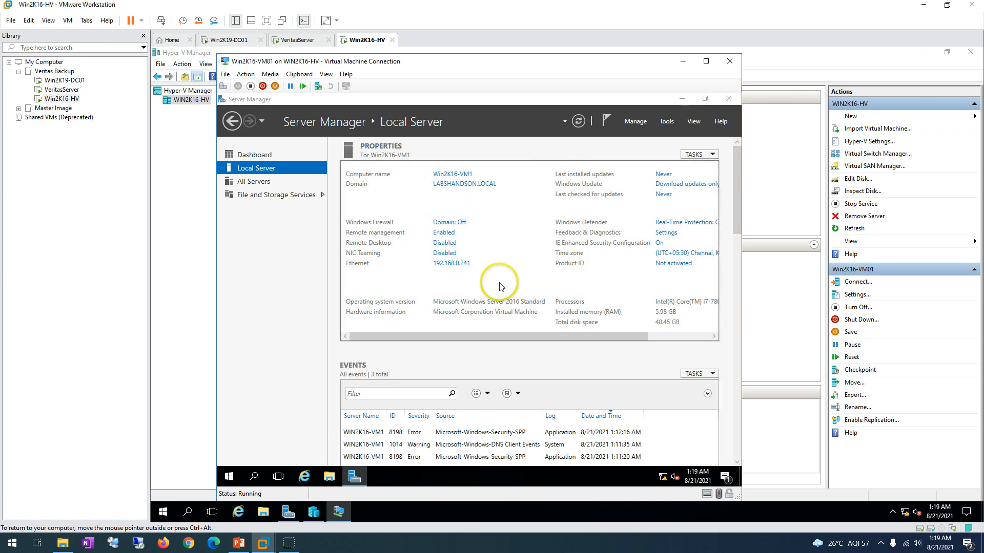
pyautogui.click(316, 257)
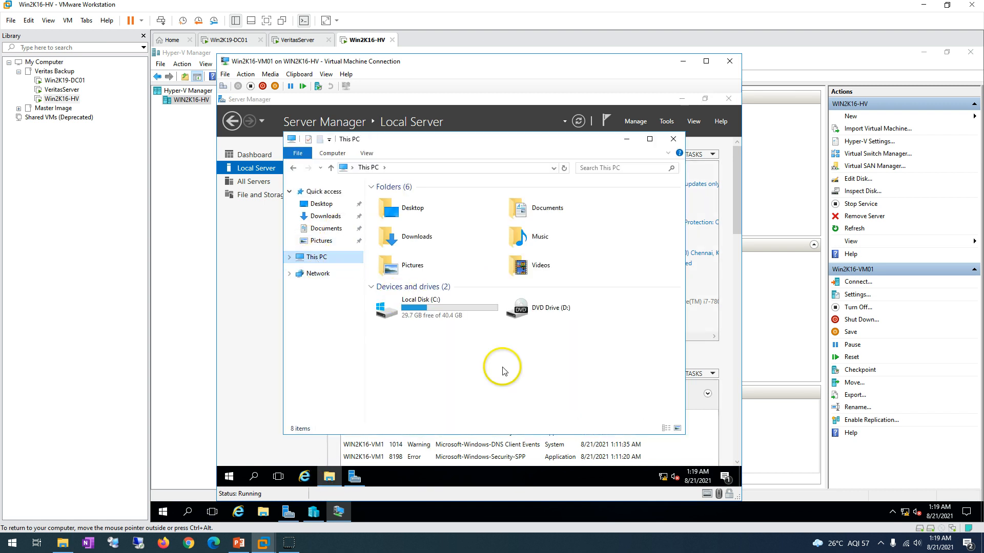
pyautogui.click(673, 138)
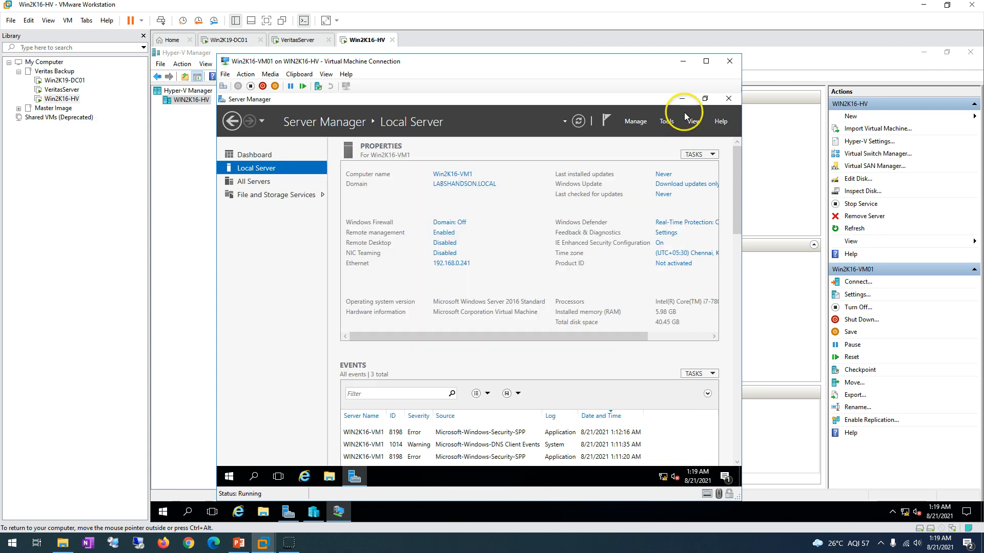
pyautogui.click(684, 62)
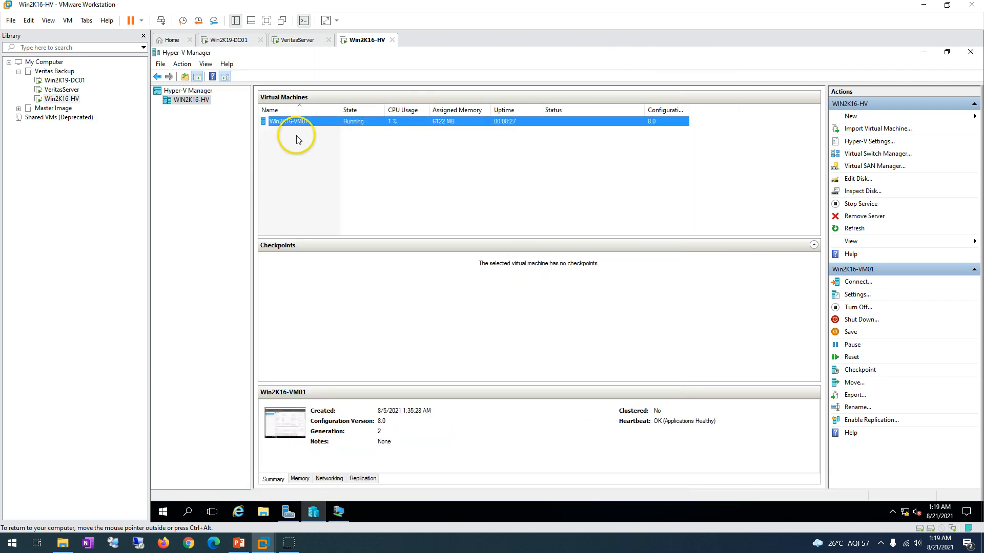
# Check the lab setup slide in PowerPoint again and return to the VeritasServer machine in VMware Workstation
pyautogui.click(236, 542)
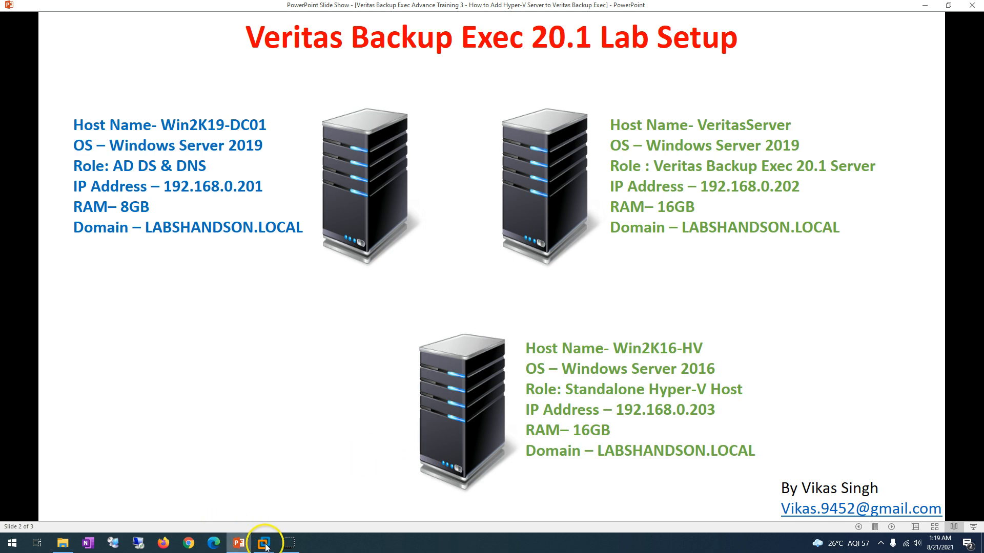
pyautogui.moveTo(264, 544)
pyautogui.click(295, 493)
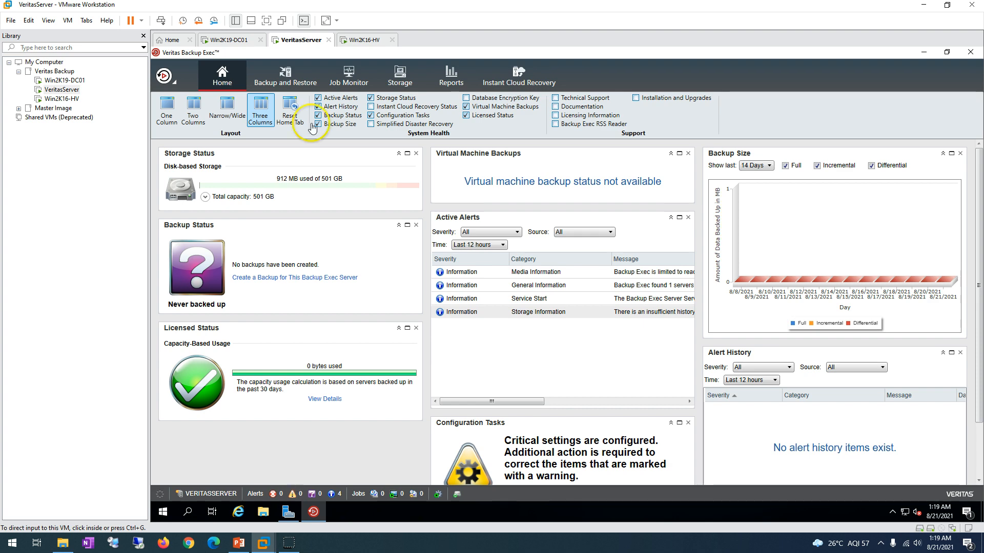
# Start adding a Microsoft Hyper-V host to the Backup Exec servers and allow Backup Exec to establish a trust with the servers
pyautogui.click(285, 78)
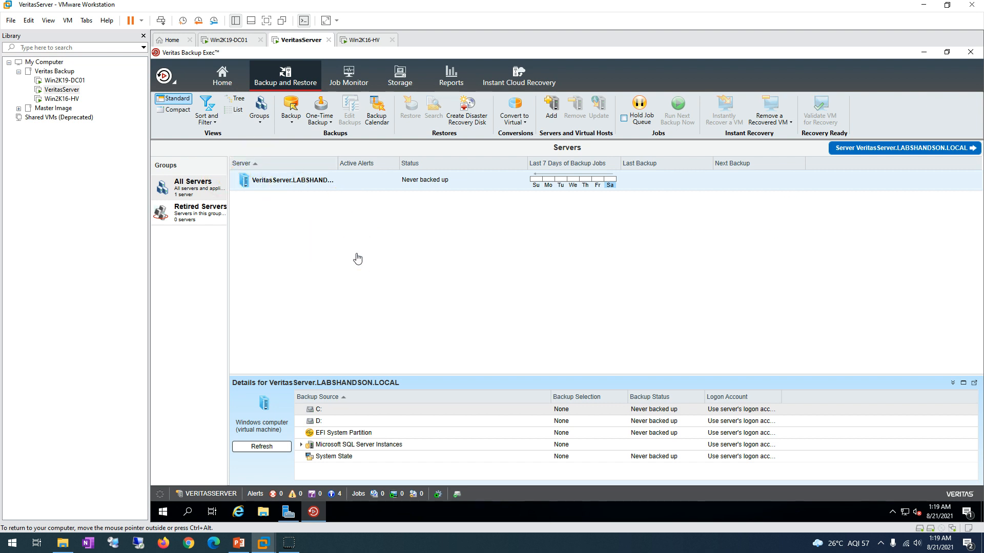
pyautogui.click(552, 109)
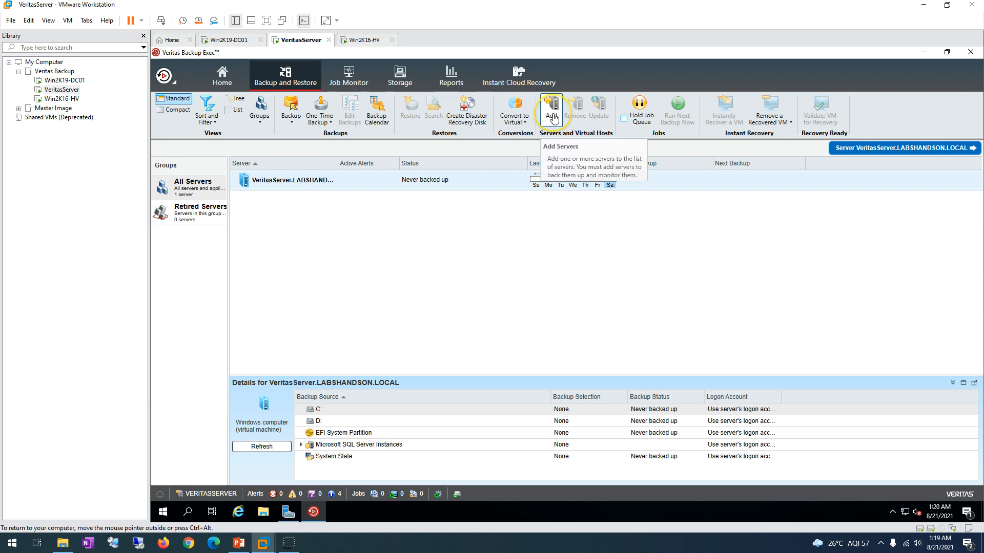
pyautogui.click(553, 117)
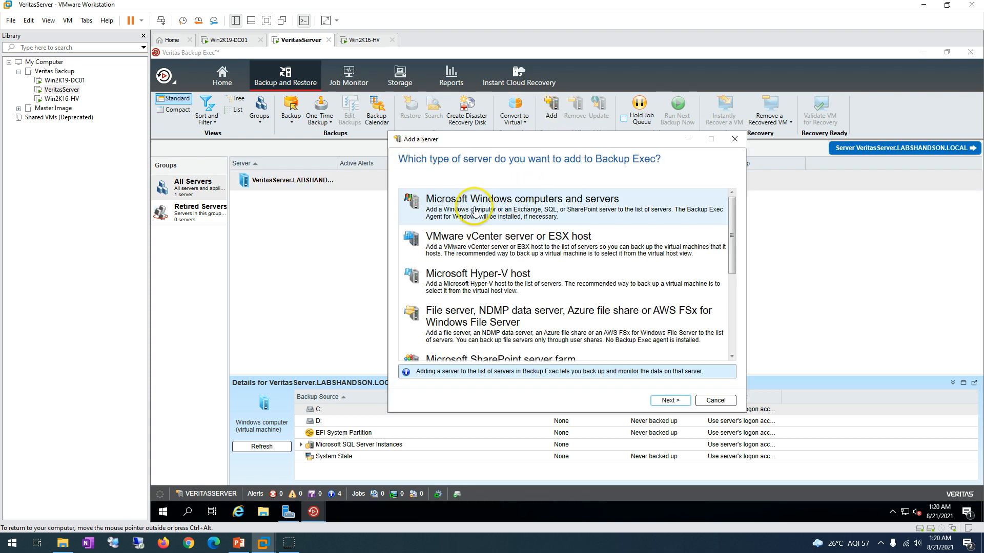
pyautogui.moveTo(731, 237); pyautogui.dragTo(731, 213)
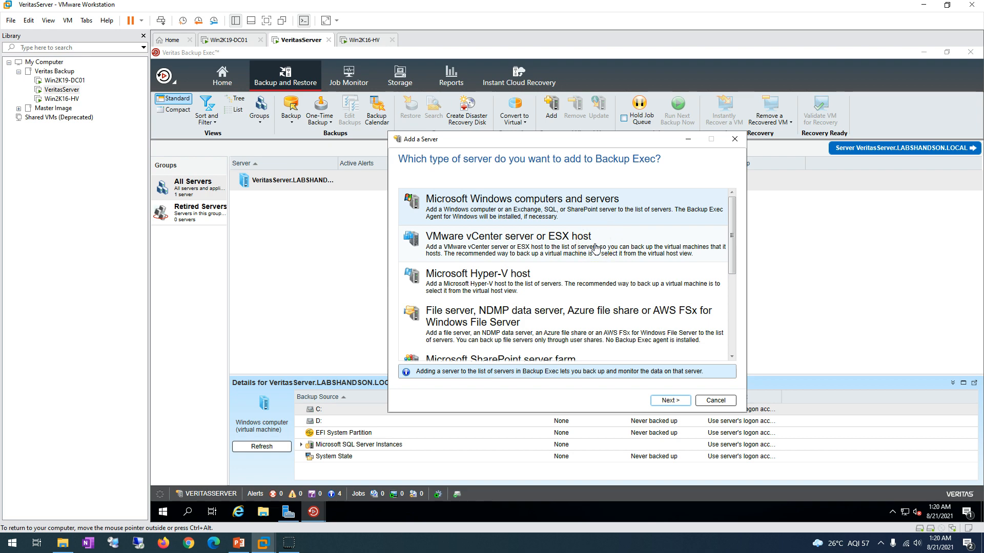
pyautogui.moveTo(732, 281); pyautogui.dragTo(731, 248)
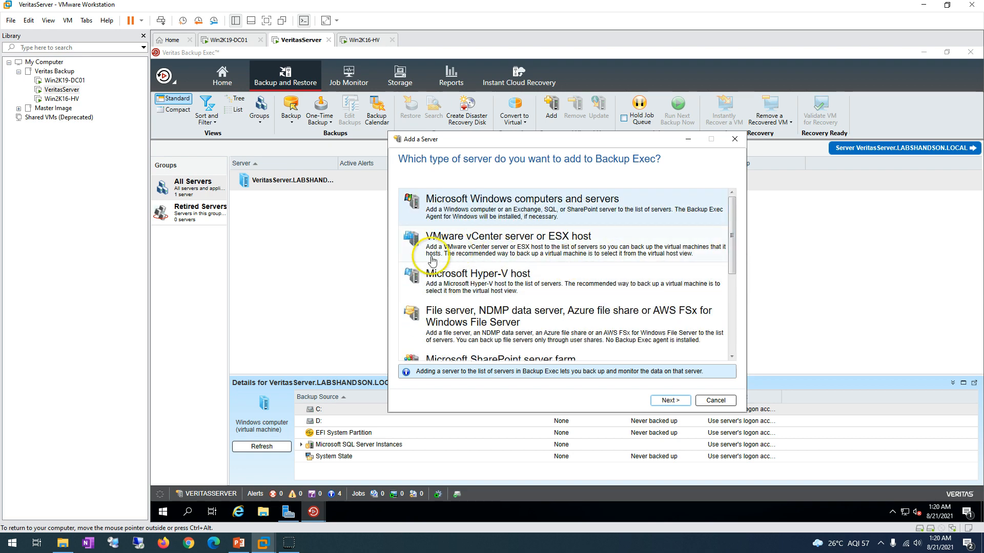
pyautogui.click(451, 276)
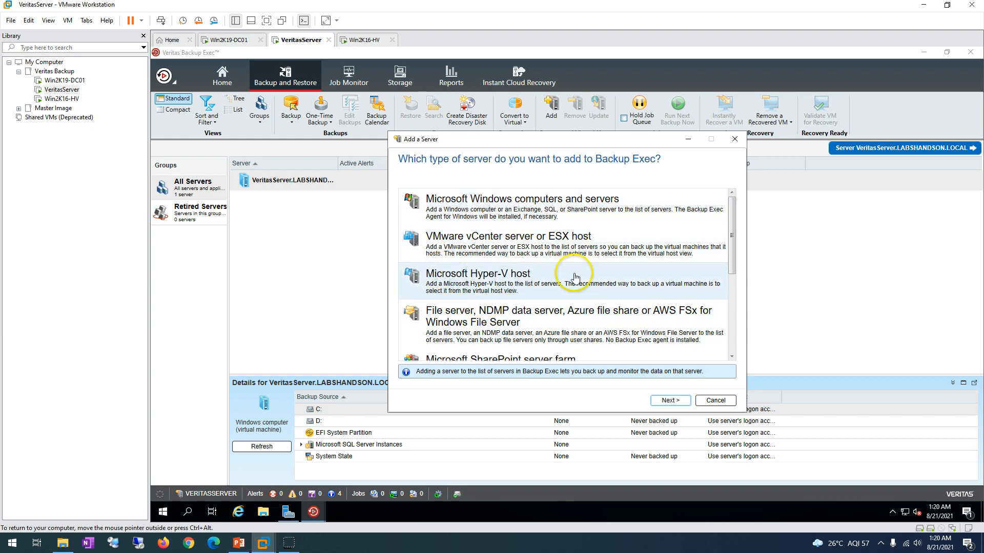
pyautogui.click(669, 400)
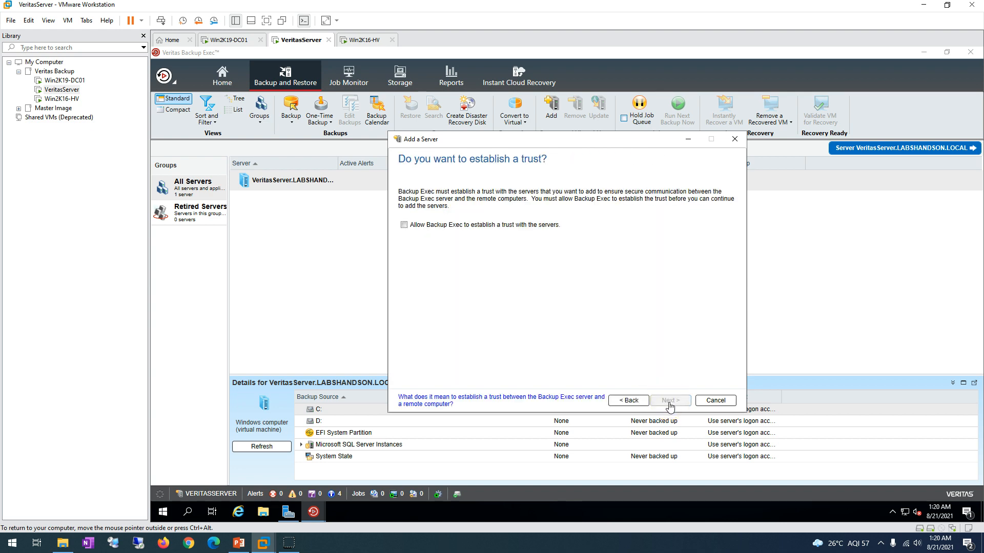
pyautogui.click(433, 229)
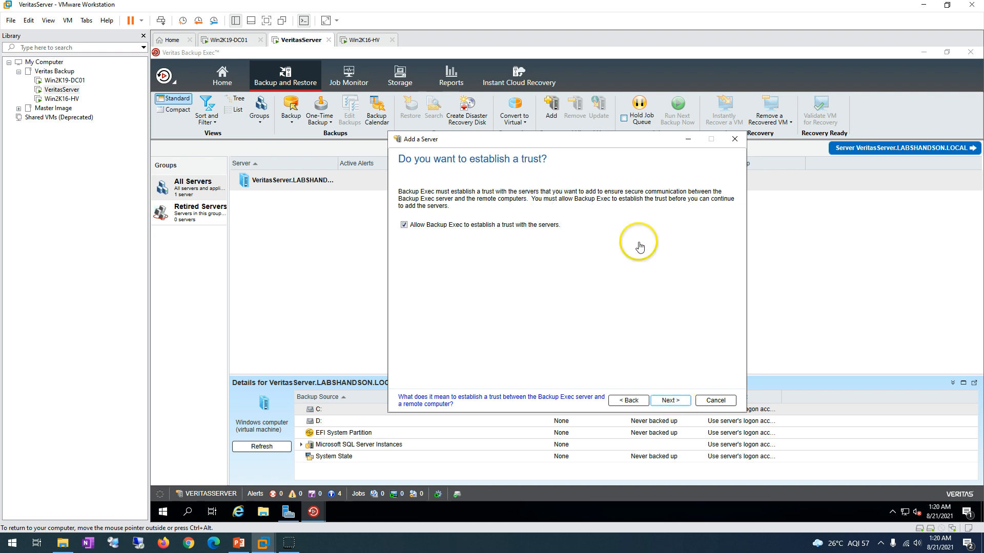
pyautogui.click(662, 408)
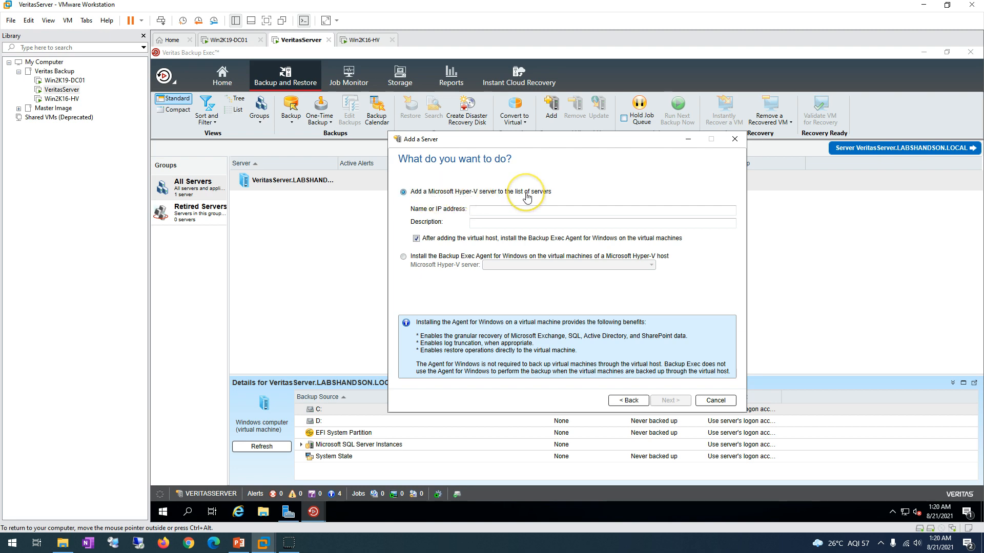
# Look up the full computer name of the Win2K16-HV machine in its System Properties
pyautogui.click(367, 39)
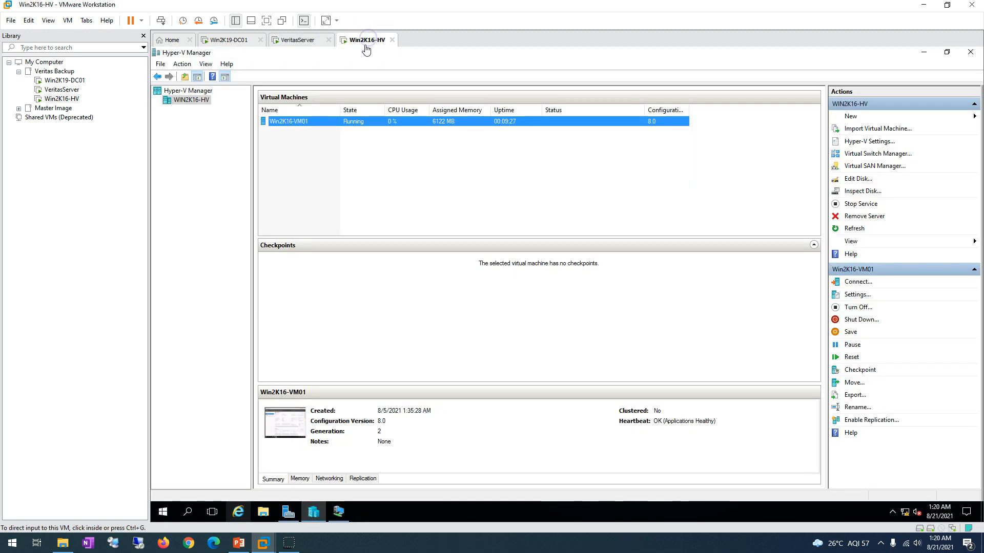
pyautogui.click(288, 511)
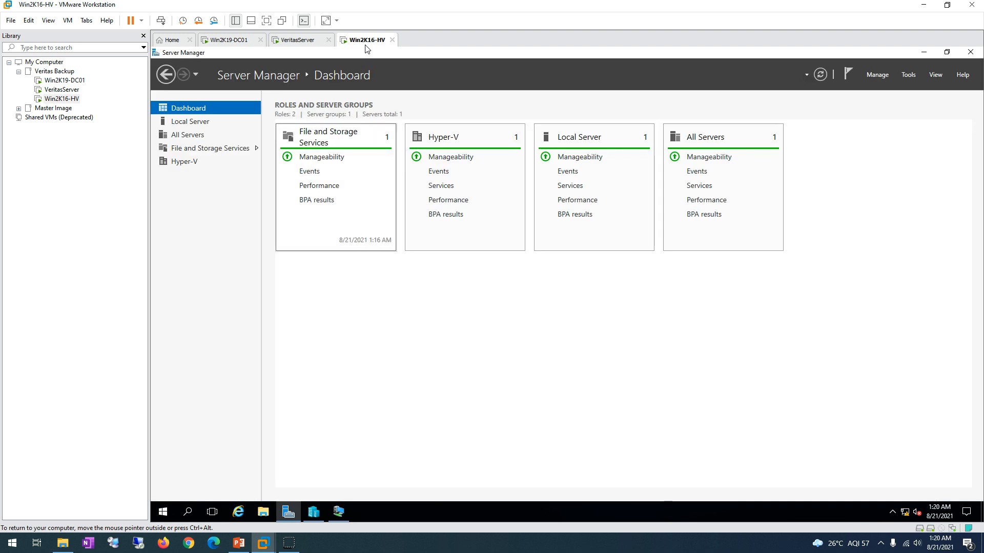
pyautogui.click(190, 121)
pyautogui.click(398, 137)
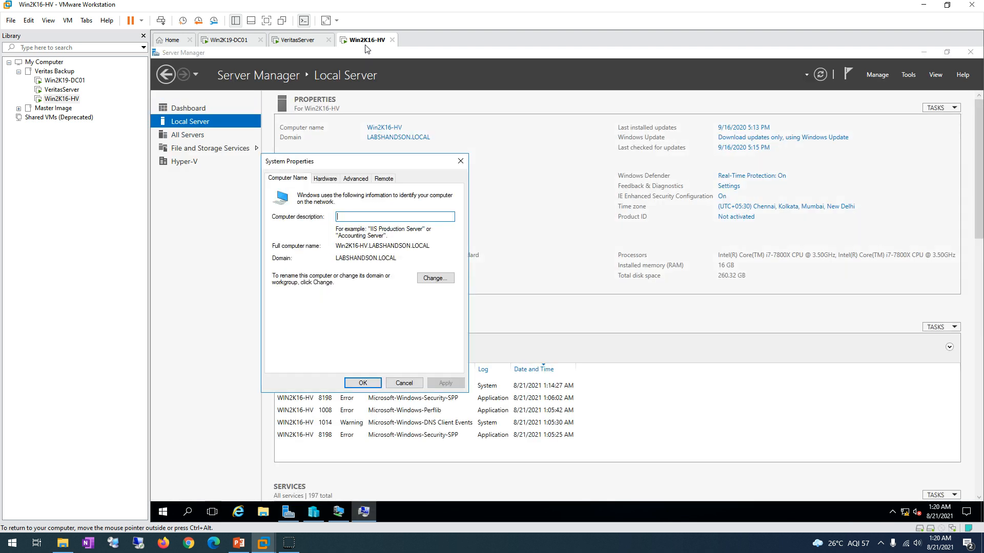
pyautogui.doubleClick(369, 248)
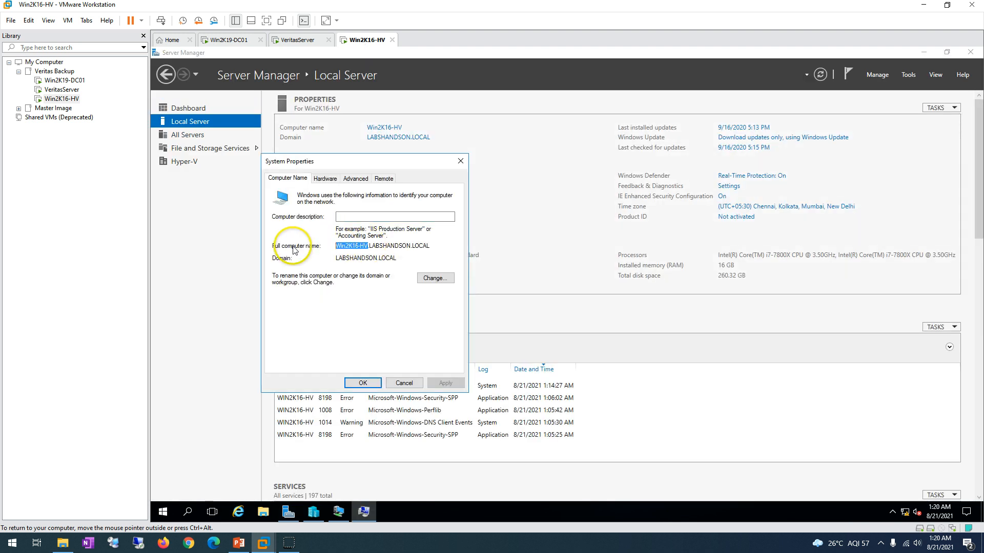
# Test connectivity from VeritasServer to the Hyper-V host by running "ping Win2K16-HV" in PowerShell, and minimize the console
pyautogui.click(301, 40)
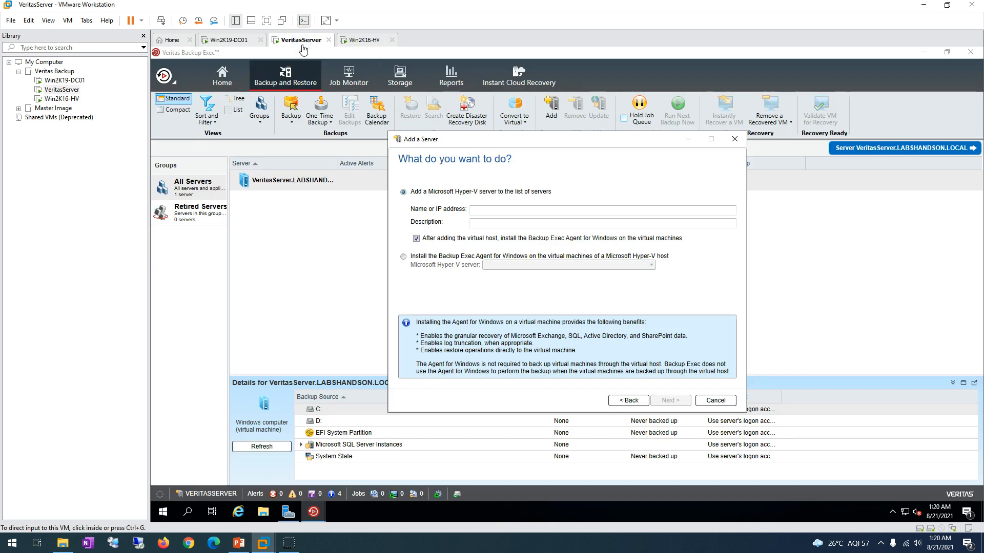
pyautogui.rightClick(163, 512)
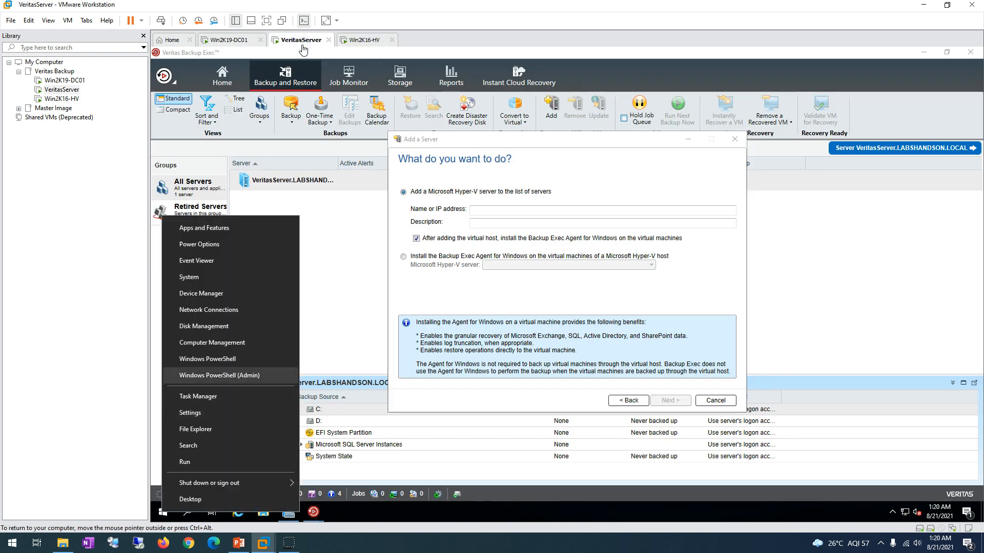
pyautogui.click(220, 359)
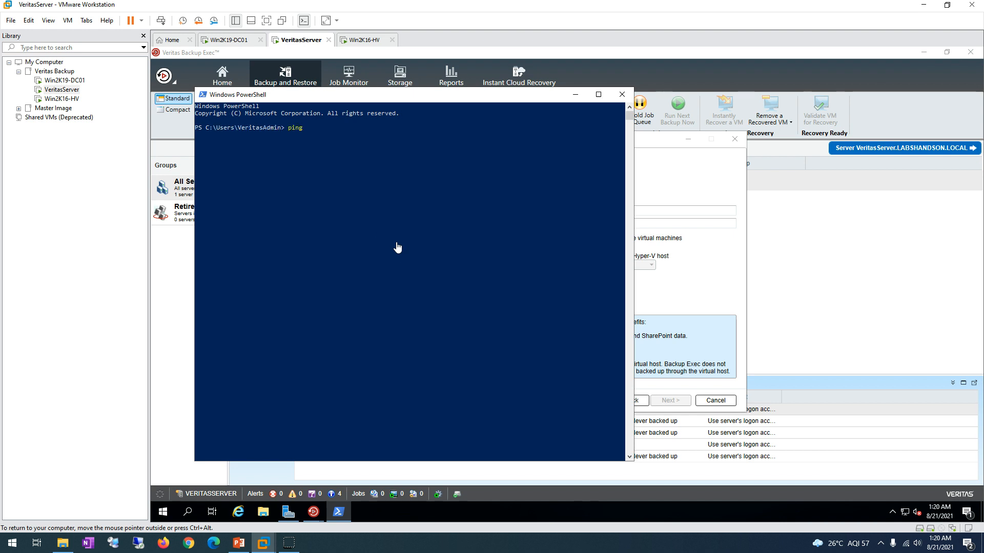
pyautogui.write('ping Win2K16-HV')
pyautogui.press('Return')
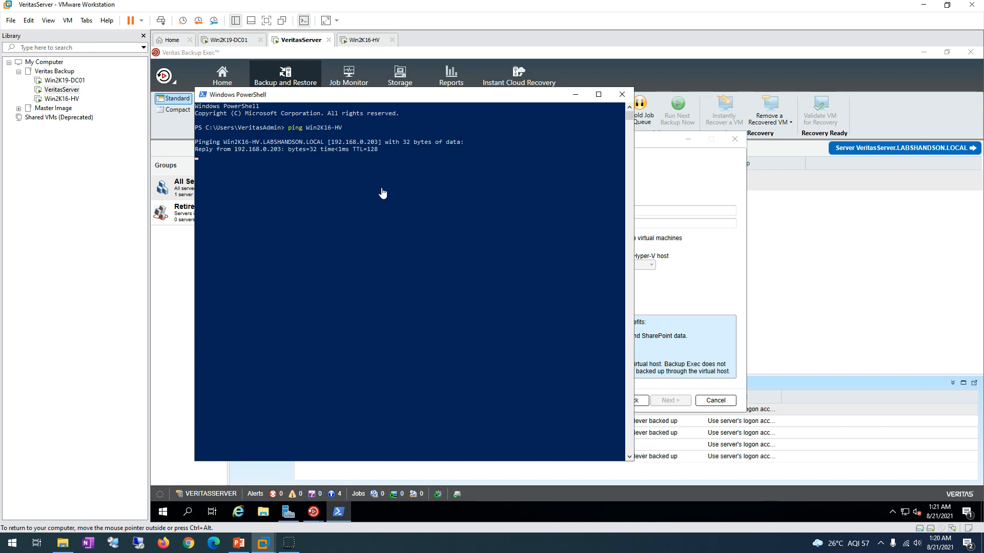
pyautogui.click(575, 94)
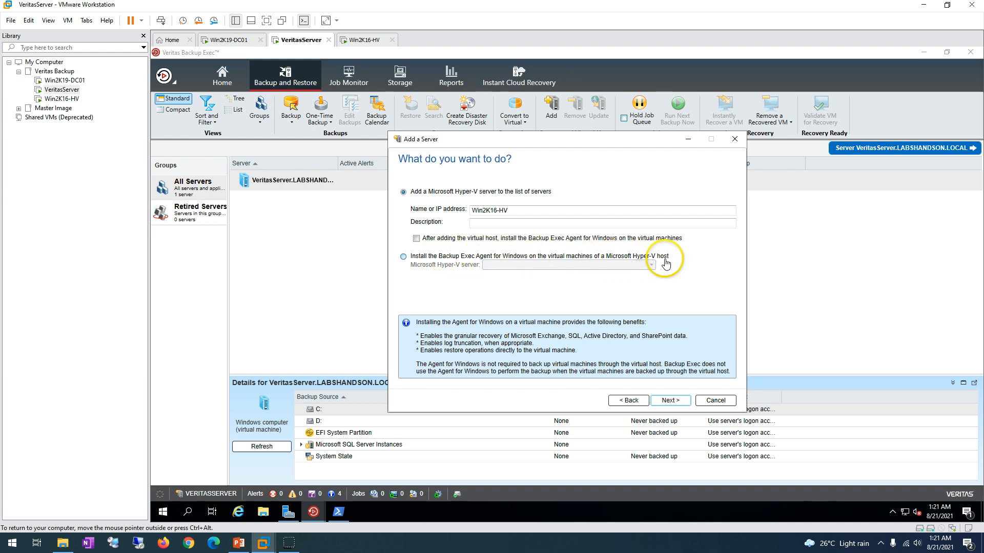
# Select the option to install the Agent for Windows on a Hyper-V host's virtual machines and check the available Hyper-V servers
pyautogui.click(464, 258)
pyautogui.click(527, 264)
pyautogui.click(526, 265)
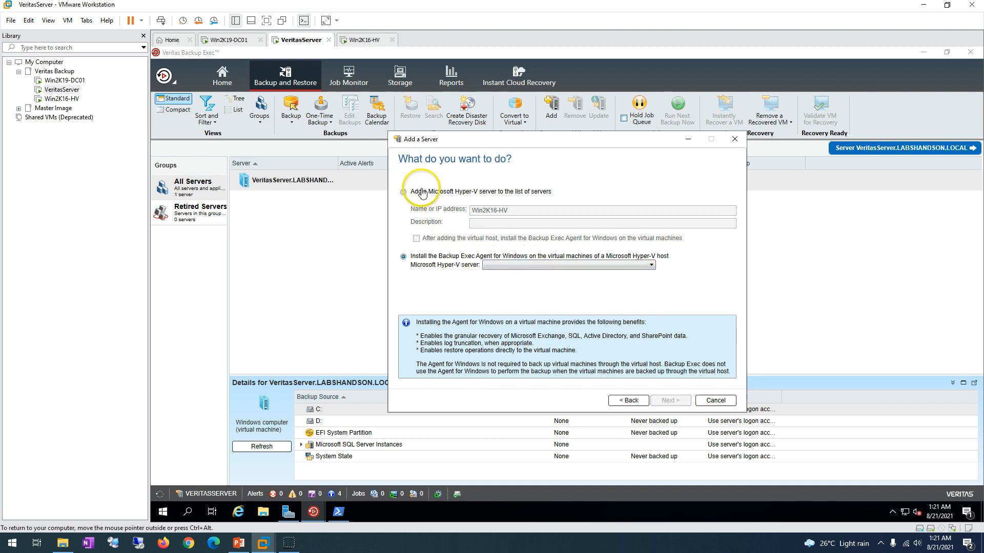
# Choose to add the Microsoft Hyper-V server Win2K16-HV to the server list and start adding new logon credentials for it
pyautogui.click(422, 194)
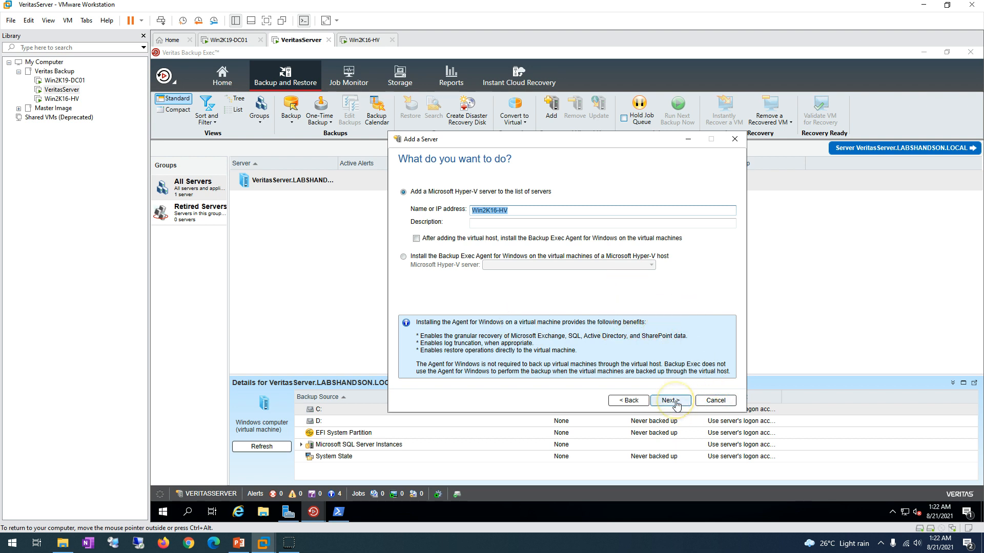
pyautogui.click(668, 401)
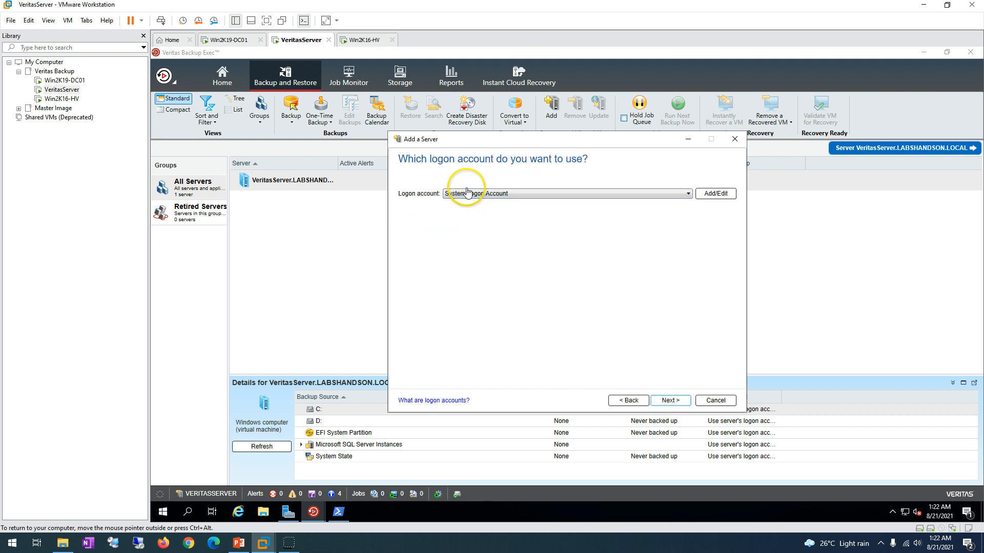
pyautogui.click(466, 194)
pyautogui.click(467, 202)
pyautogui.click(706, 194)
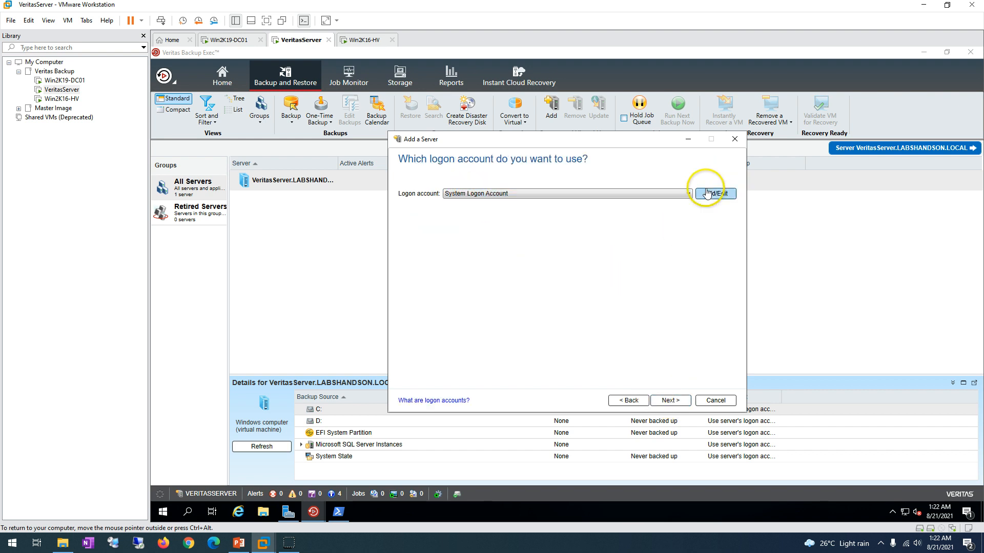
pyautogui.click(717, 200)
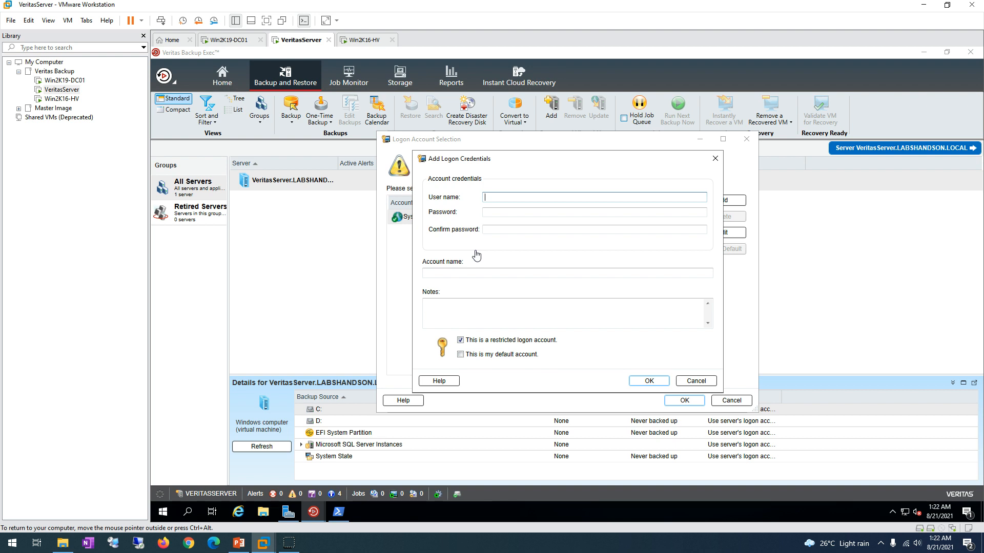
# Look up the signed-in domain account by running "whoami" in PowerShell, and minimize the console
pyautogui.click(339, 514)
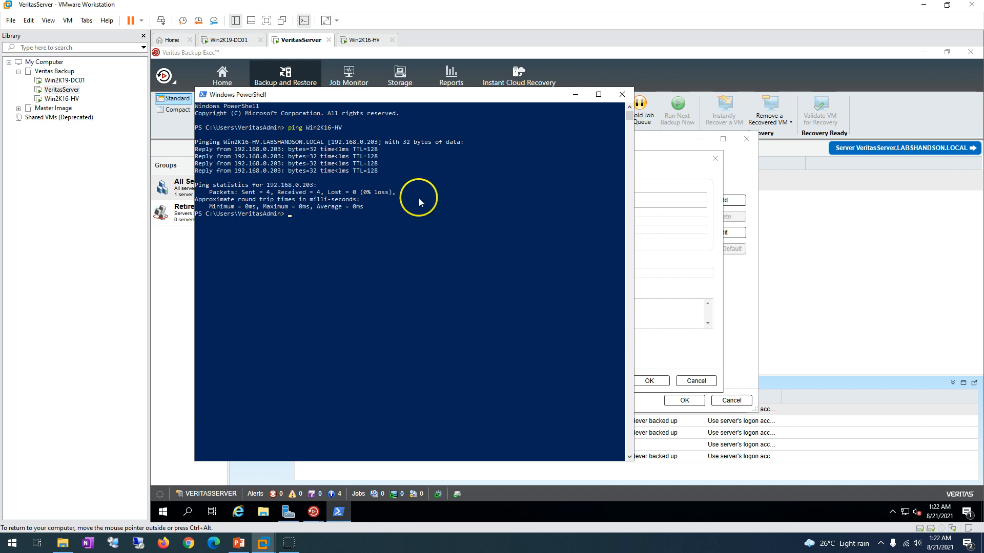
pyautogui.write('whoami')
pyautogui.press('Return')
pyautogui.click(236, 220)
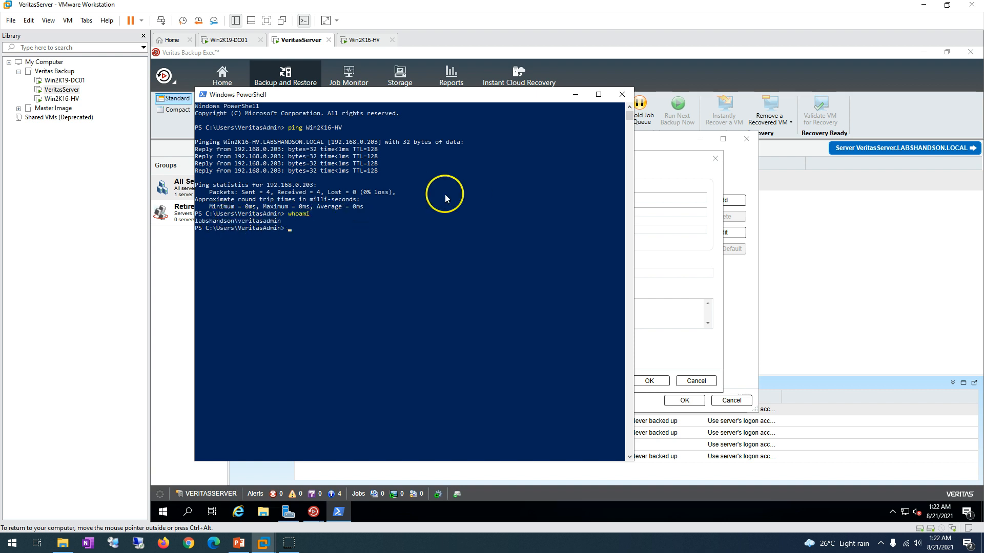
pyautogui.click(575, 96)
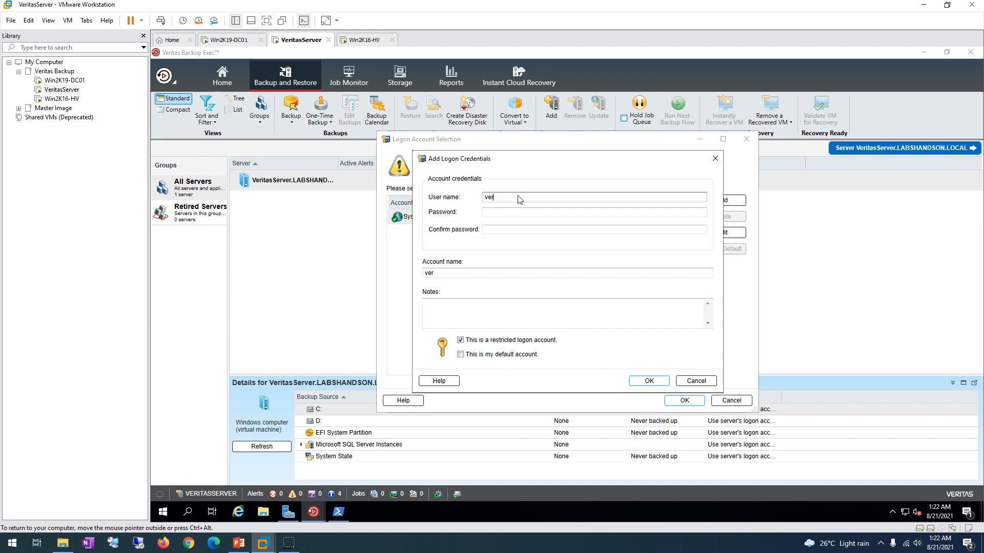
# Add the restricted logon account veritasadmin with its password and confirmation, make it the default account, and select it for the server
pyautogui.click(517, 196)
pyautogui.write('veritasadmin')
pyautogui.press('Tab')
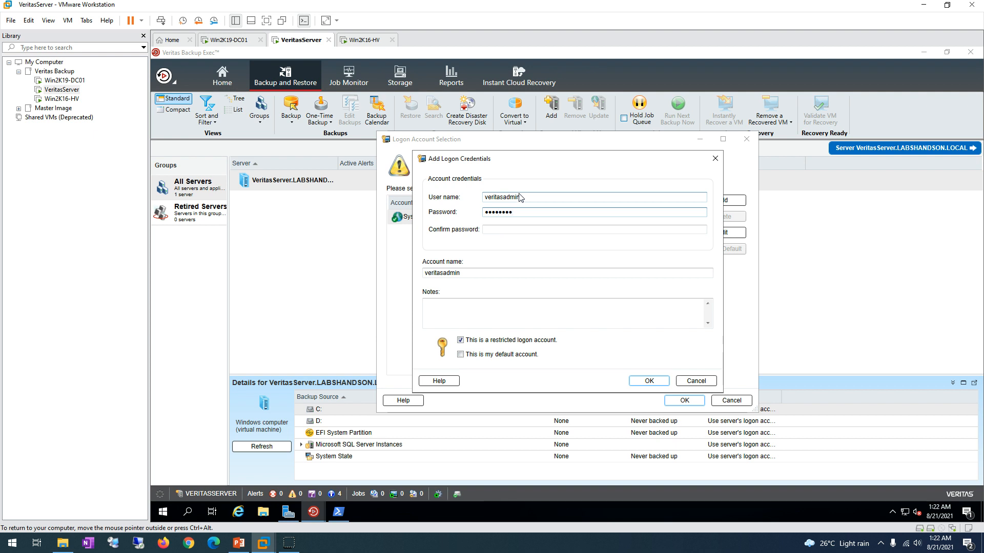
pyautogui.click(497, 356)
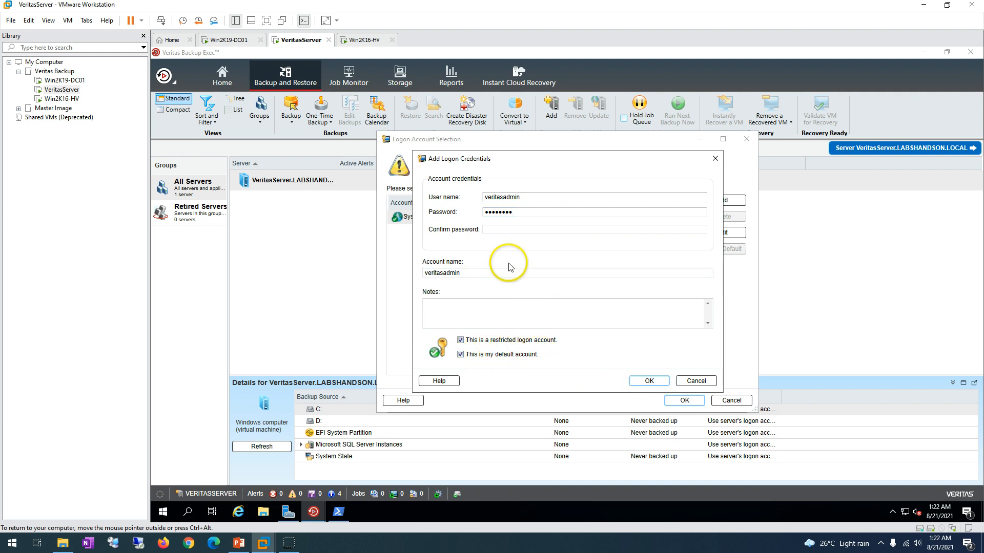
pyautogui.click(515, 233)
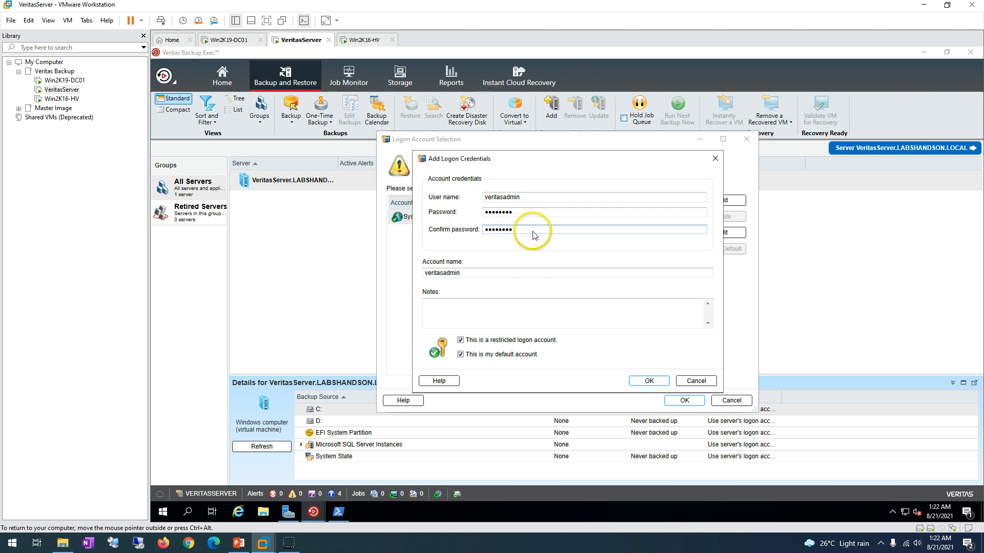
pyautogui.click(649, 381)
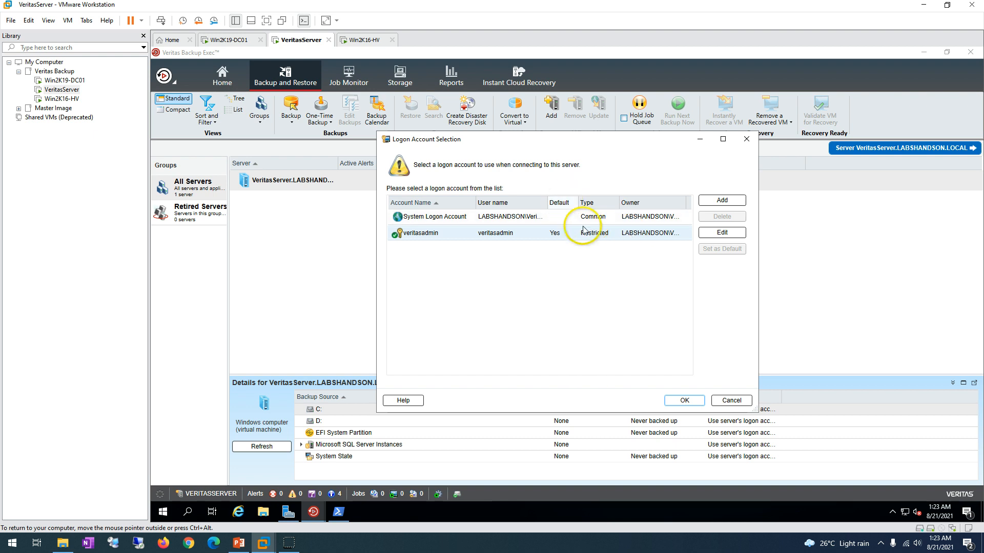
pyautogui.click(683, 401)
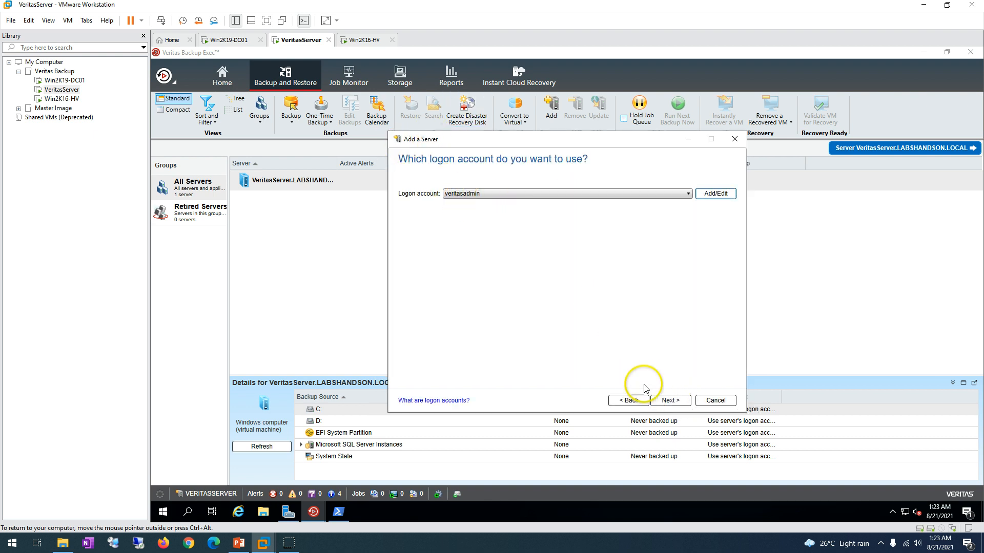
# Keep the automatic agent upgrade without automatic restart and start the Backup Exec Agent for Windows installation on Win2K16-HV
pyautogui.click(671, 402)
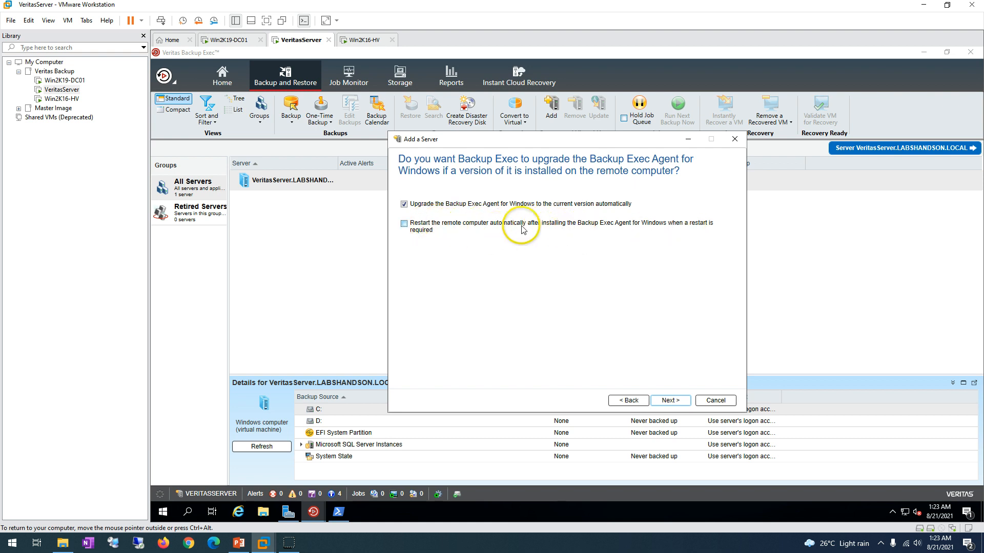
pyautogui.click(679, 402)
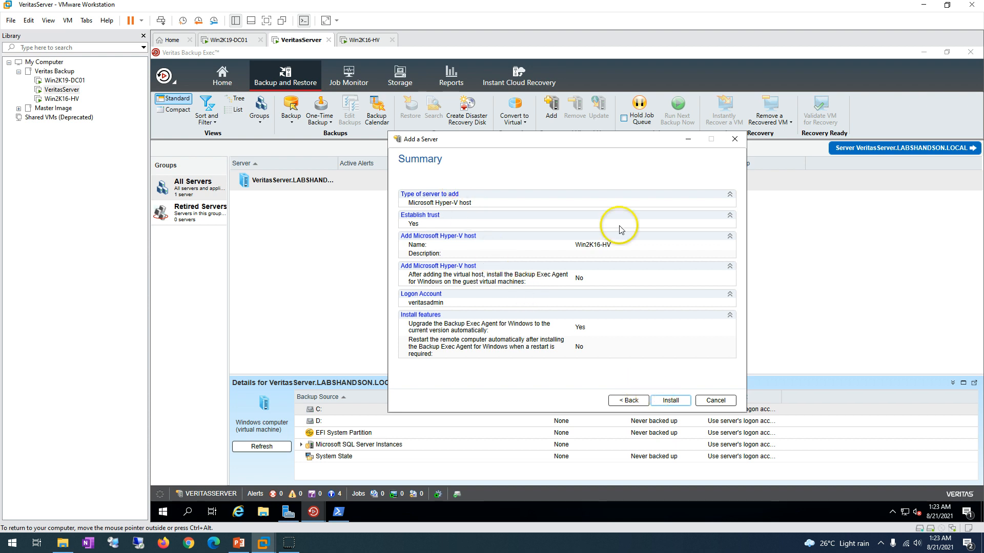
pyautogui.click(669, 401)
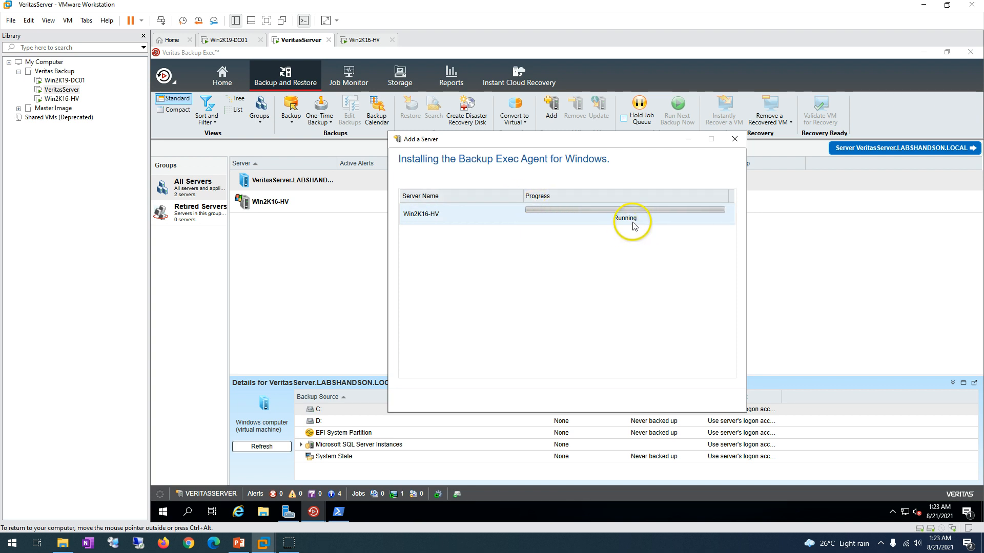
pyautogui.moveTo(290, 544)
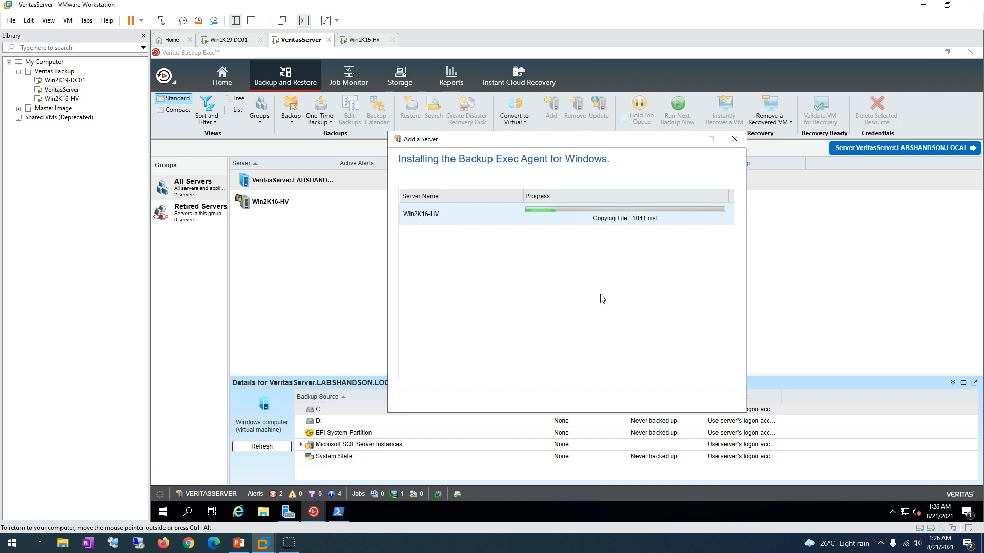
# On Win2K16-HV, close System Properties and open a maximized Programs and Features window through Control Panel's large icons view
pyautogui.click(363, 40)
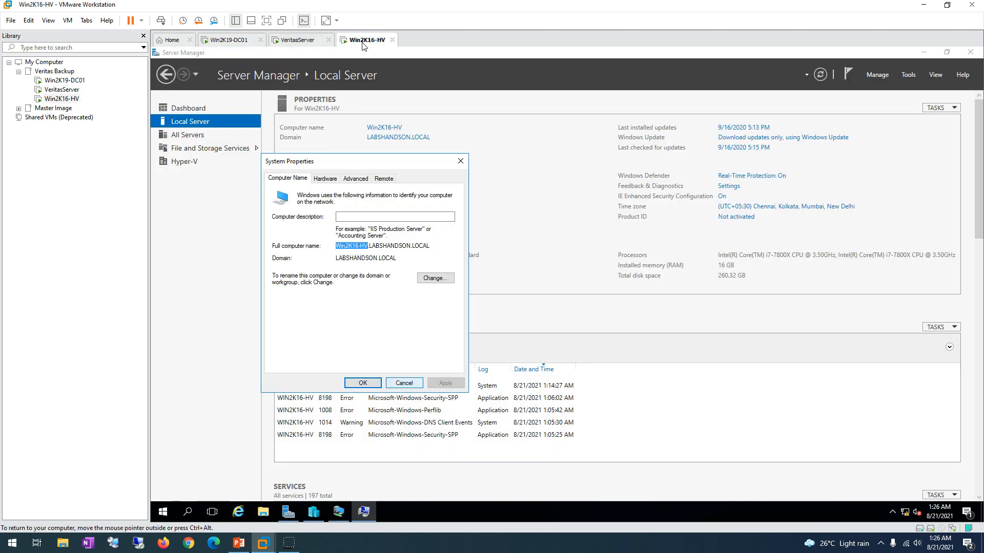
pyautogui.click(404, 383)
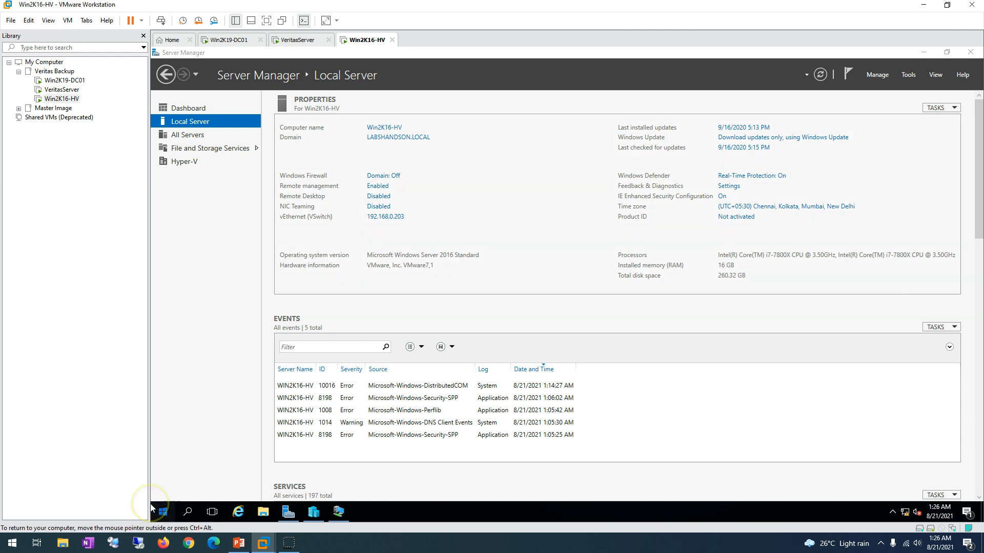
pyautogui.click(150, 504)
pyautogui.click(152, 509)
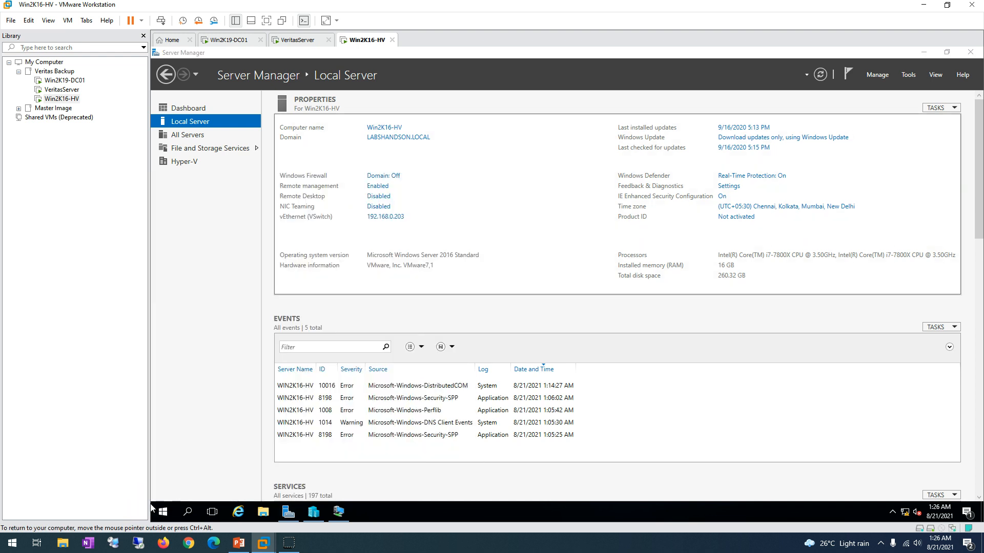
pyautogui.click(729, 176)
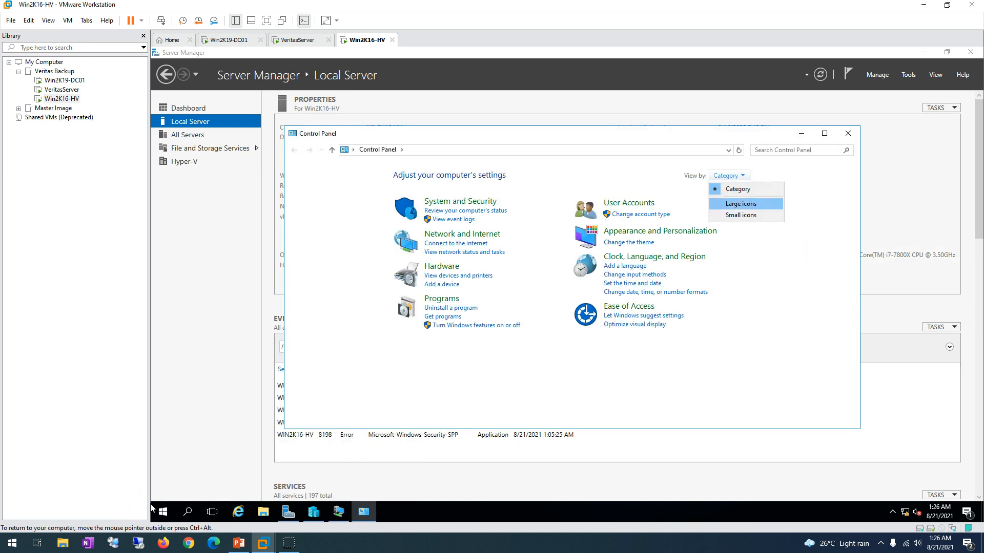
pyautogui.click(741, 204)
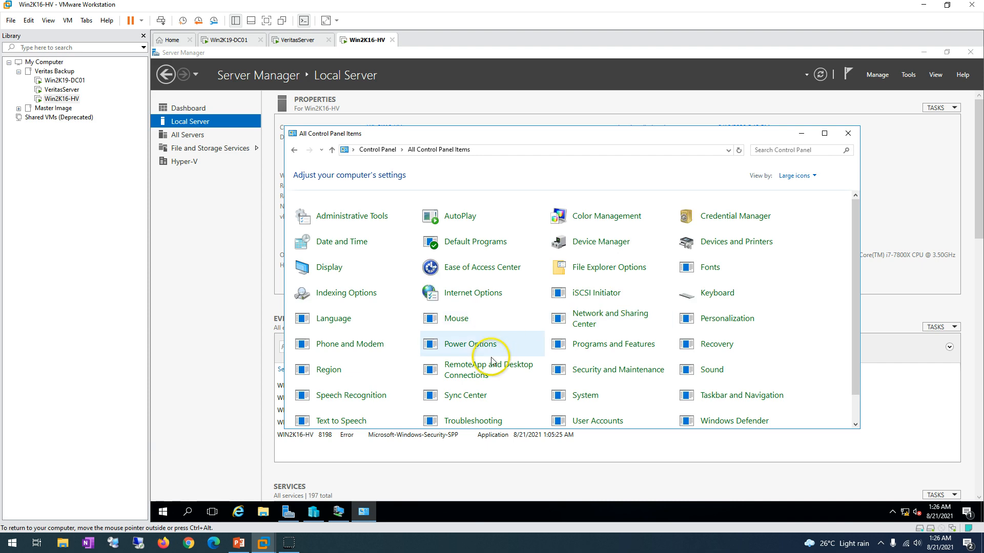
pyautogui.click(612, 343)
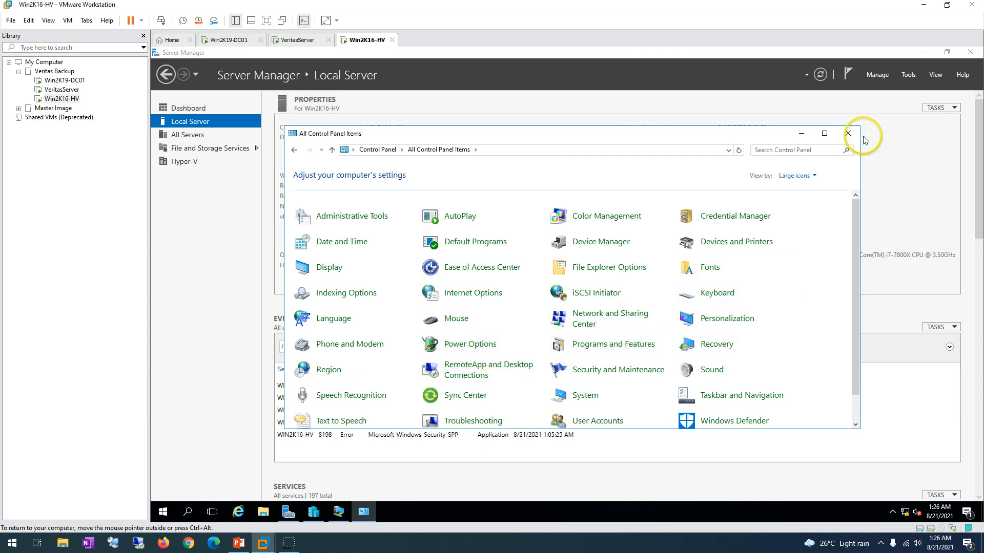
pyautogui.click(824, 133)
# Compare the agent installation progress on VeritasServer with the list of installed programs on Win2K16-HV
pyautogui.click(297, 40)
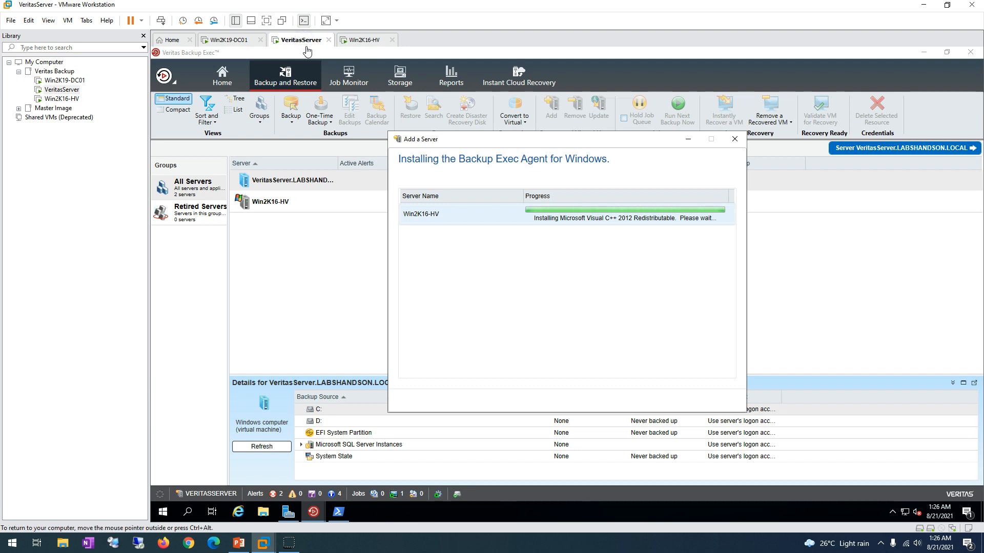
pyautogui.click(362, 40)
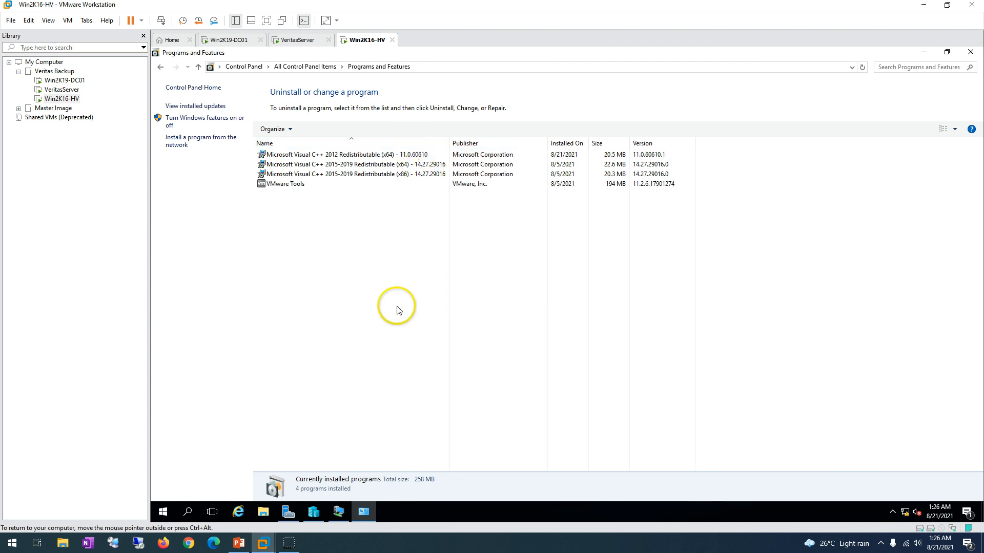
pyautogui.click(302, 39)
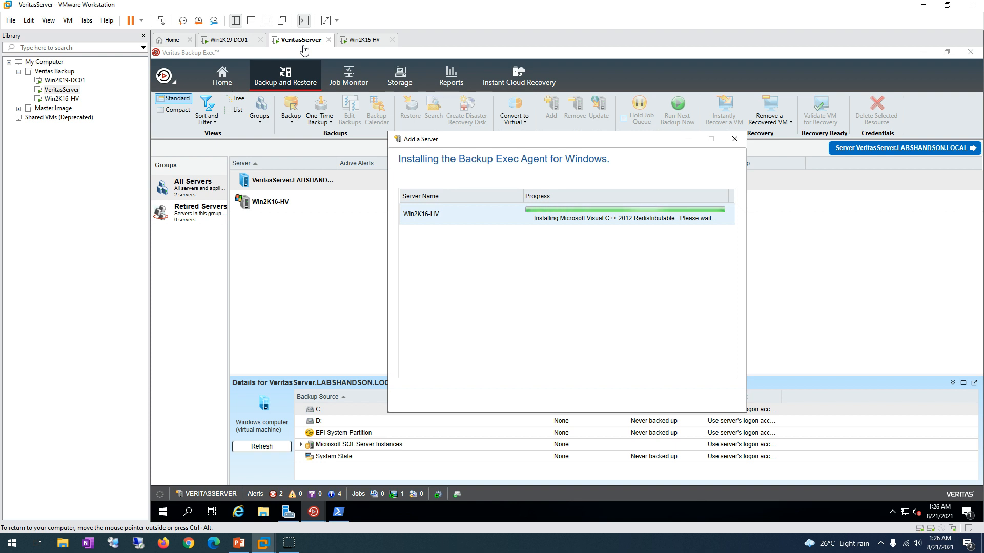
pyautogui.click(363, 40)
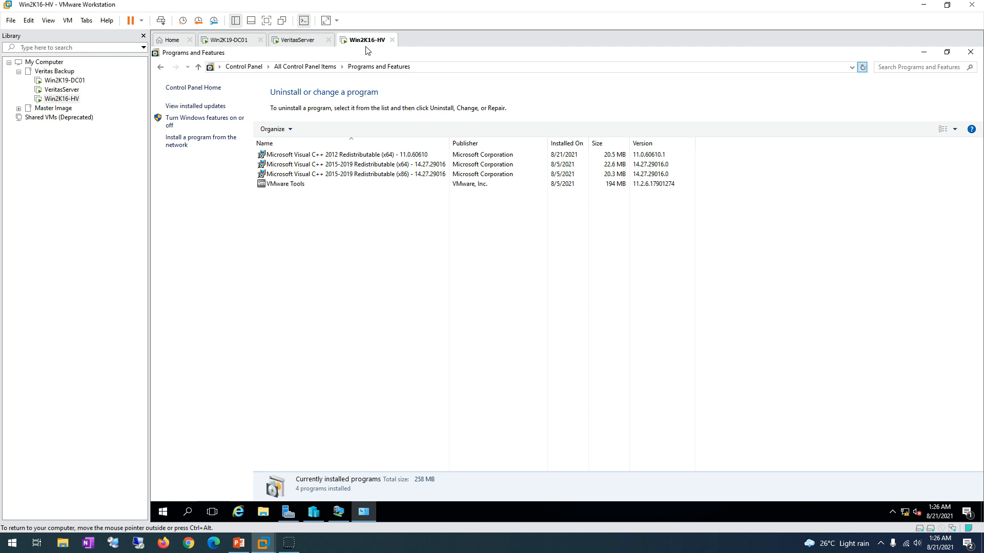
pyautogui.click(302, 41)
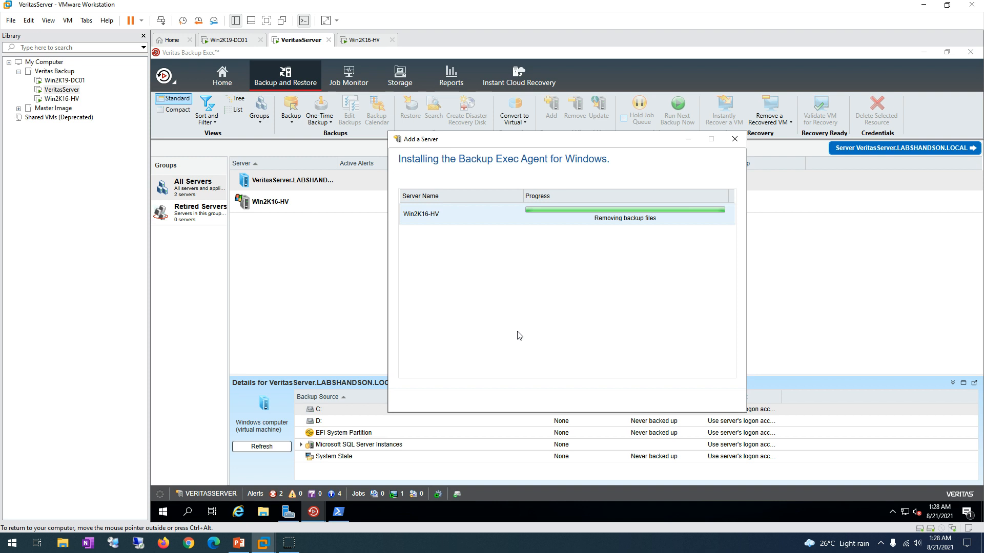
# Check the refreshed installed programs on Win2K16-HV for Veritas Backup Exec Remote Agent for Windows, and recheck the installation progress on VeritasServer
pyautogui.click(362, 41)
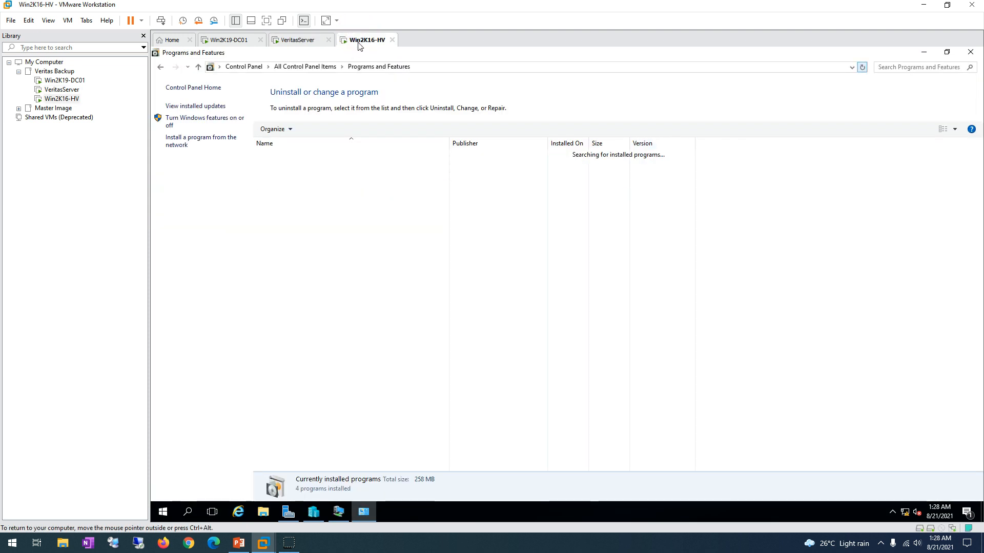
pyautogui.press('Down')
pyautogui.press('Down')
pyautogui.press('Down')
pyautogui.press('Down')
pyautogui.click(314, 204)
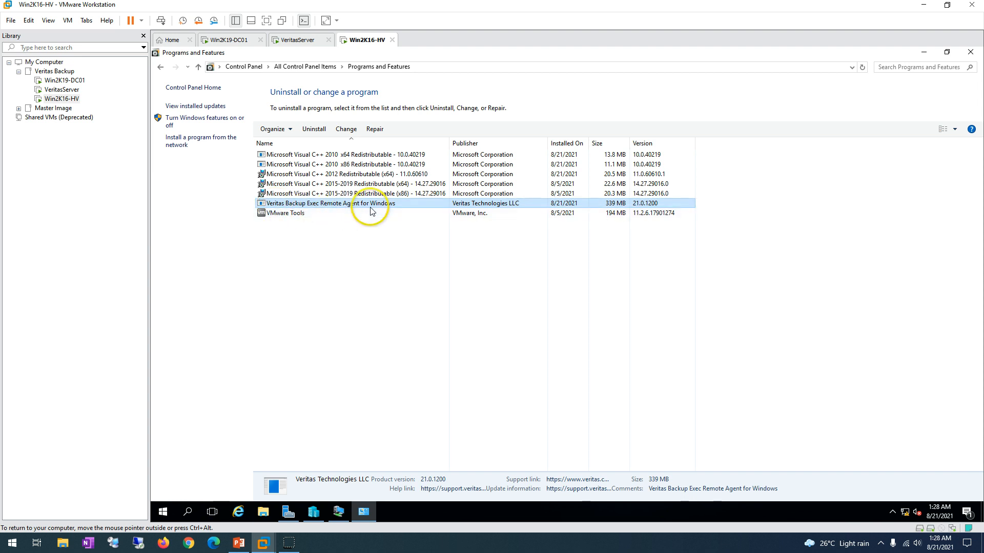
pyautogui.click(397, 309)
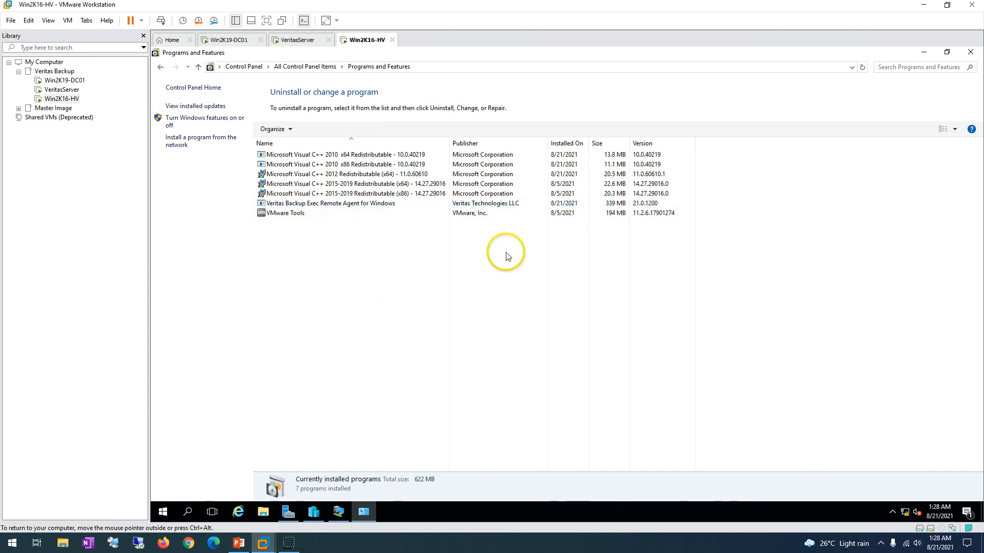
pyautogui.click(380, 210)
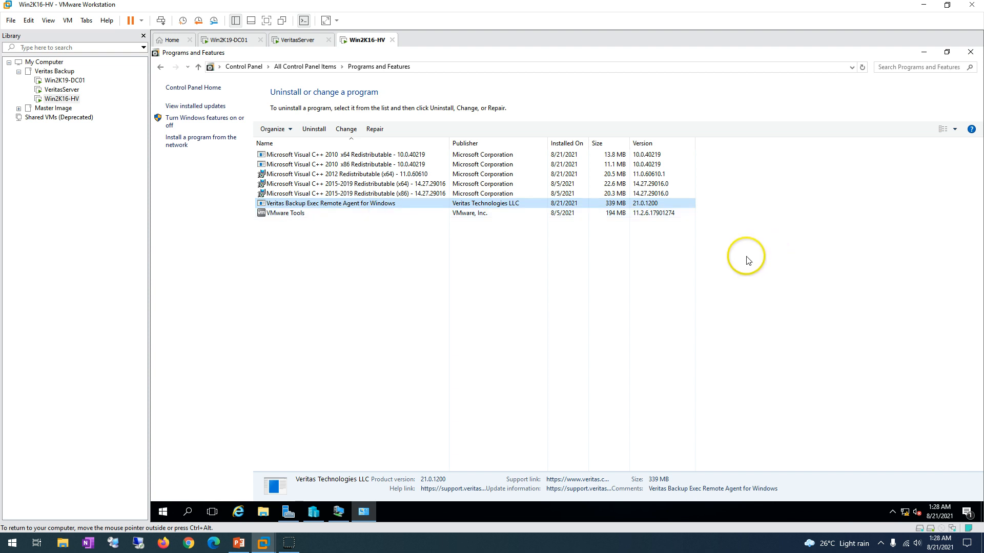
pyautogui.click(300, 44)
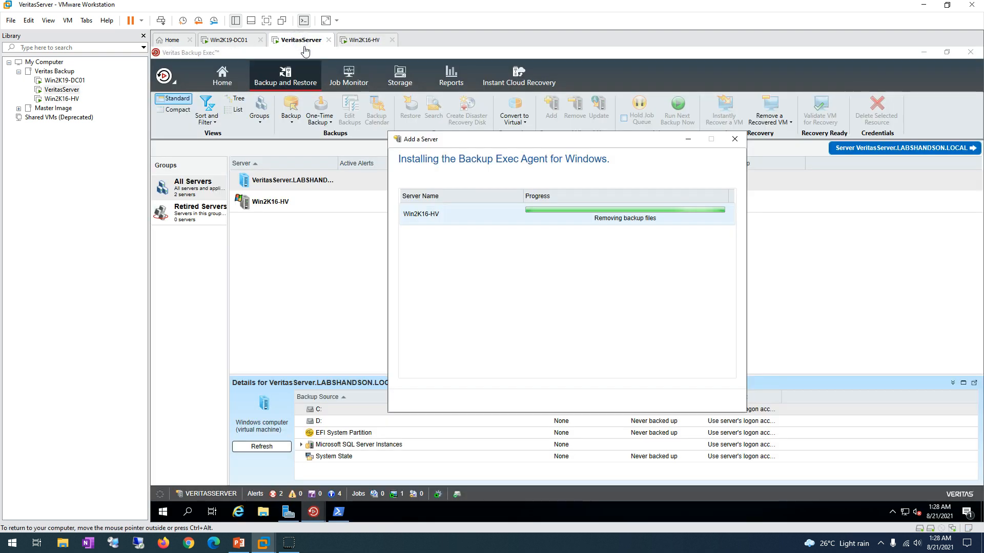
pyautogui.click(360, 40)
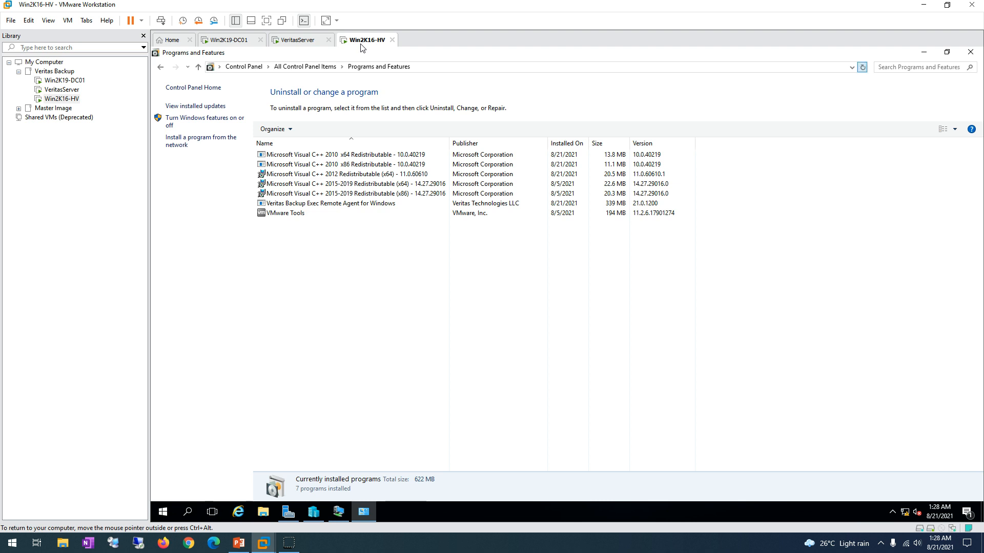
# On Win2K16-HV, close Programs and Features and examine the running processes in Task Manager's detailed view for Backup Exec agent processes
pyautogui.click(970, 53)
pyautogui.rightClick(407, 519)
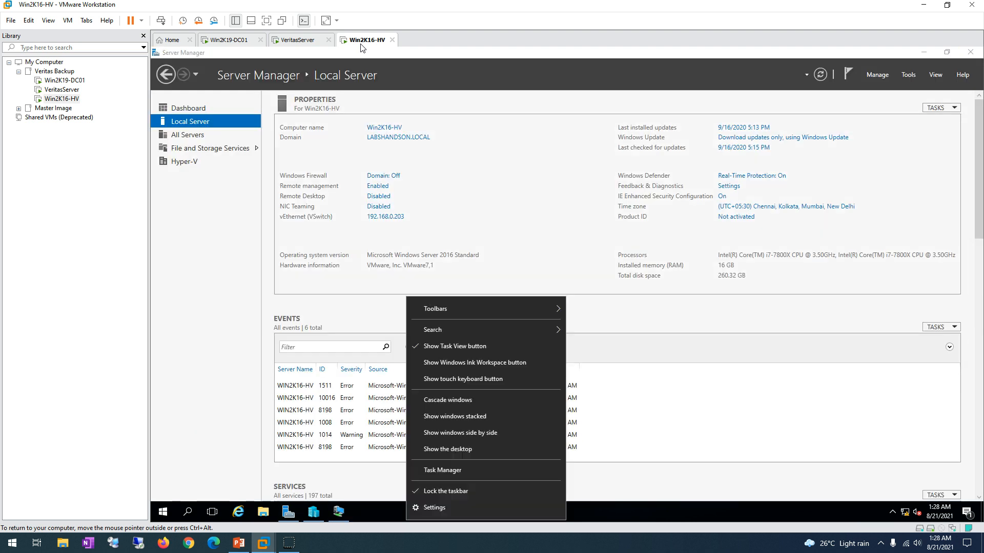
pyautogui.click(451, 470)
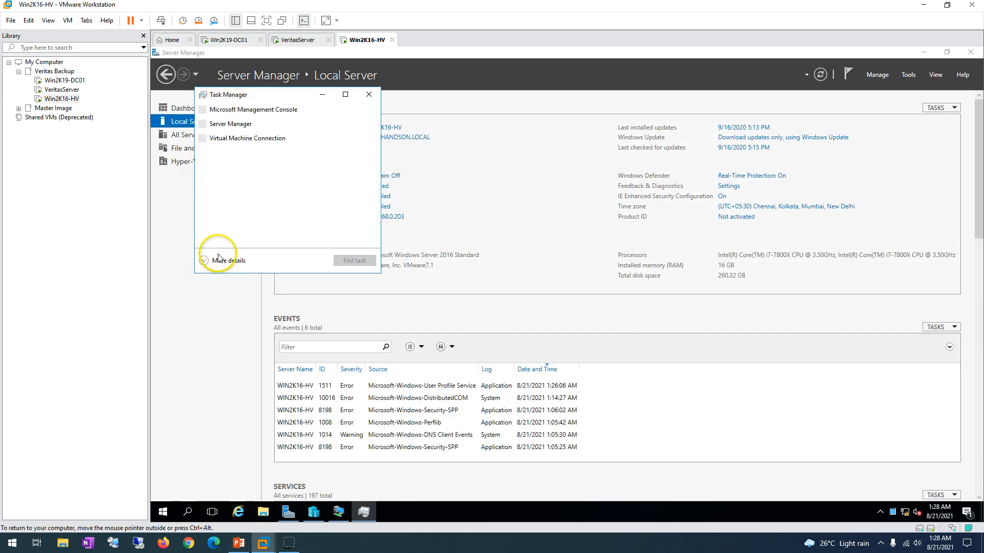
pyautogui.click(224, 259)
pyautogui.click(301, 119)
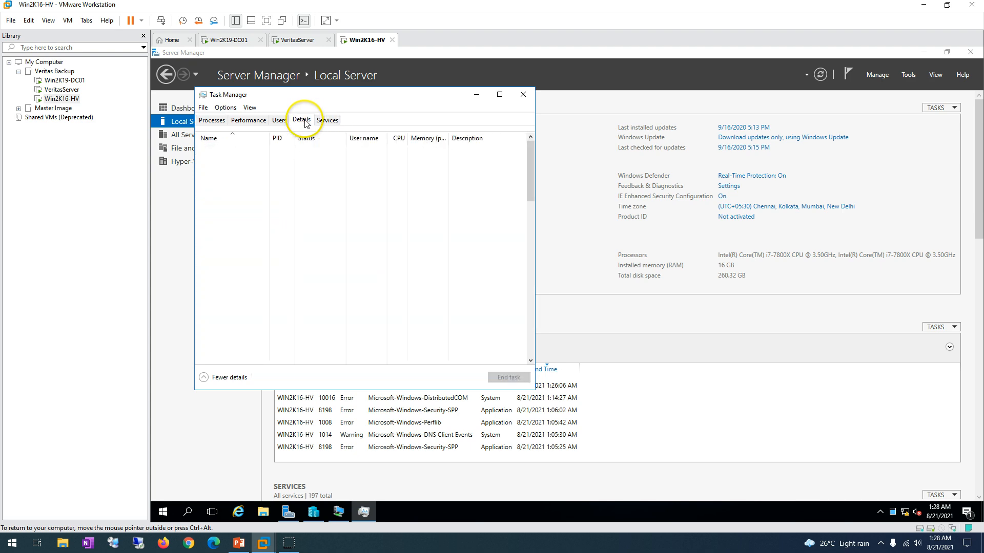
pyautogui.moveTo(324, 102); pyautogui.dragTo(495, 111)
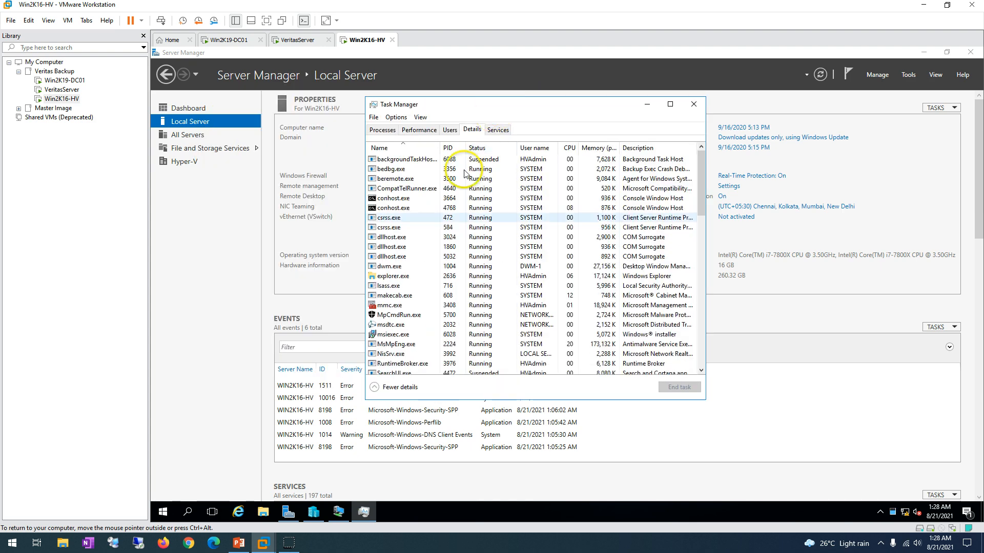
# Check the names, descriptions and statuses of the Backup Exec and Veritas services in Task Manager, and close it
pyautogui.click(501, 132)
pyautogui.click(406, 169)
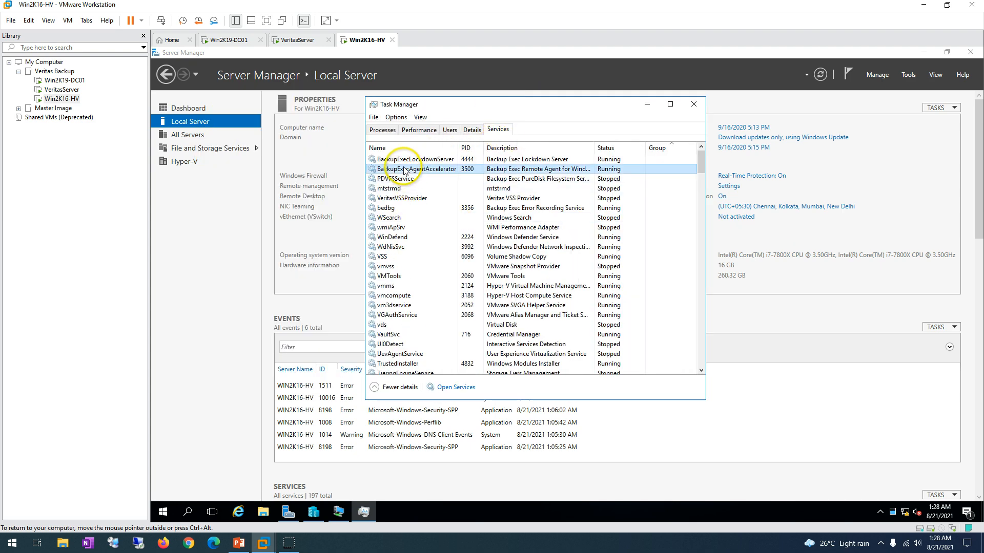
pyautogui.doubleClick(595, 149)
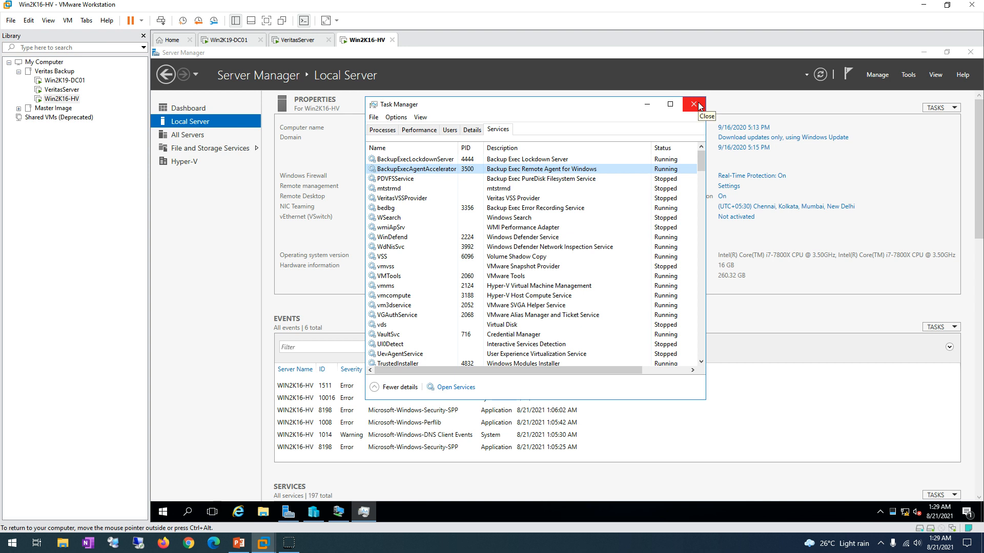
pyautogui.click(423, 198)
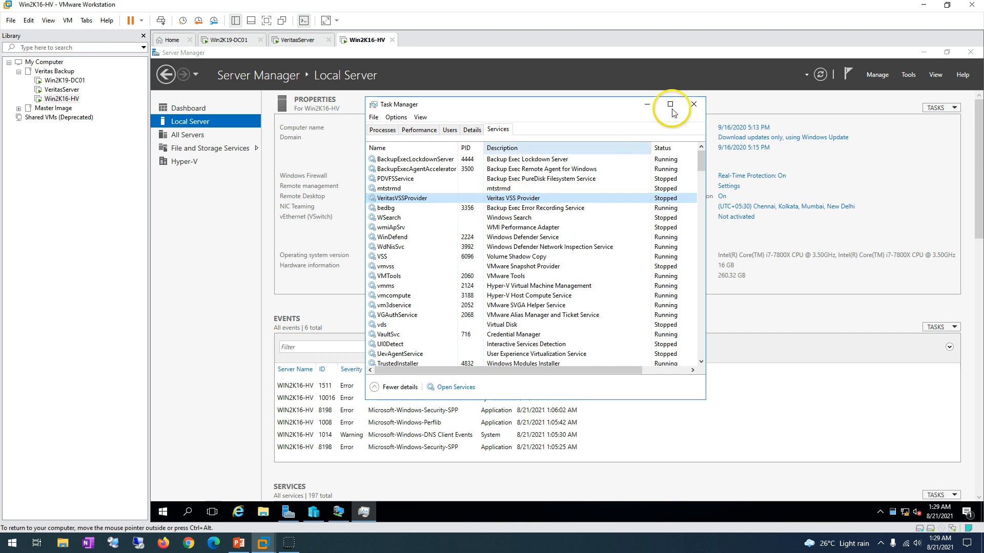
pyautogui.click(694, 104)
# Return to VeritasServer, wait for the agent installation on Win2K16-HV, and finish the Add a Server wizard
pyautogui.click(300, 40)
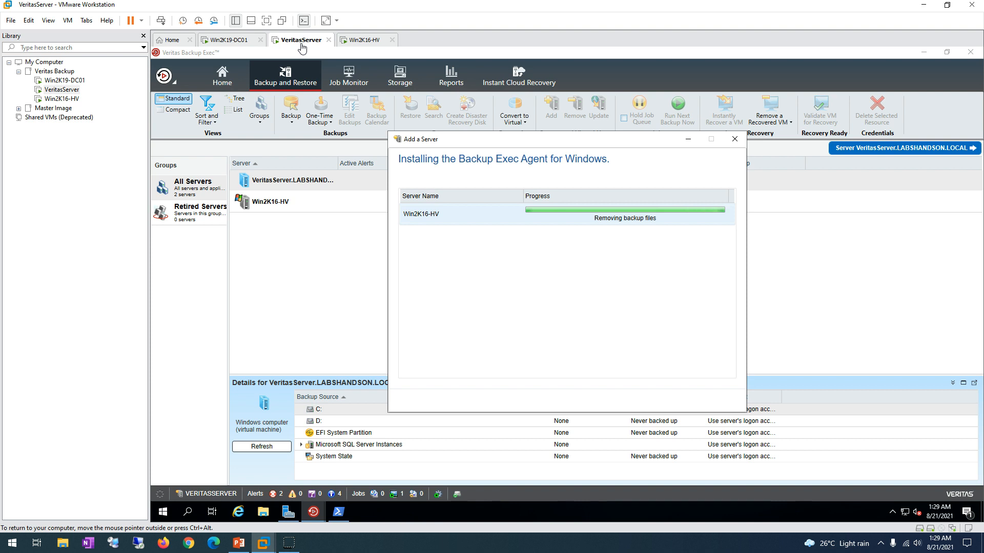
pyautogui.moveTo(543, 137); pyautogui.dragTo(556, 130)
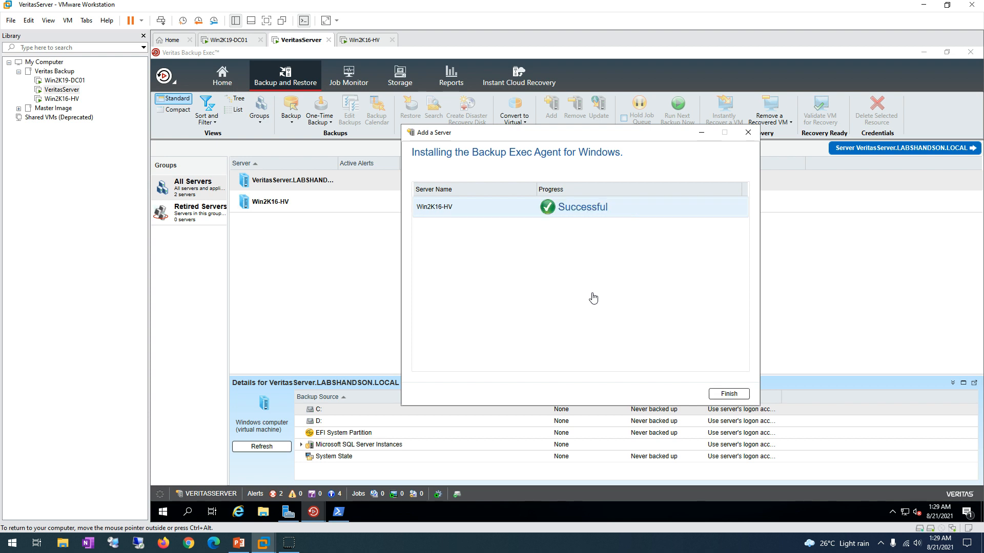
pyautogui.click(602, 292)
pyautogui.click(729, 395)
# Select Win2K16-HV, enlarge its details pane, and review its backup sources from the drives and System State to Microsoft Hyper-V
pyautogui.click(275, 201)
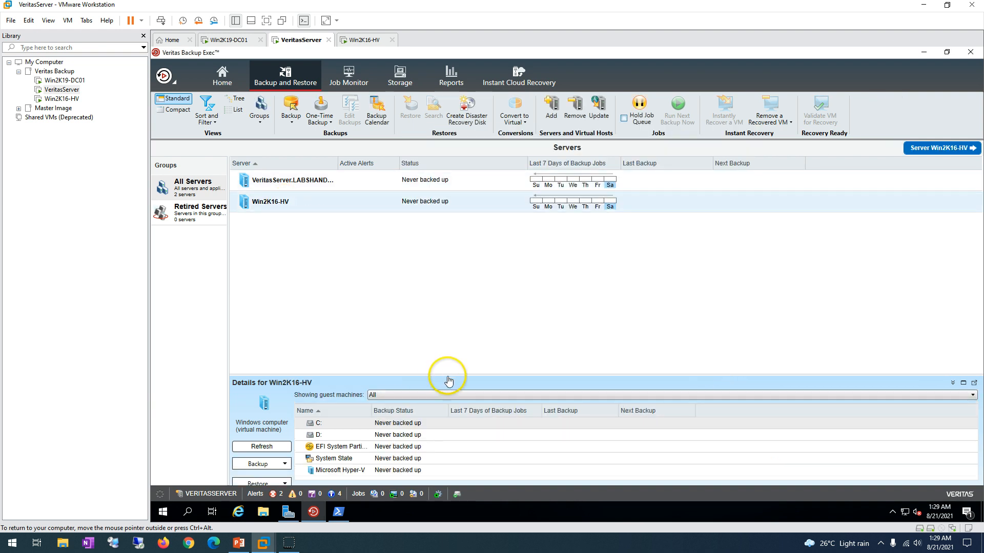
pyautogui.moveTo(453, 380); pyautogui.dragTo(450, 295)
pyautogui.click(362, 392)
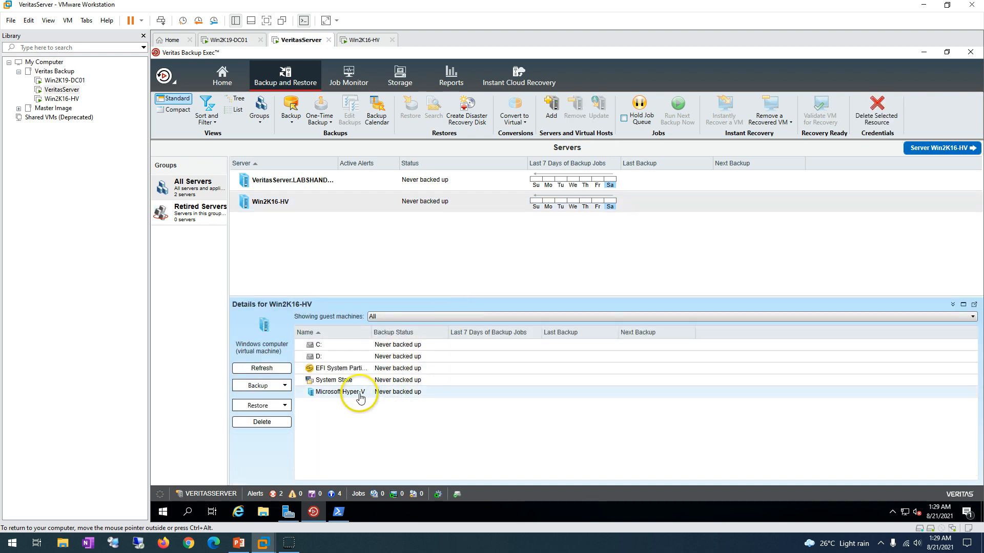
pyautogui.click(323, 345)
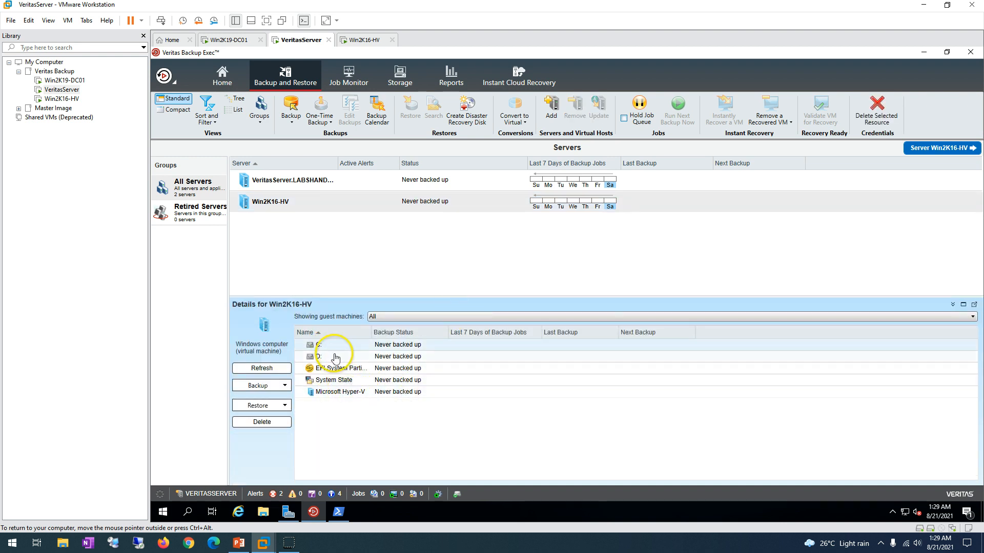
pyautogui.click(336, 357)
pyautogui.click(339, 368)
pyautogui.doubleClick(372, 338)
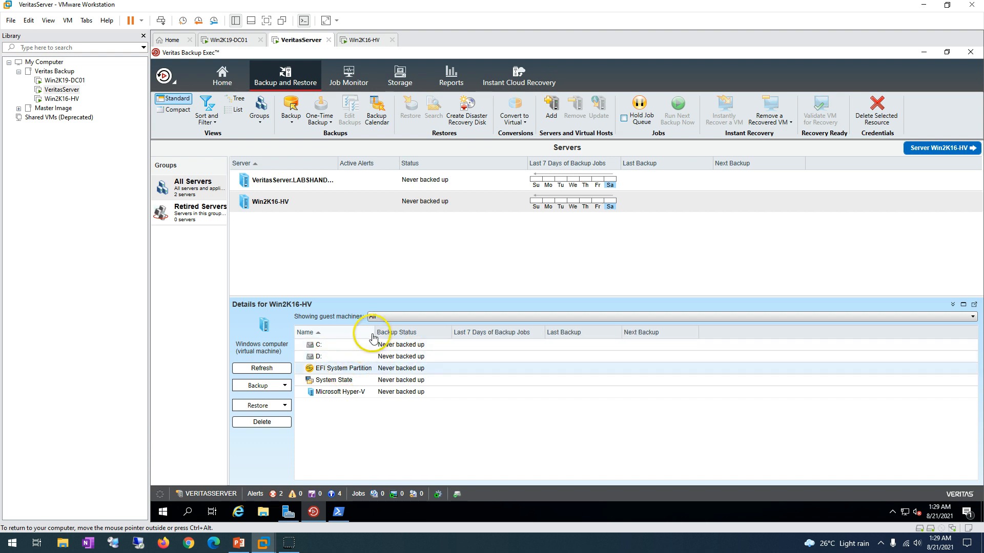
pyautogui.click(341, 382)
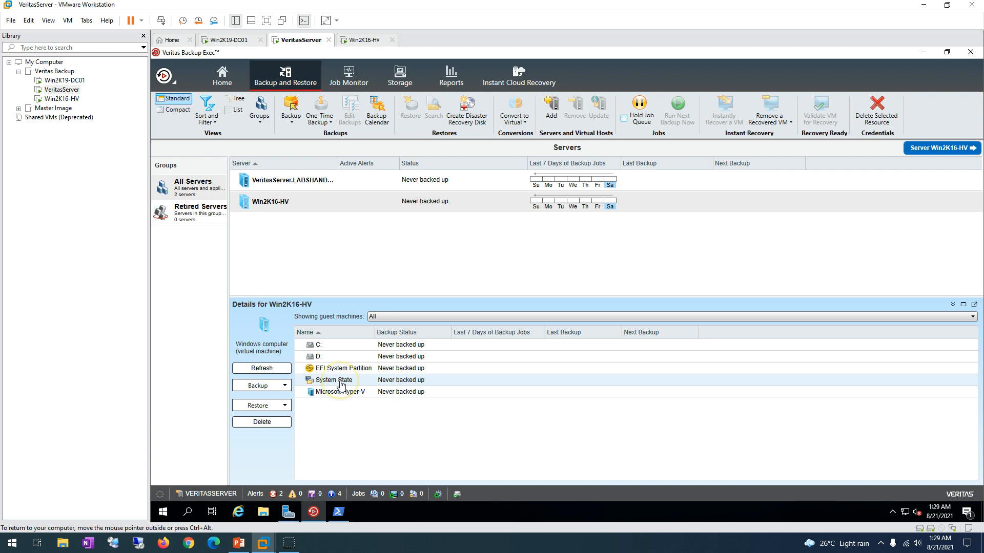
pyautogui.click(357, 394)
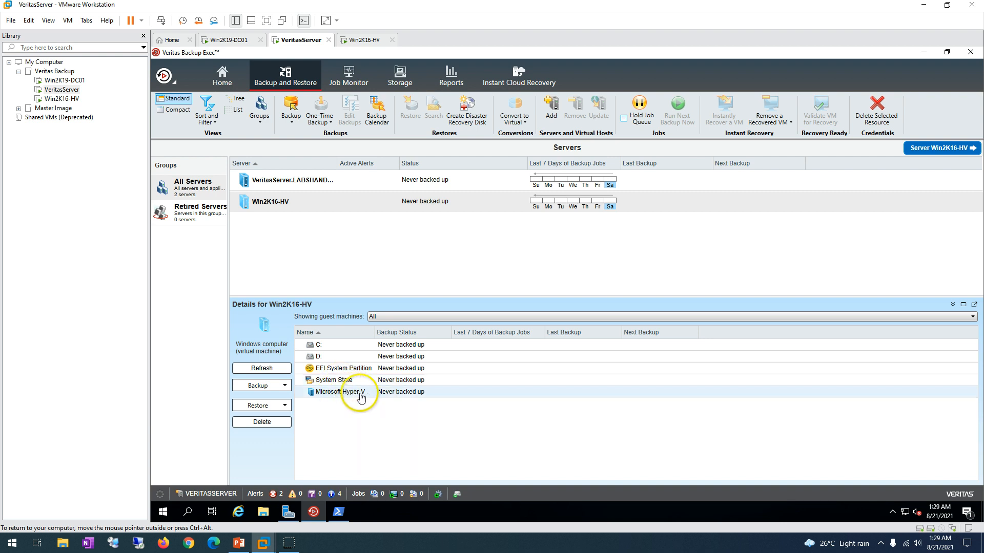
# Review the guest machine filter and the available backup and restore options in the Win2K16-HV details
pyautogui.click(385, 317)
pyautogui.click(386, 318)
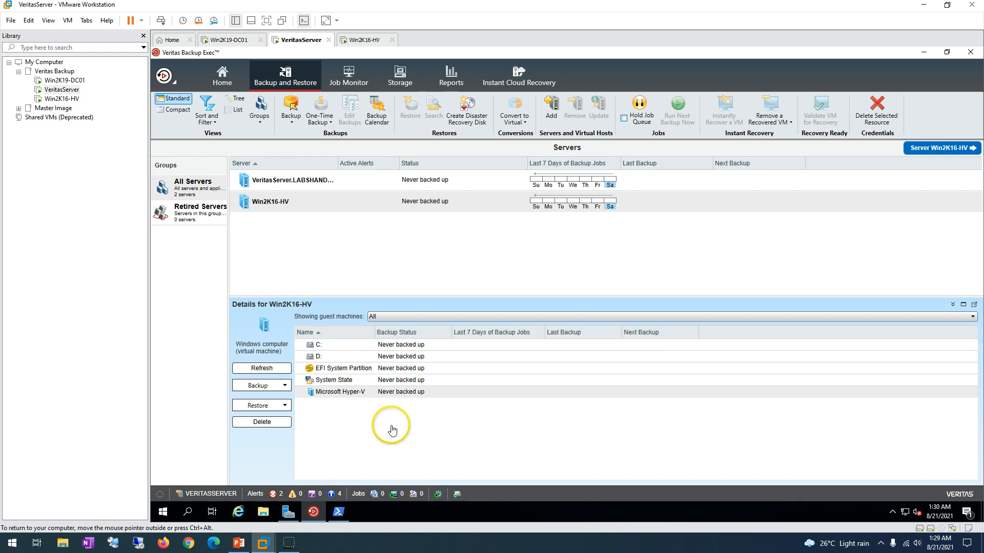
pyautogui.click(285, 387)
pyautogui.click(528, 467)
pyautogui.click(280, 410)
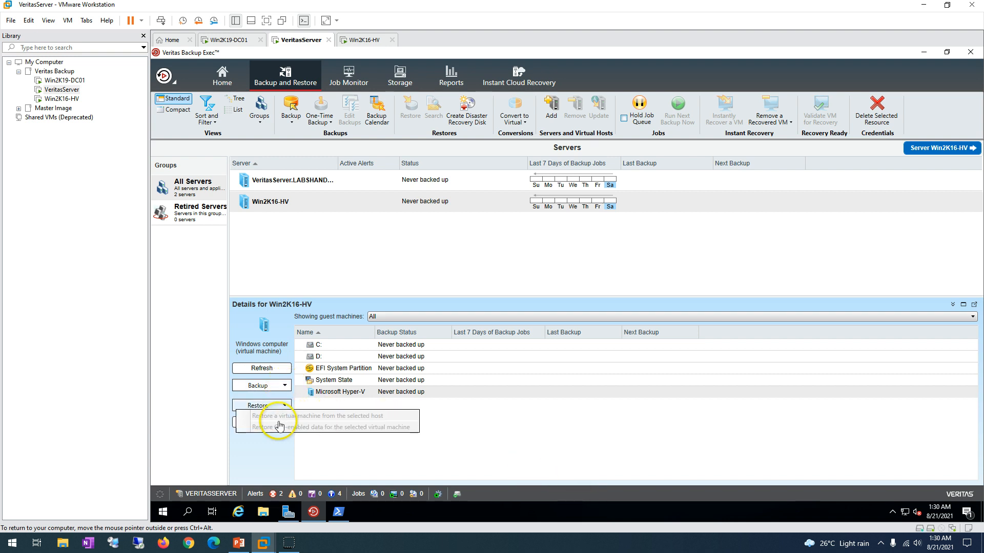
pyautogui.click(384, 468)
# Refresh the Win2K16-HV details, review the server's backup and management options, and start a Back Up to Disk job for it
pyautogui.click(282, 370)
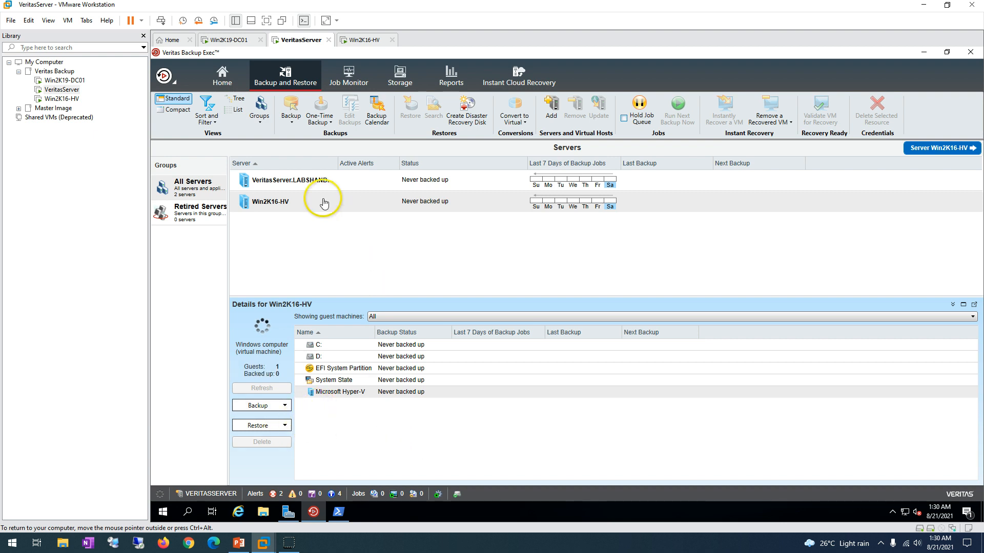
pyautogui.rightClick(310, 206)
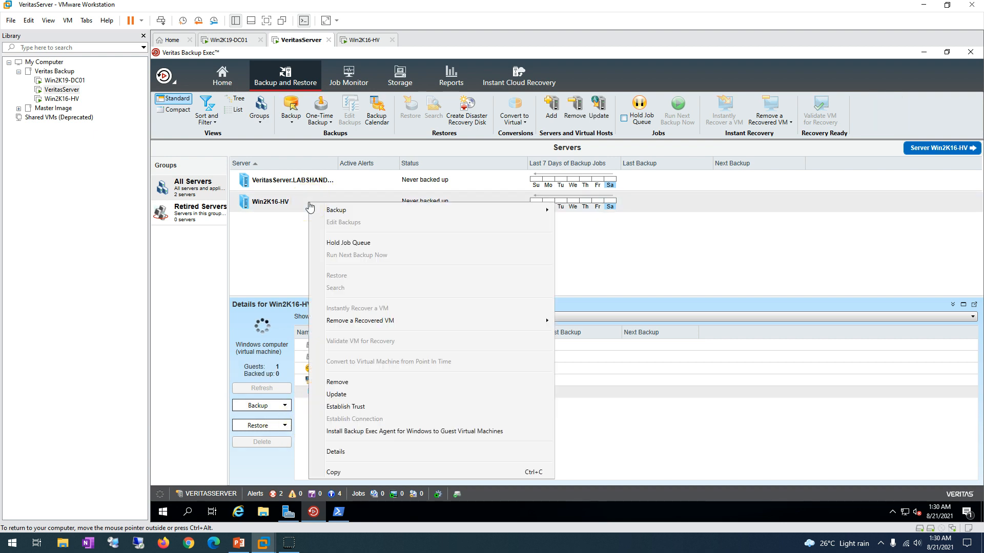
pyautogui.click(358, 211)
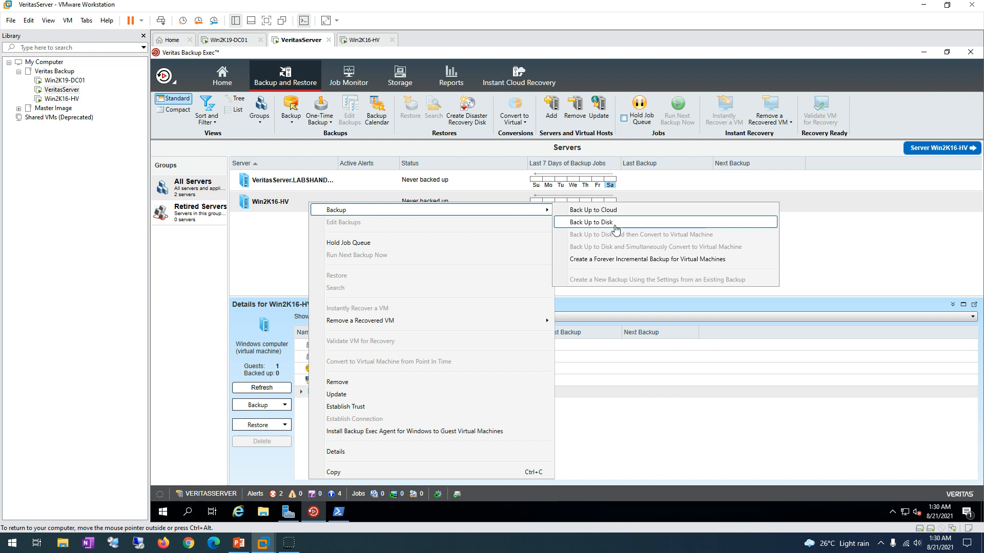
pyautogui.click(653, 229)
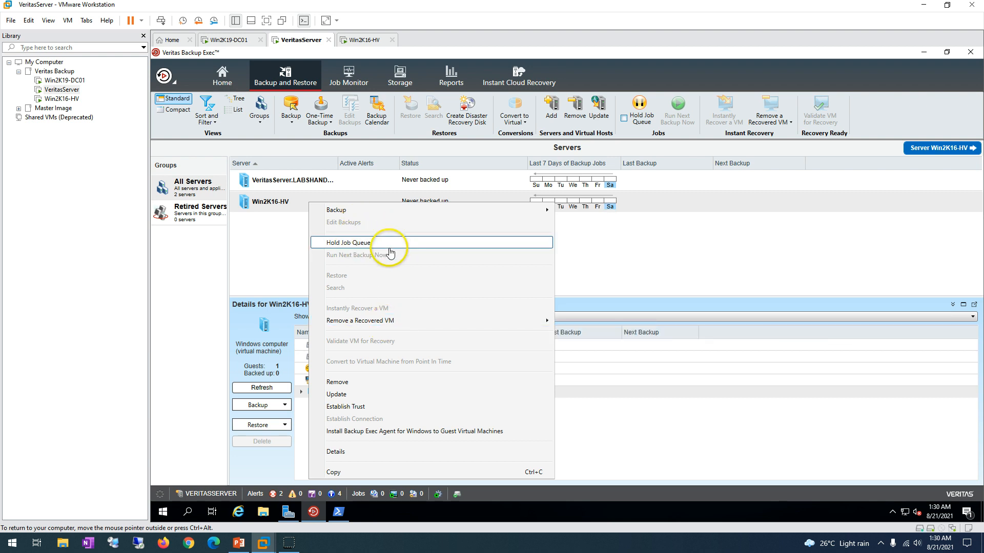
pyautogui.moveTo(377, 326)
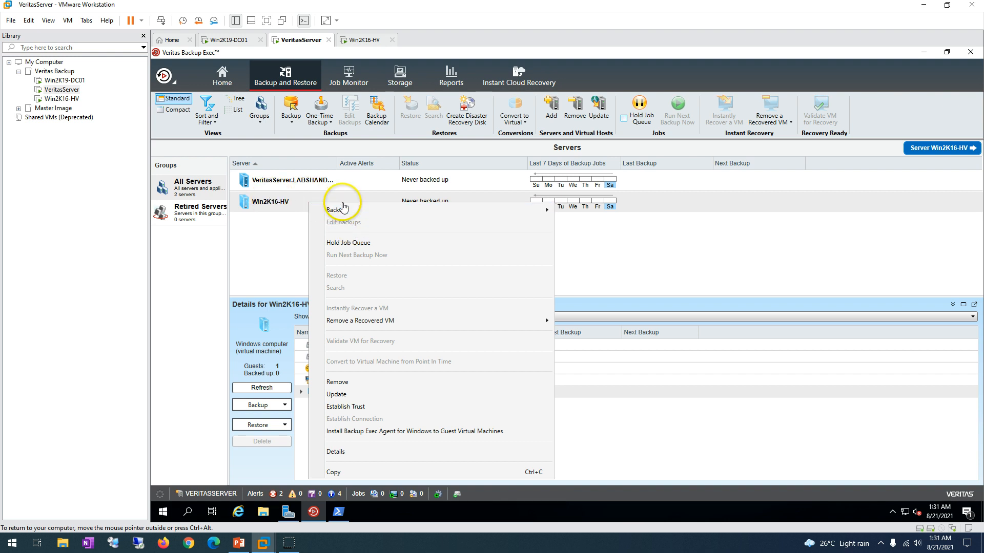
pyautogui.moveTo(370, 212)
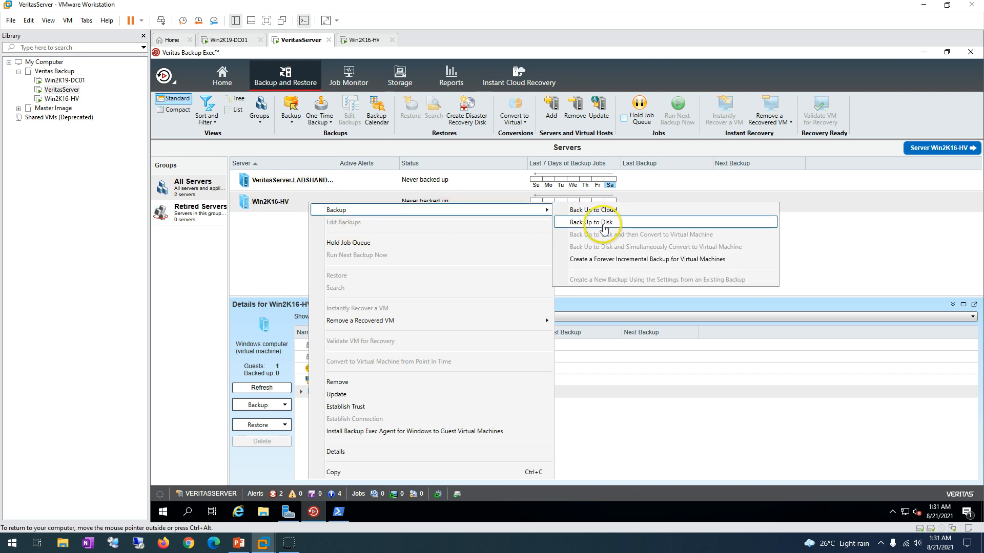
pyautogui.click(626, 229)
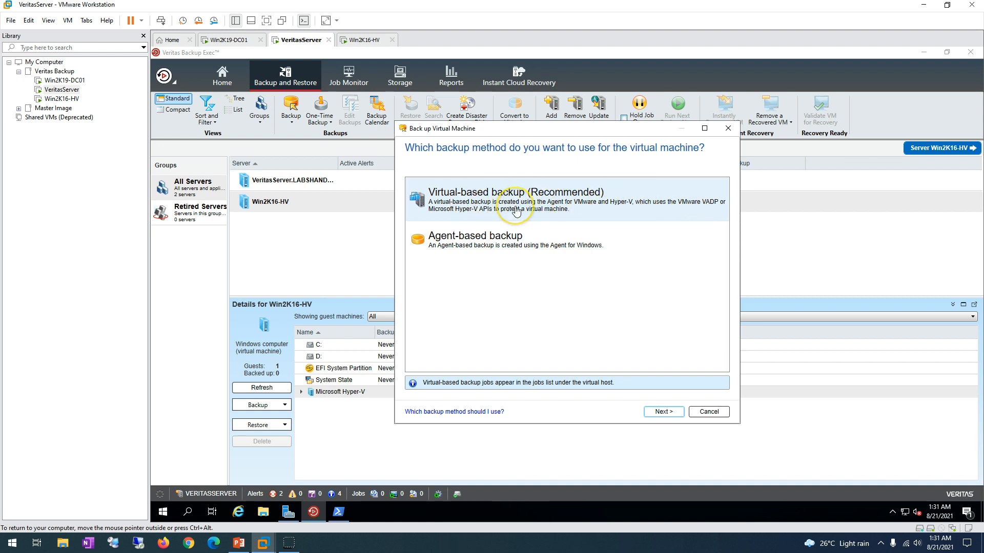
# Examine the virtual host page of the virtual-based backup method, return to the method choice, and choose Agent-based backup
pyautogui.click(663, 412)
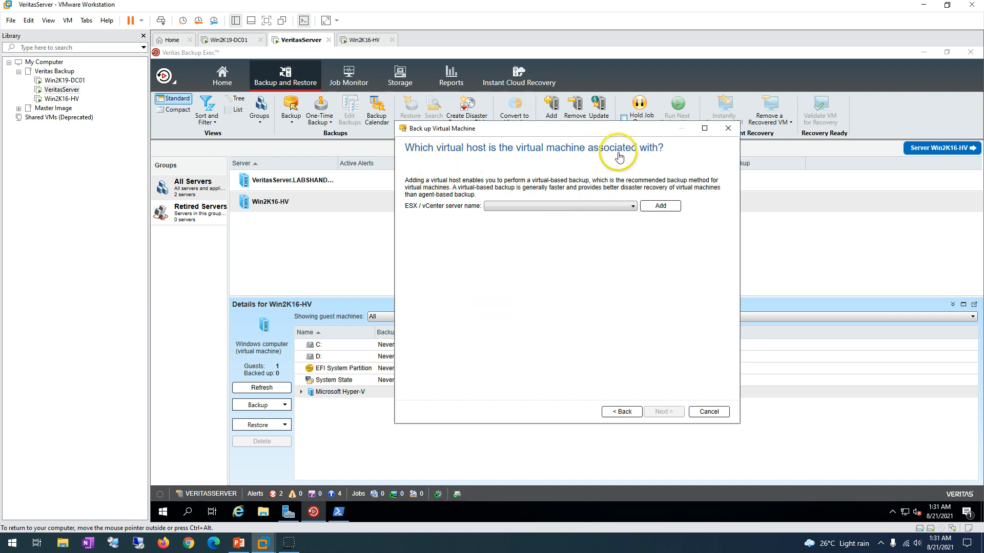
pyautogui.click(625, 416)
pyautogui.click(482, 251)
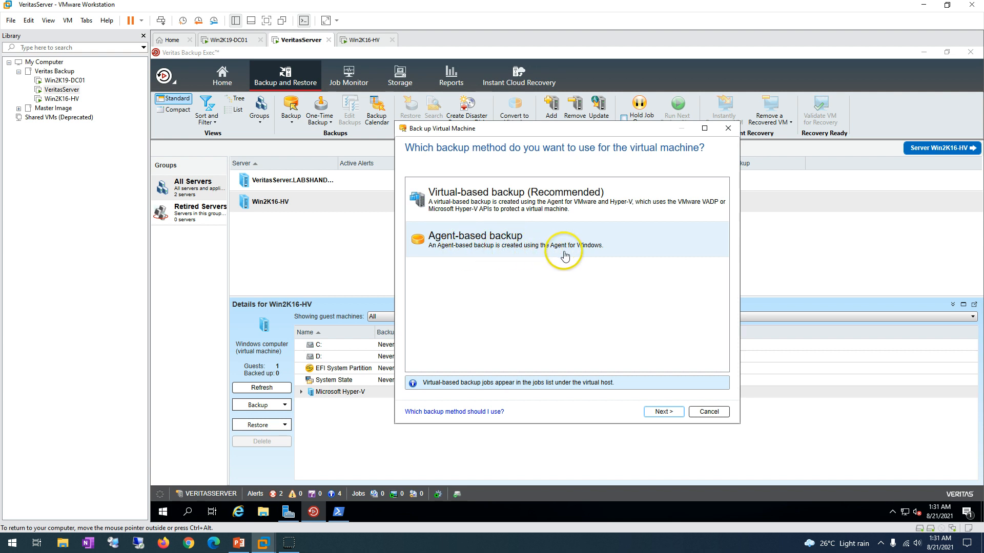
# On Win2K16-HV, check Programs and Features in Control Panel for Veritas Backup Exec Remote Agent for Windows
pyautogui.click(359, 41)
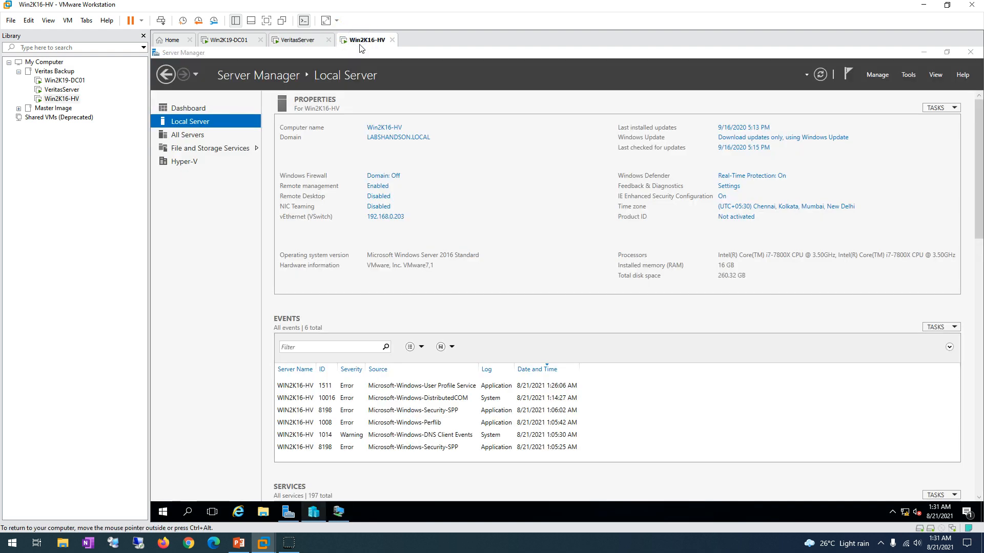
pyautogui.press('super')
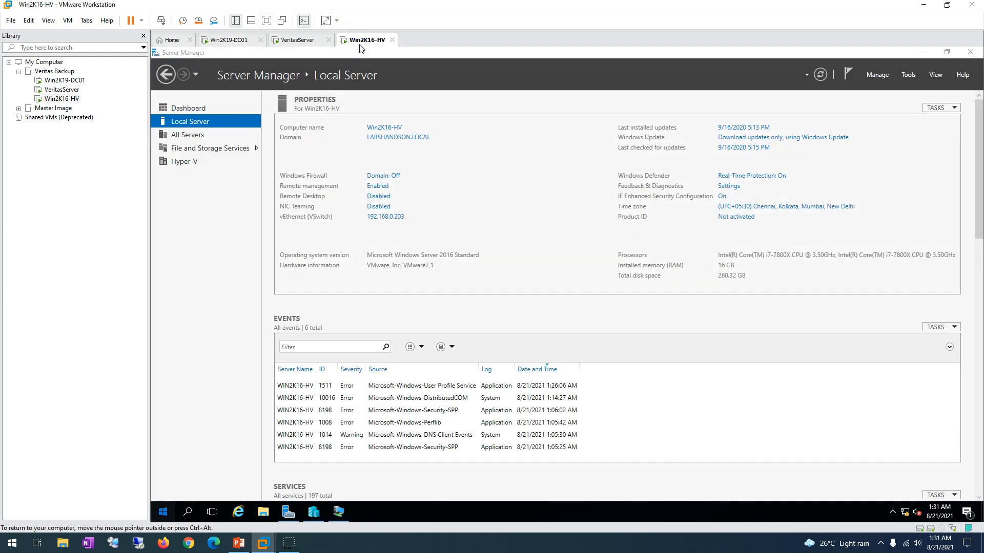
pyautogui.click(443, 279)
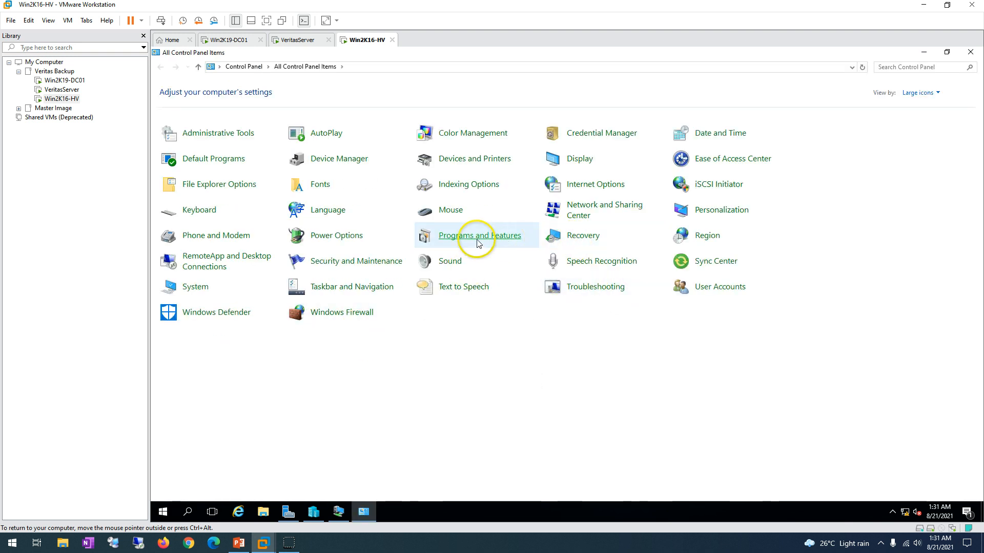
pyautogui.click(477, 242)
pyautogui.click(330, 204)
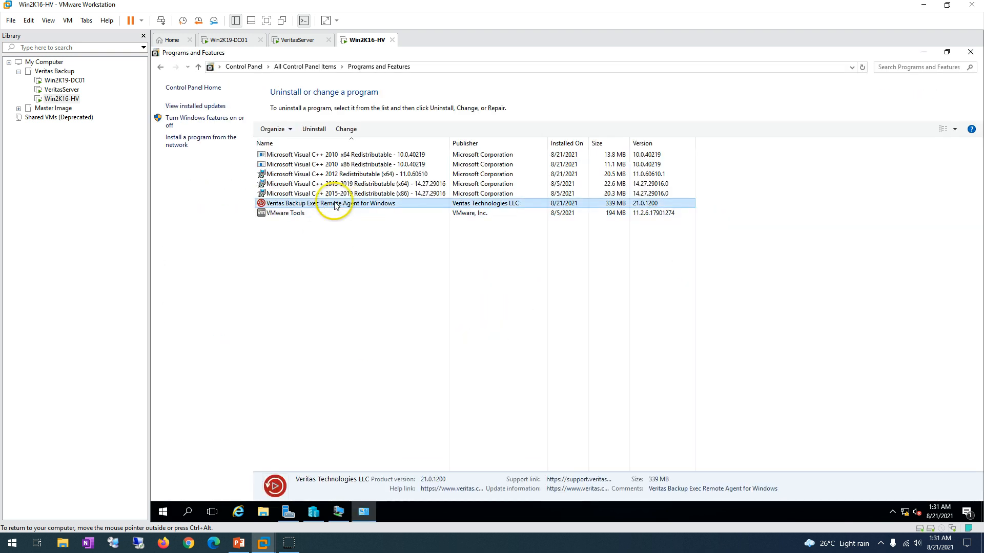
# Back on VeritasServer, continue with the agent-based backup and open the Win2K16-HV backup selections for editing
pyautogui.click(300, 41)
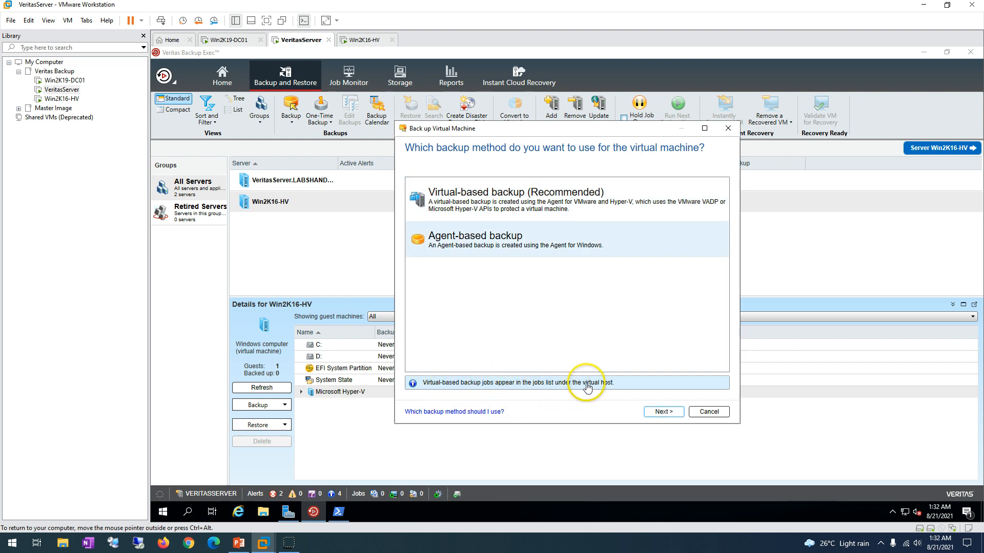
pyautogui.click(665, 413)
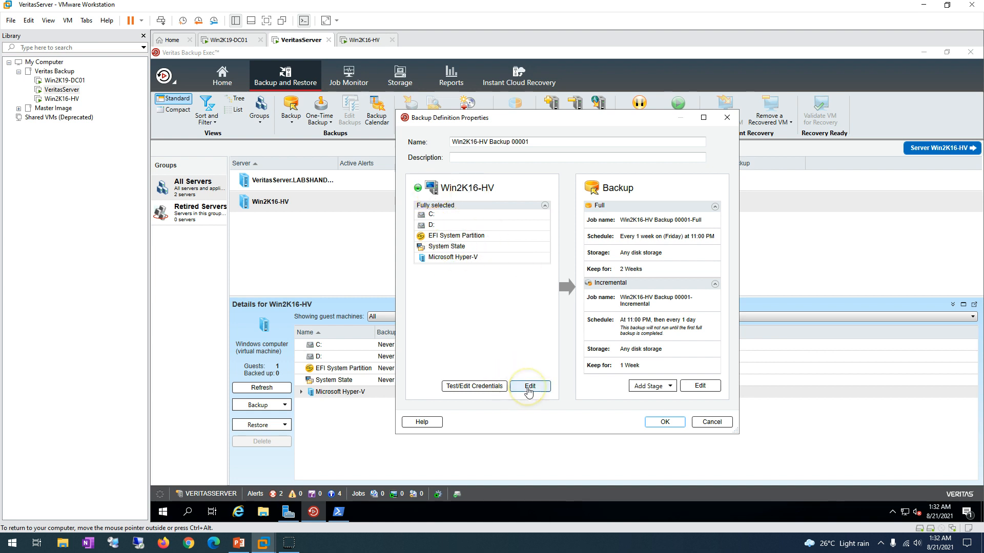
pyautogui.click(529, 387)
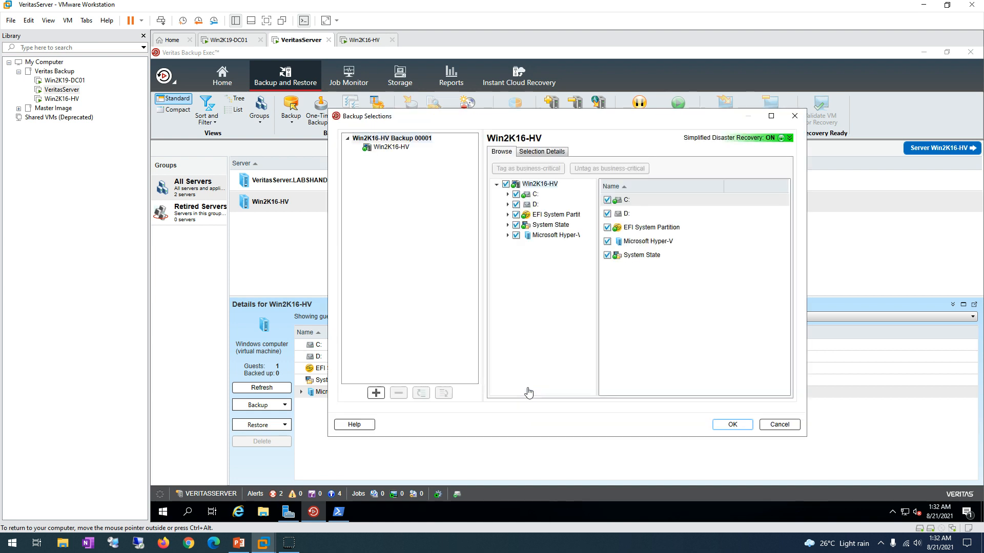
# Deselect the whole Win2K16-HV server and include only Virtual Machines under Microsoft Hyper-V in the backup selections
pyautogui.click(505, 184)
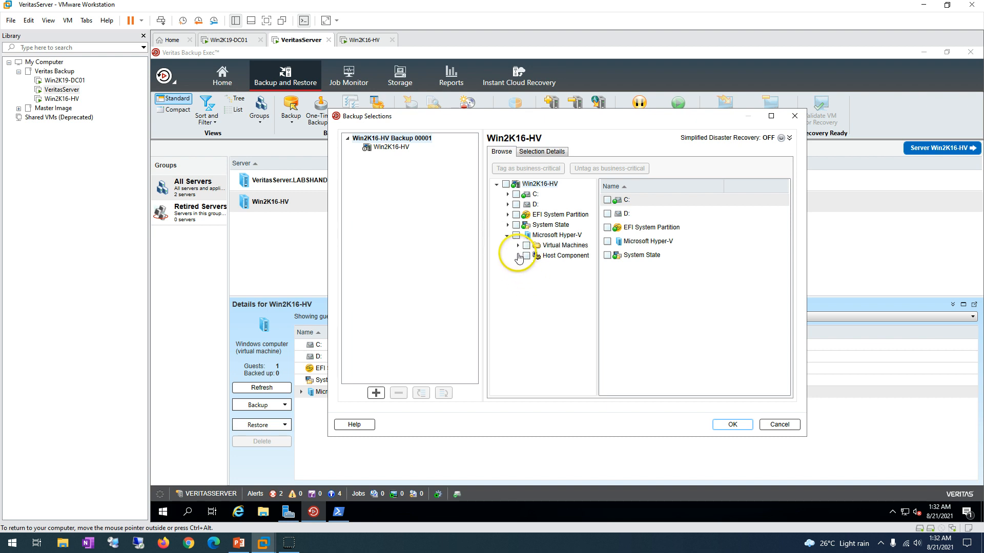
pyautogui.click(517, 246)
pyautogui.click(526, 246)
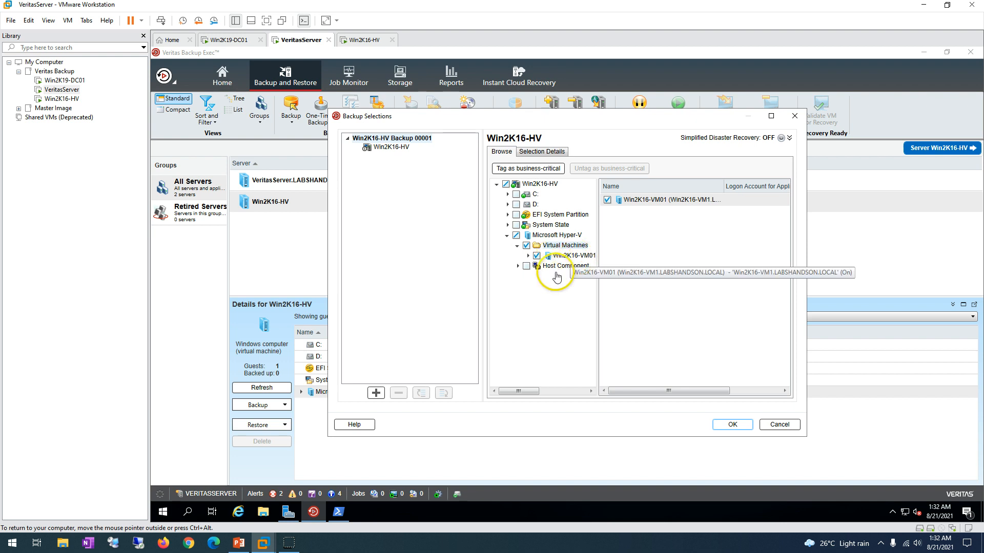
# Include the whole Microsoft Hyper-V node, covering Virtual Machines and Host Component, and check the resulting selection details
pyautogui.click(516, 236)
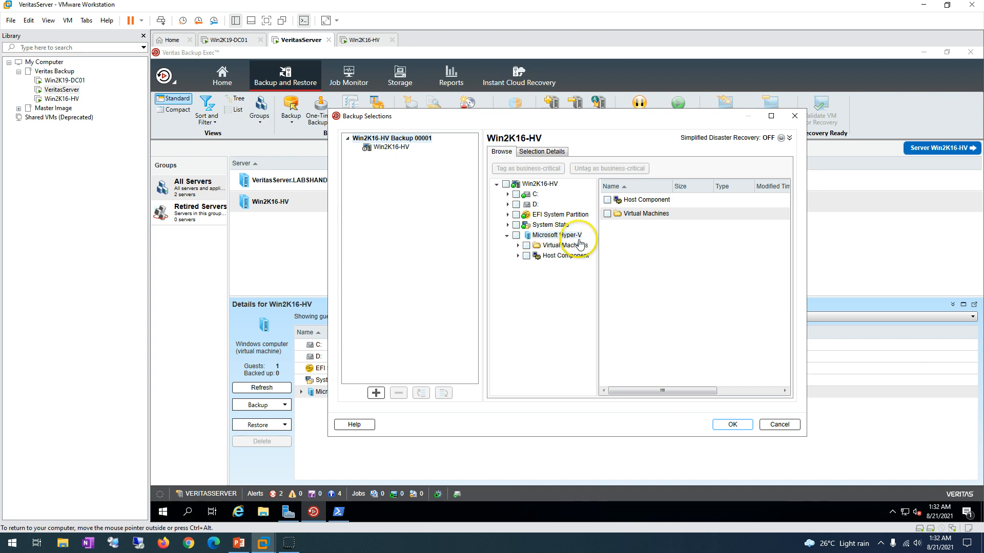
pyautogui.click(516, 235)
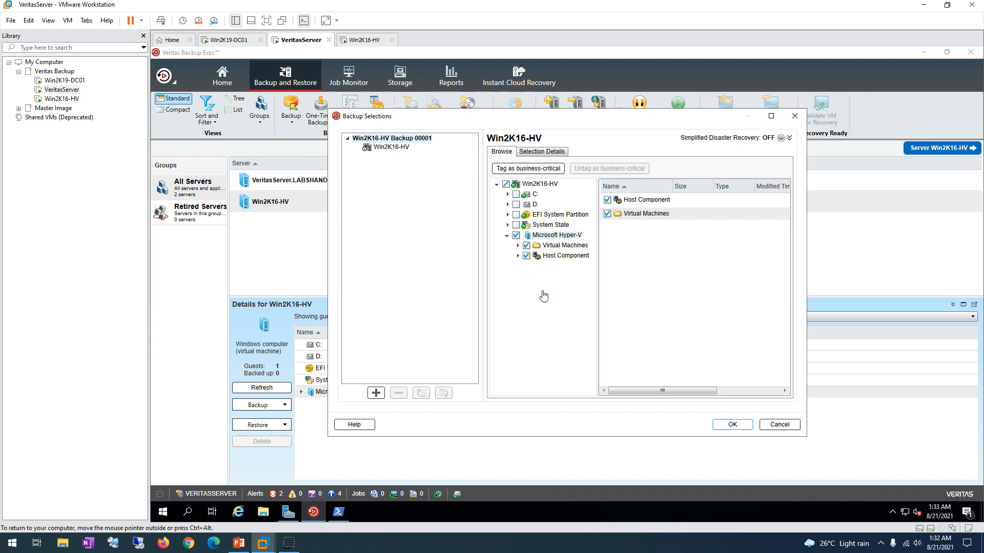
pyautogui.click(539, 152)
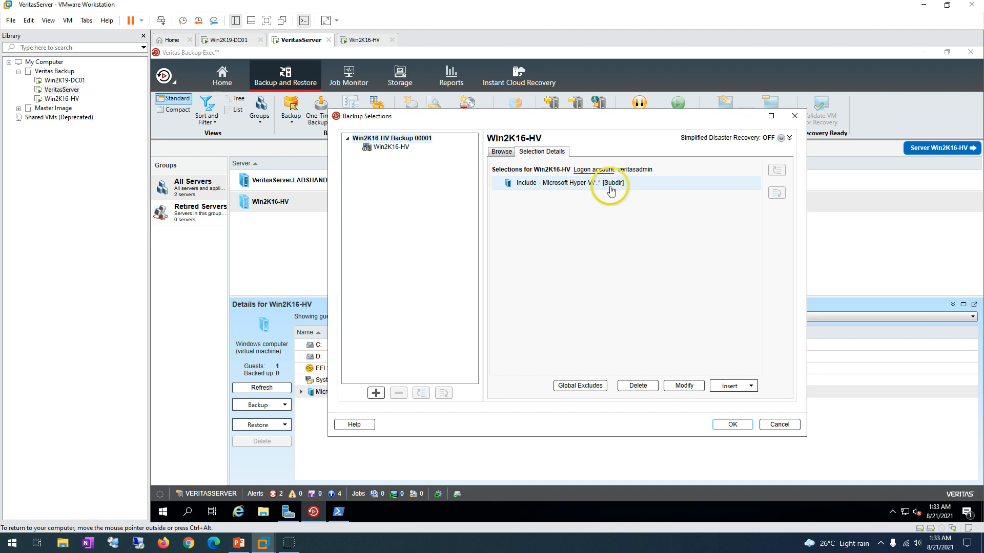
pyautogui.click(502, 153)
pyautogui.click(543, 152)
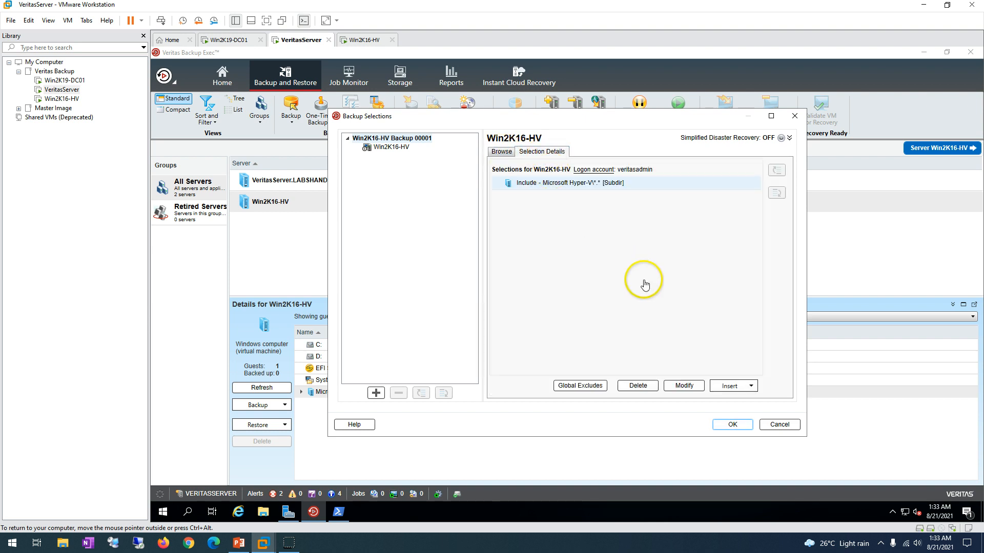
# Examine the global excludes and the include/exclude settings for Virtual Machines and Host Component, leaving both dialogs without saving changes
pyautogui.click(587, 392)
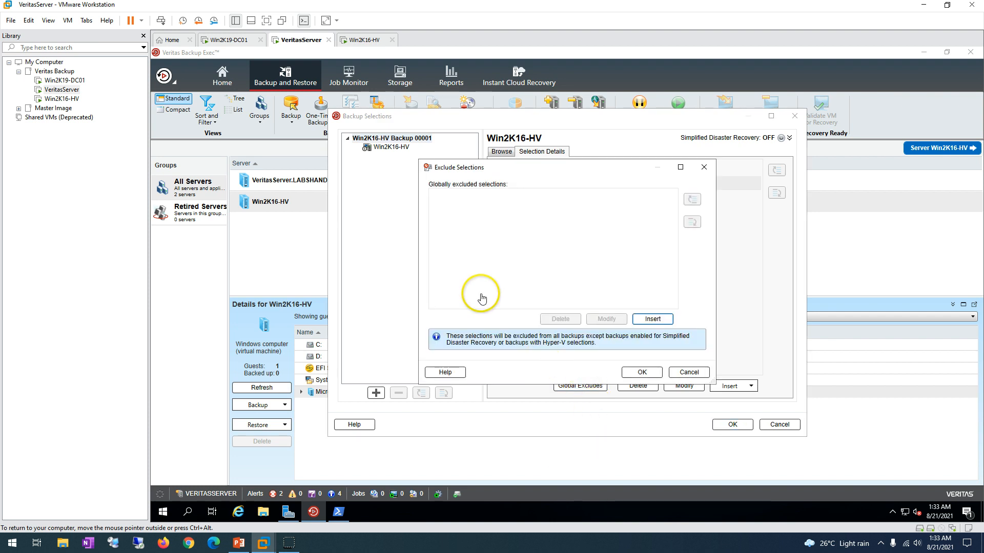
pyautogui.click(704, 167)
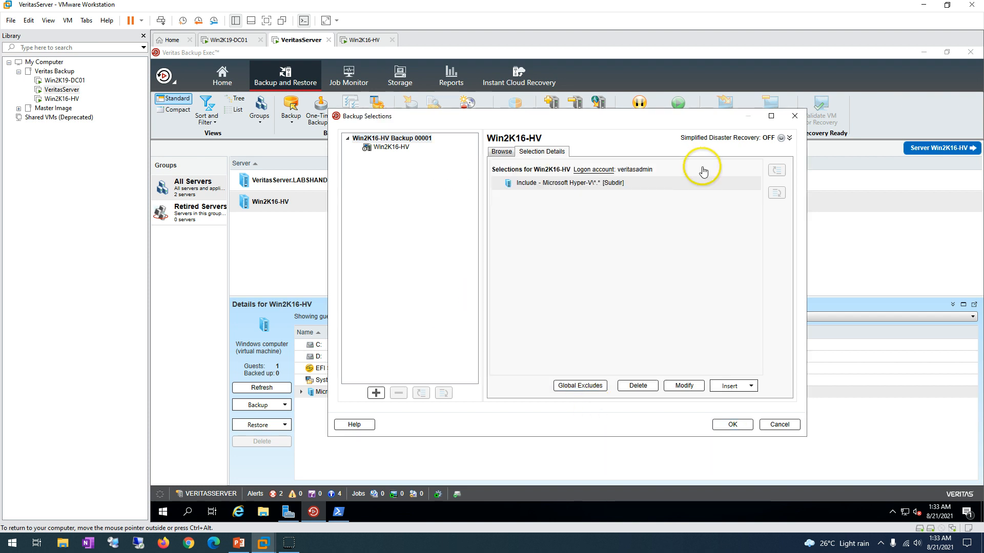
pyautogui.click(684, 386)
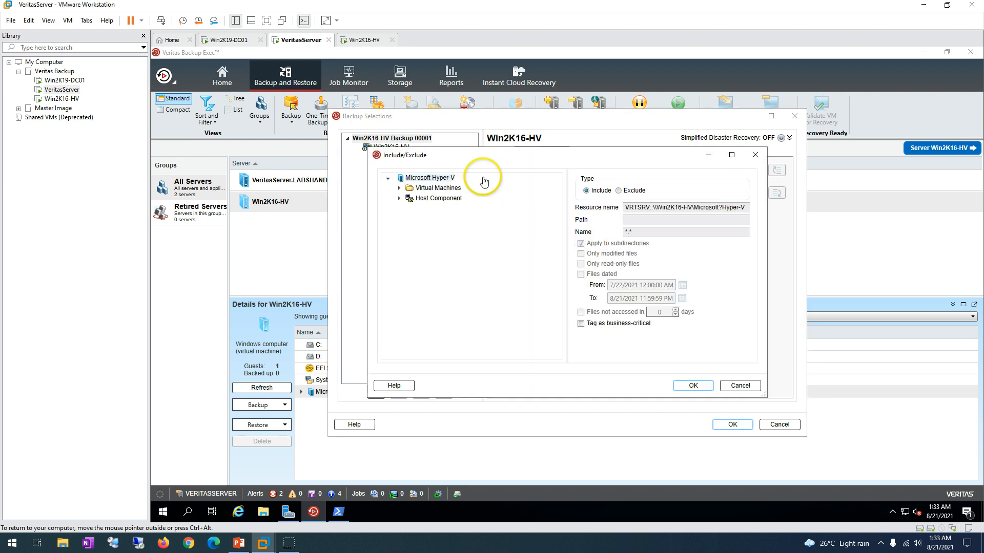
pyautogui.click(436, 198)
pyautogui.click(432, 188)
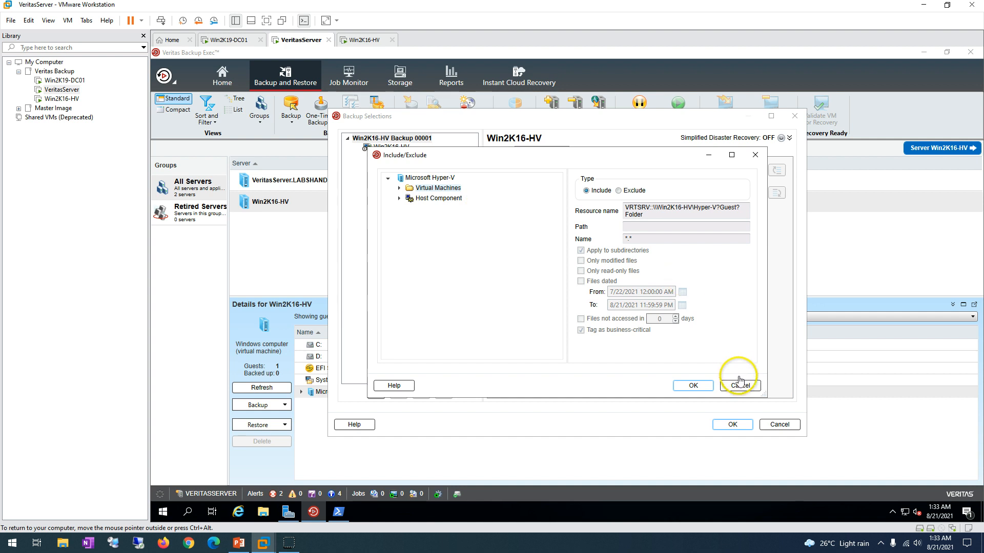
pyautogui.click(437, 201)
pyautogui.click(432, 188)
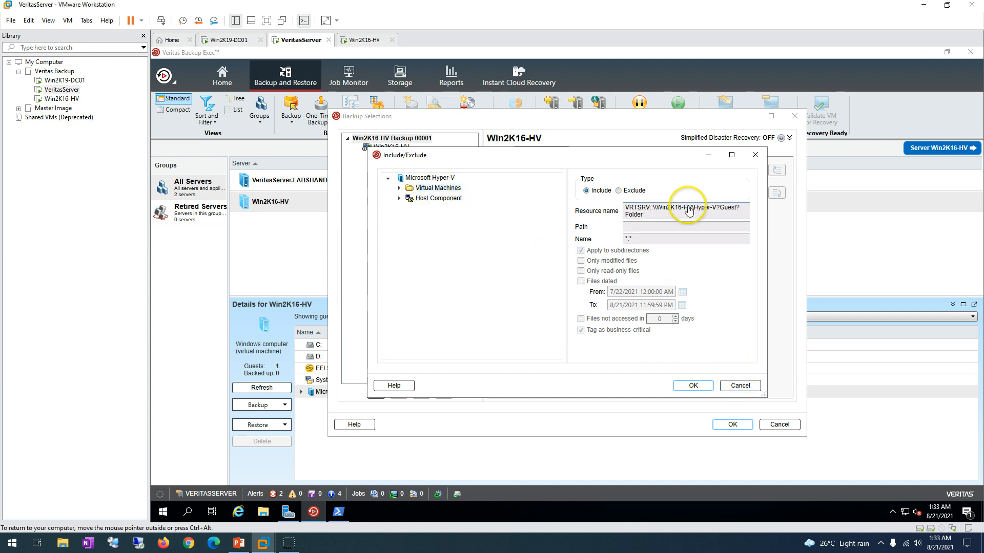
pyautogui.click(623, 192)
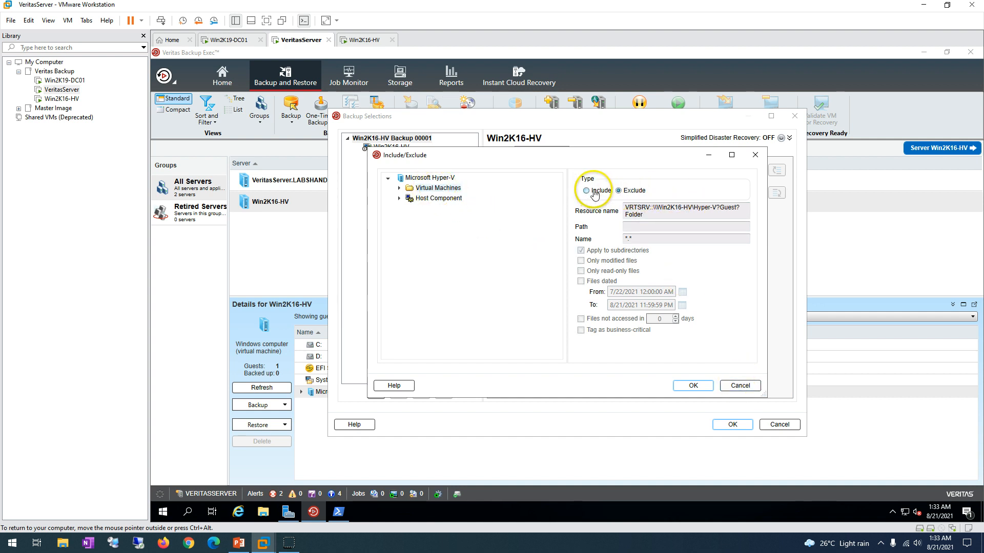
pyautogui.click(740, 385)
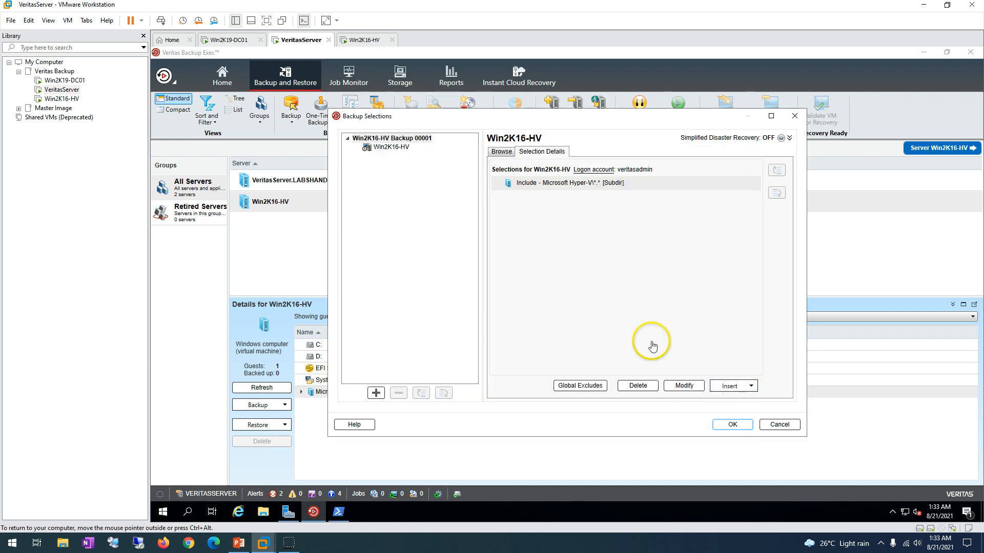
# Return to browsing the Win2K16-HV resources and accept the Microsoft Hyper-V backup selections
pyautogui.click(501, 152)
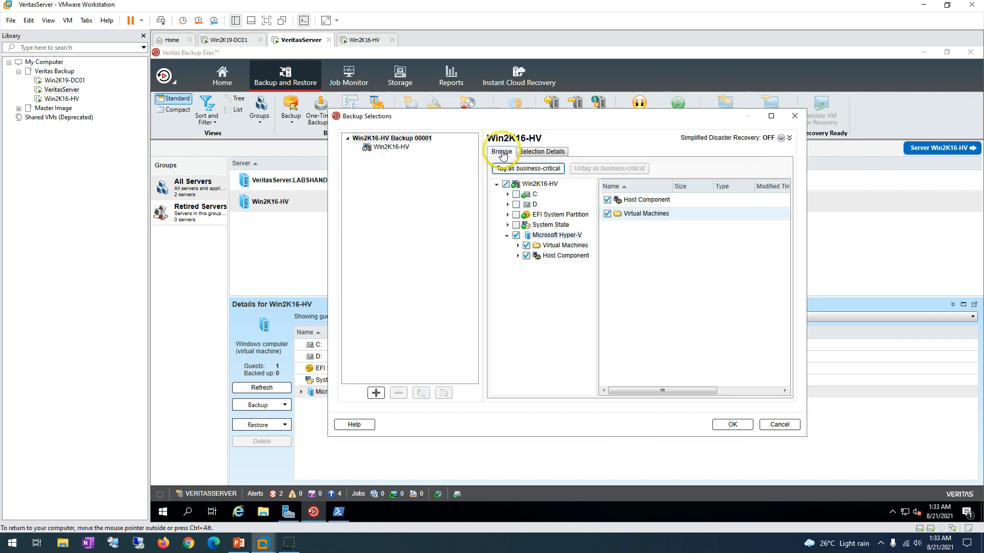
pyautogui.click(732, 425)
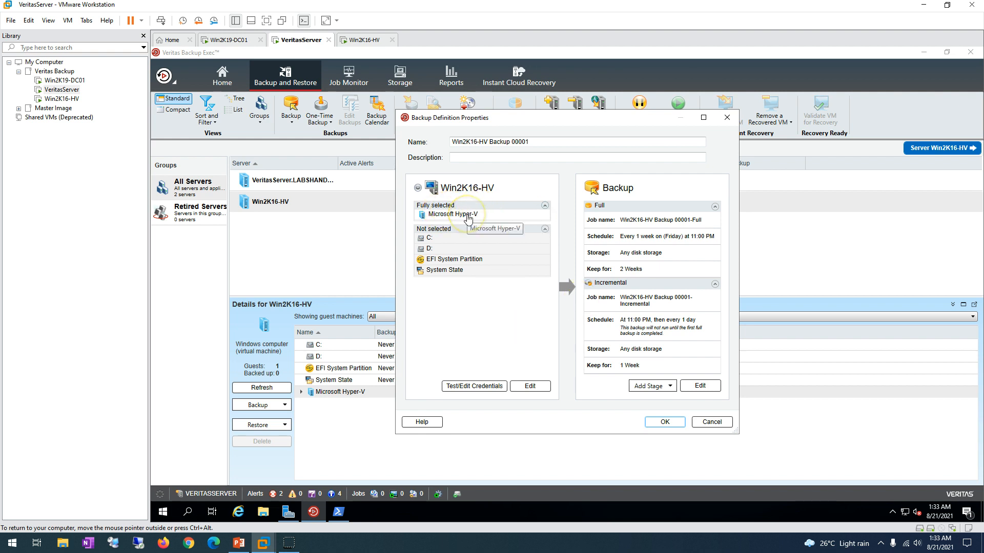
# Try the veritasadmin logon account for Microsoft Hyper-V, test all Win2K16-HV credentials, and discard the credential changes
pyautogui.click(476, 387)
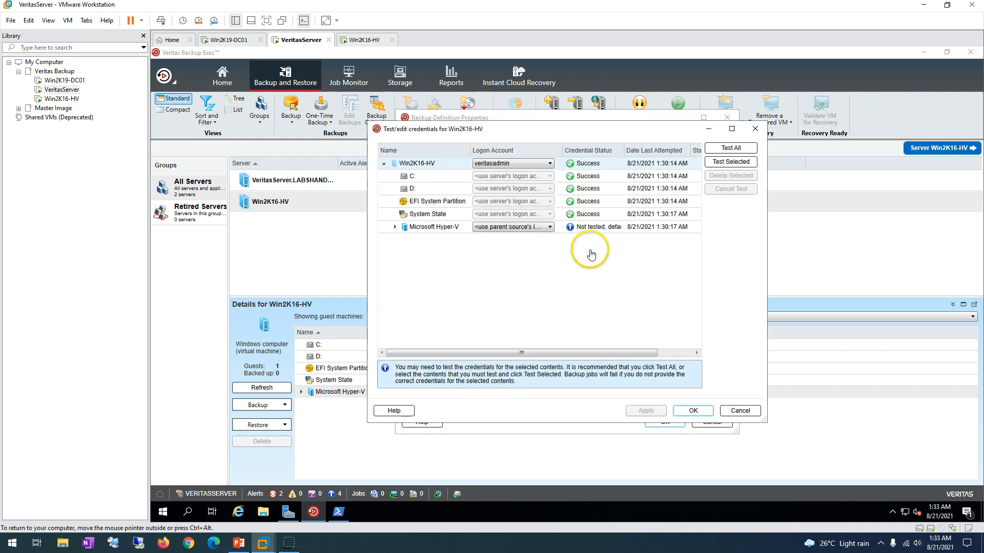
pyautogui.click(522, 228)
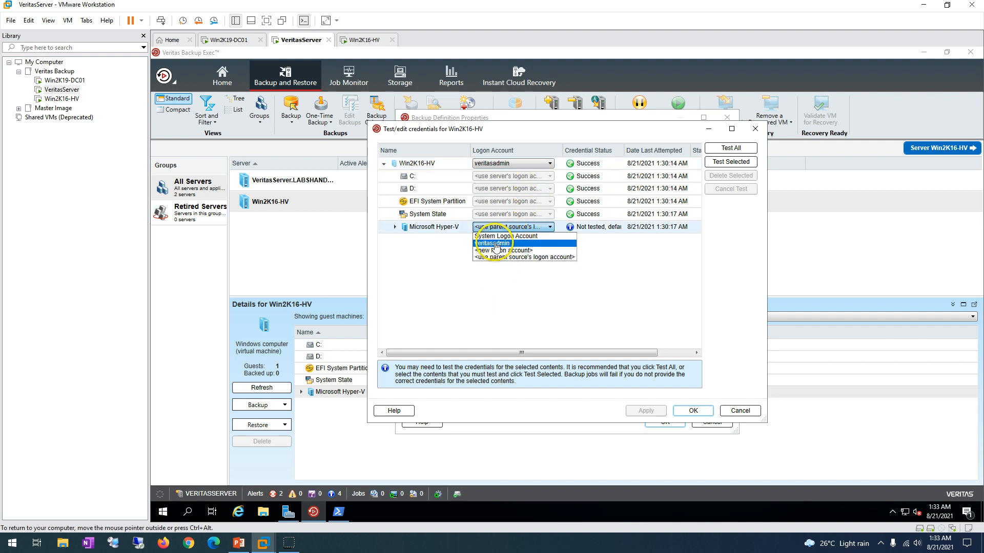
pyautogui.click(524, 295)
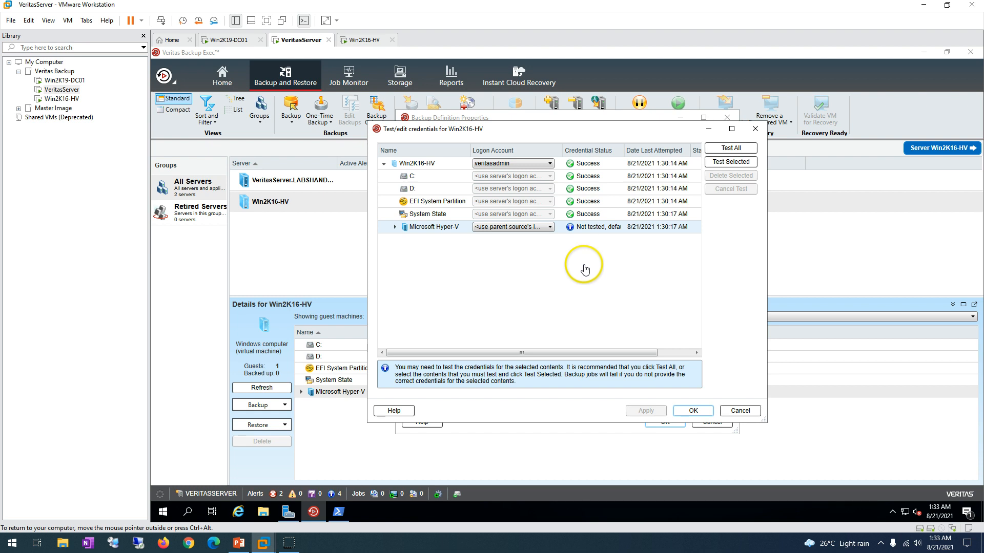
pyautogui.click(495, 228)
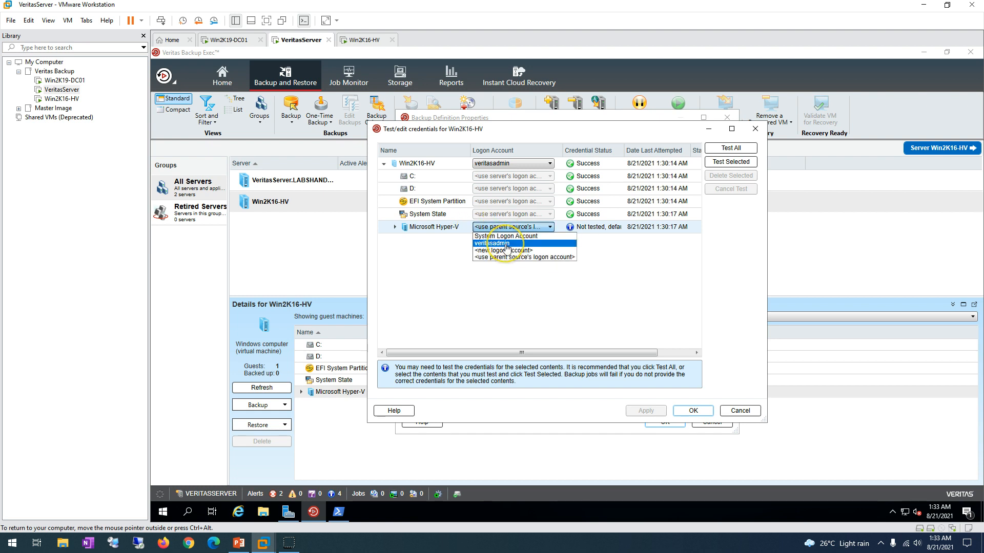
pyautogui.click(506, 244)
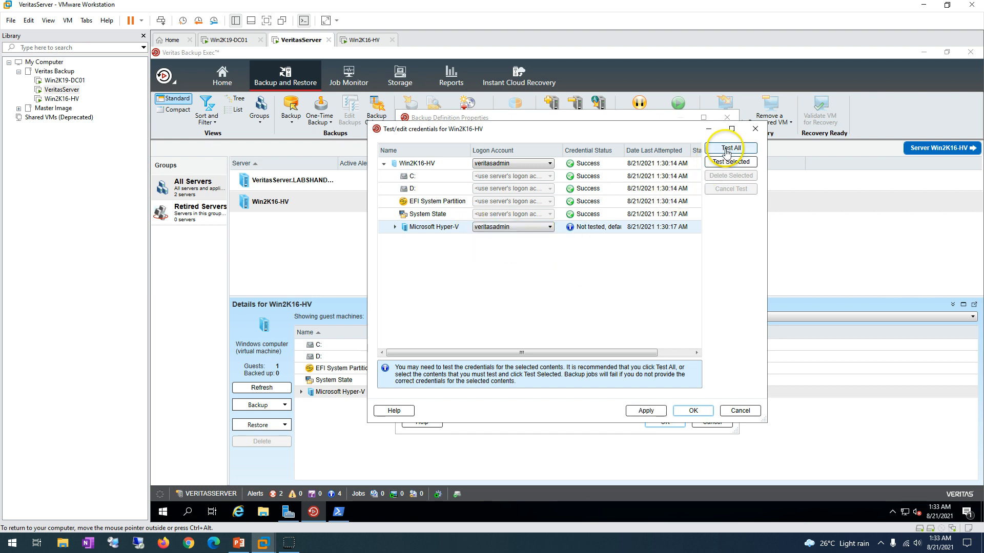
pyautogui.click(731, 147)
pyautogui.click(642, 314)
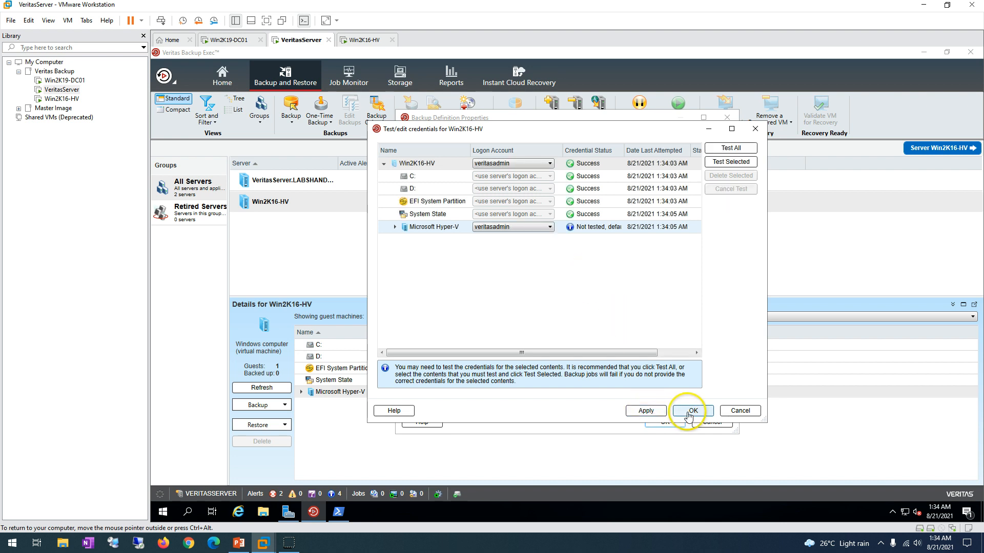
pyautogui.click(739, 412)
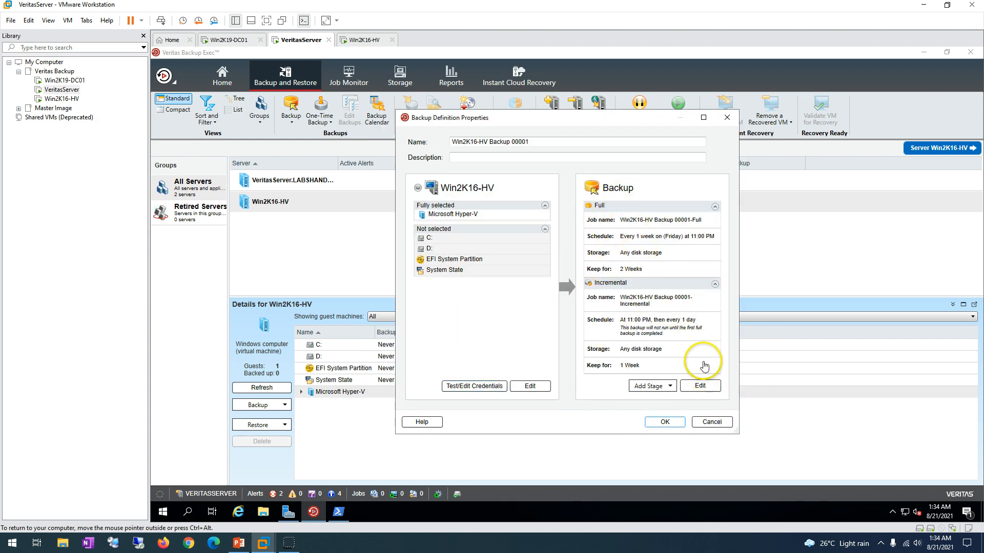
# Examine the backup definition overview and the stages that can be added to the backup
pyautogui.click(703, 119)
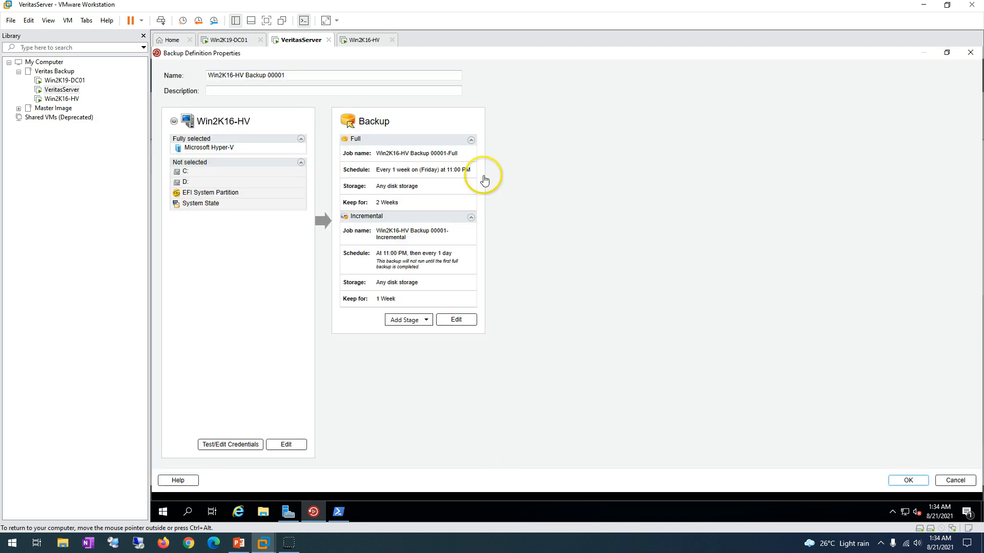
pyautogui.doubleClick(523, 50)
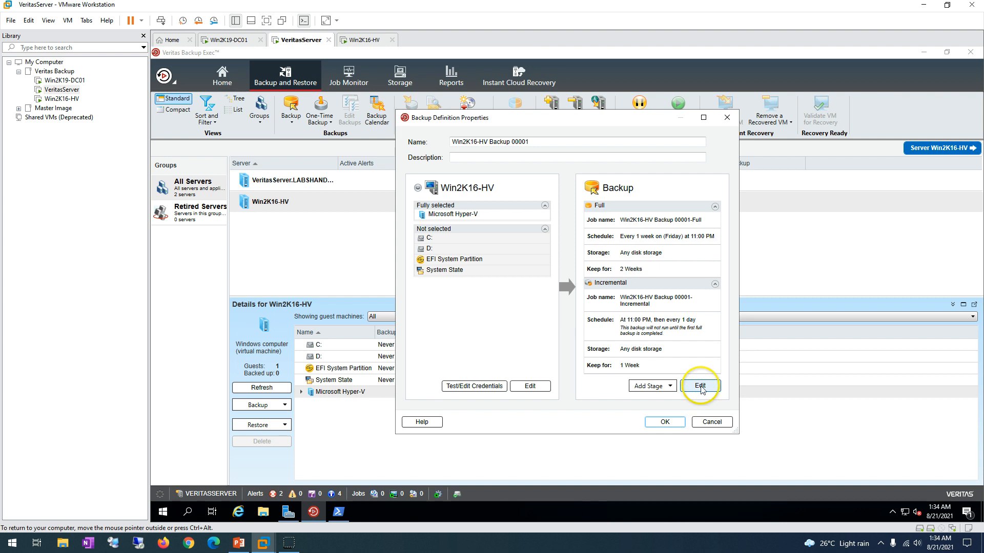
pyautogui.click(669, 387)
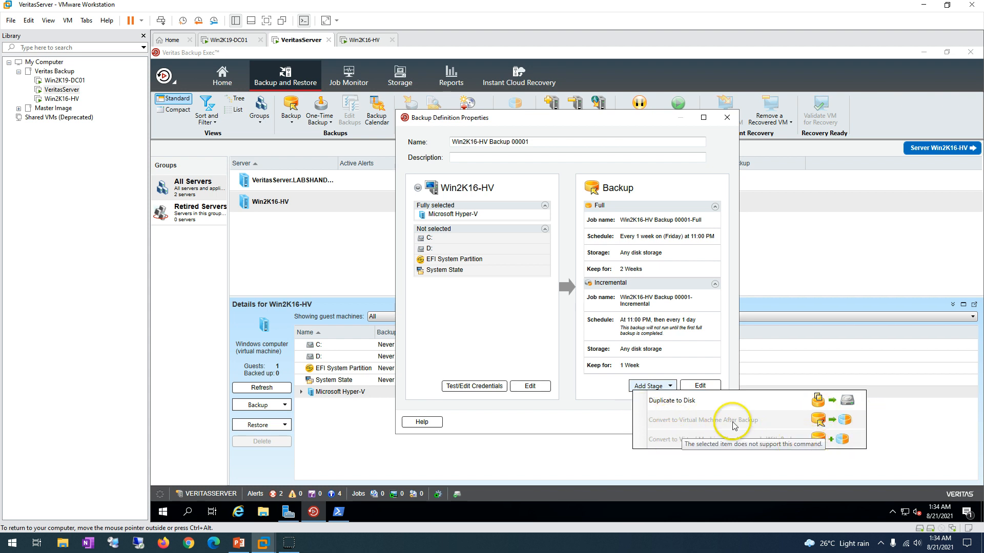
pyautogui.click(701, 390)
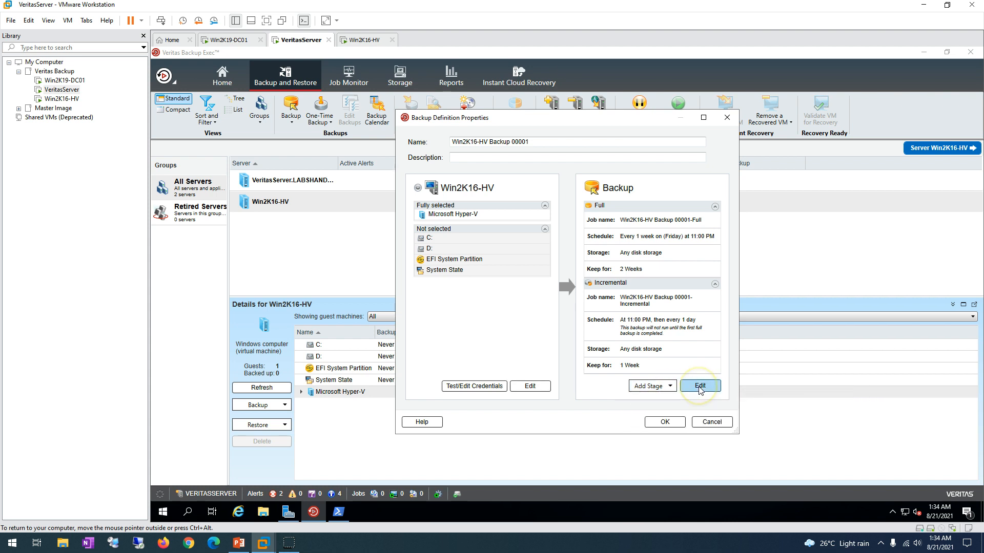
# Open the backup options for editing and set the weekly Friday full backup to start at 6:00 PM
pyautogui.click(700, 387)
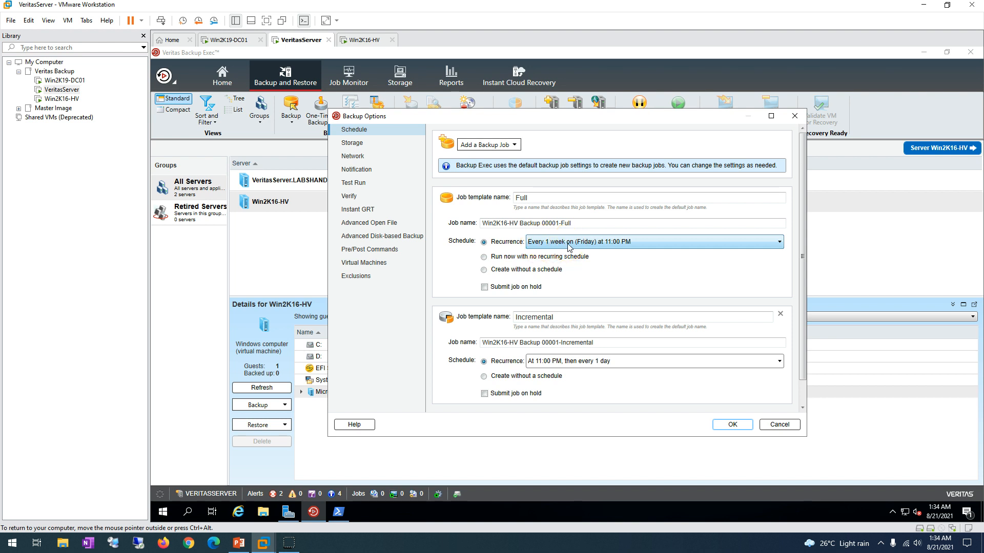
pyautogui.click(626, 251)
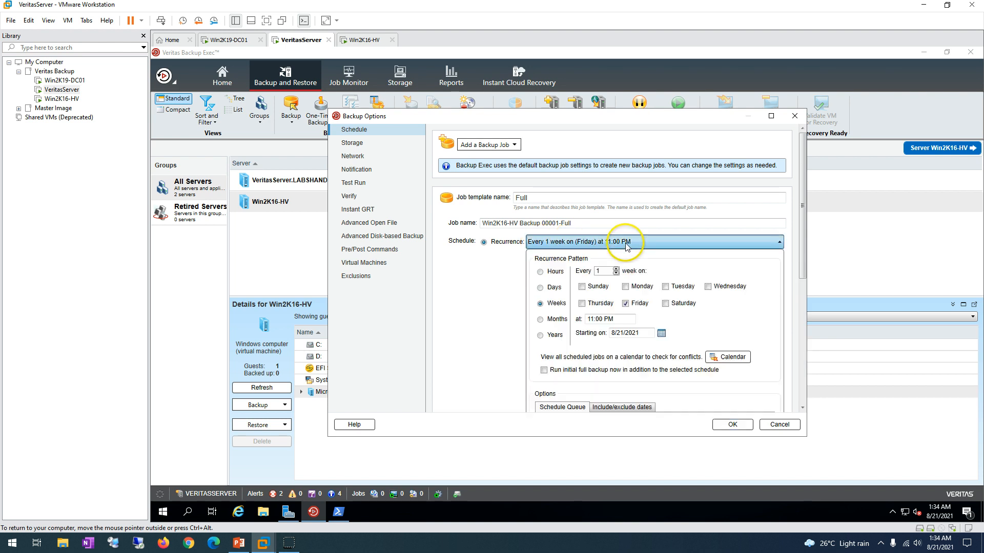
pyautogui.click(593, 319)
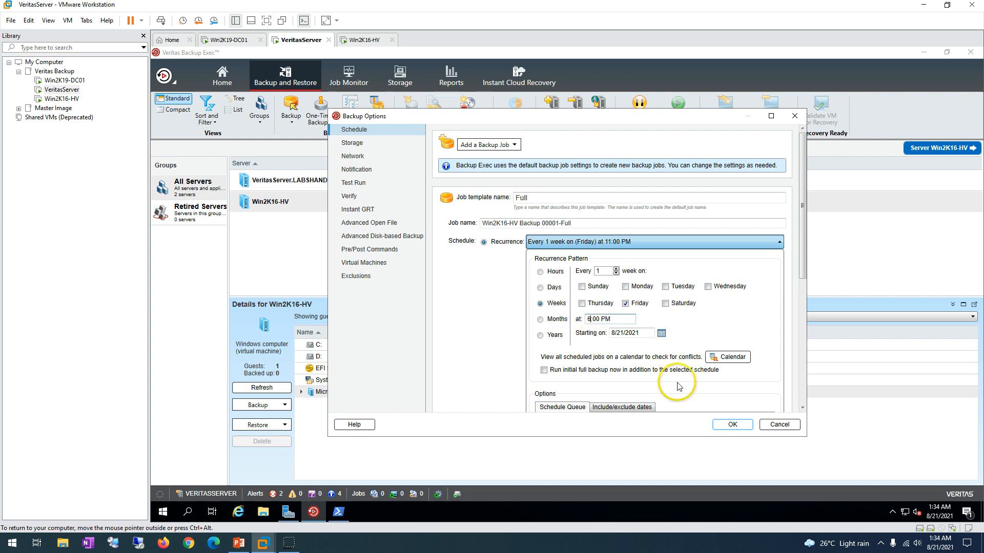
pyautogui.click(470, 355)
pyautogui.click(577, 247)
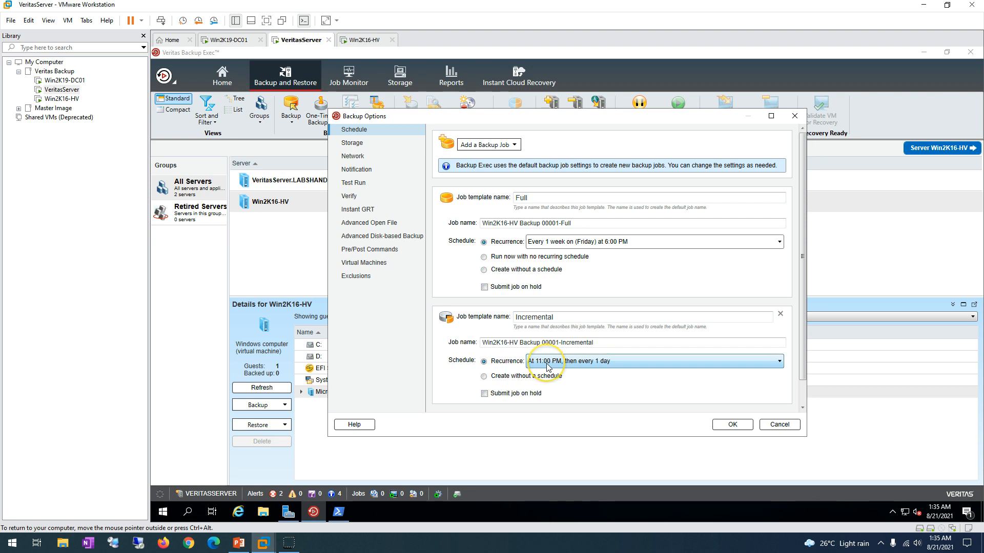
# Set the daily incremental backup to start at 6:00 PM, enlarging the options dialog to show both schedules
pyautogui.scroll(-2, 797, 359)
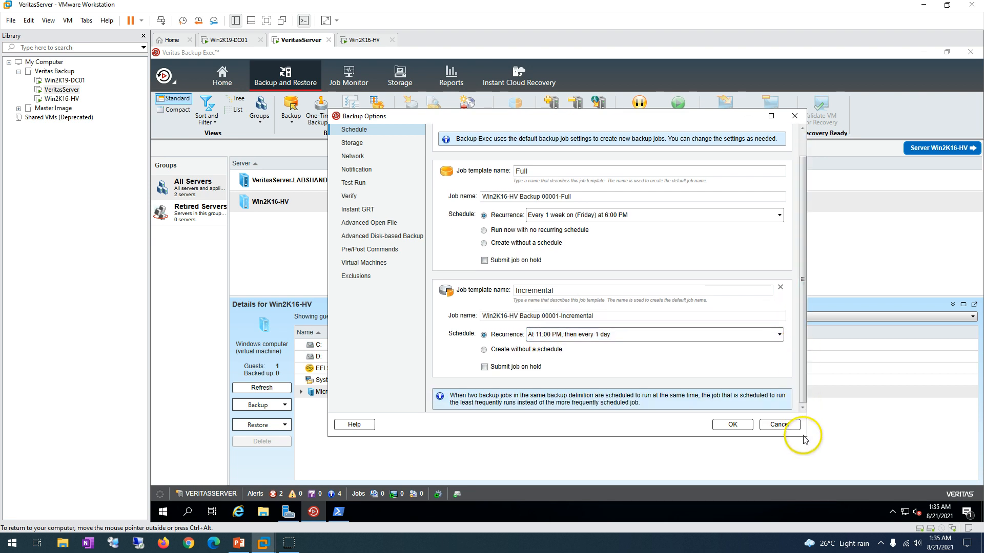
pyautogui.moveTo(808, 441); pyautogui.dragTo(835, 472)
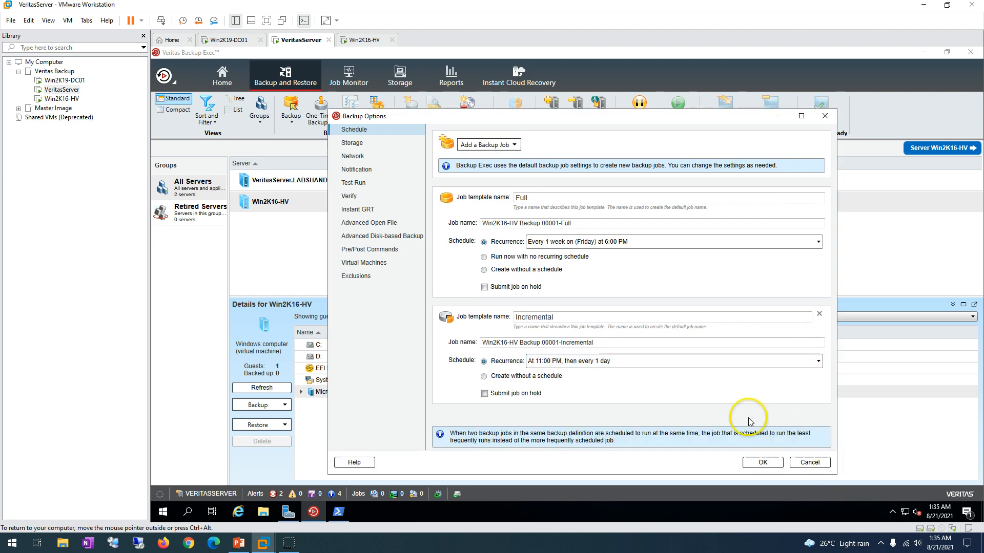
pyautogui.click(559, 361)
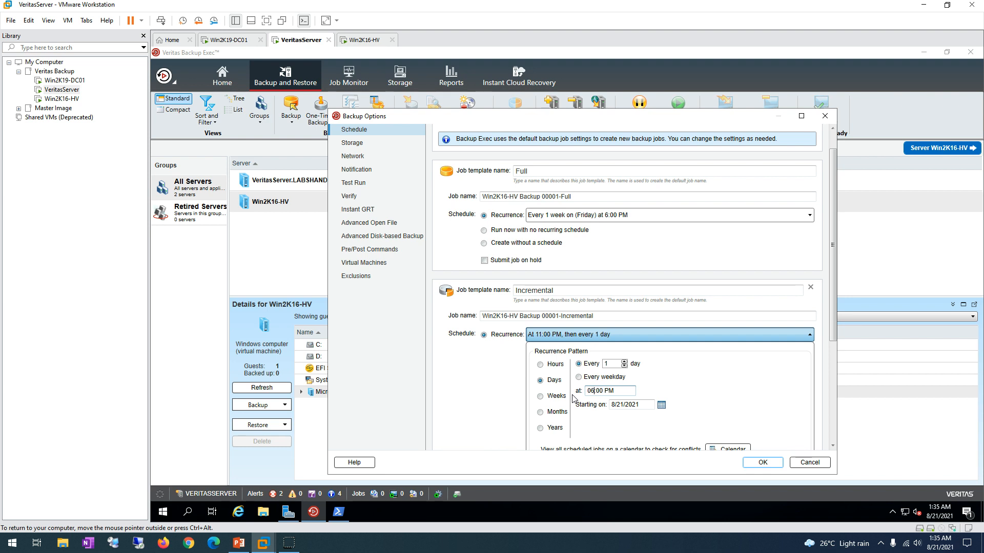
pyautogui.click(589, 334)
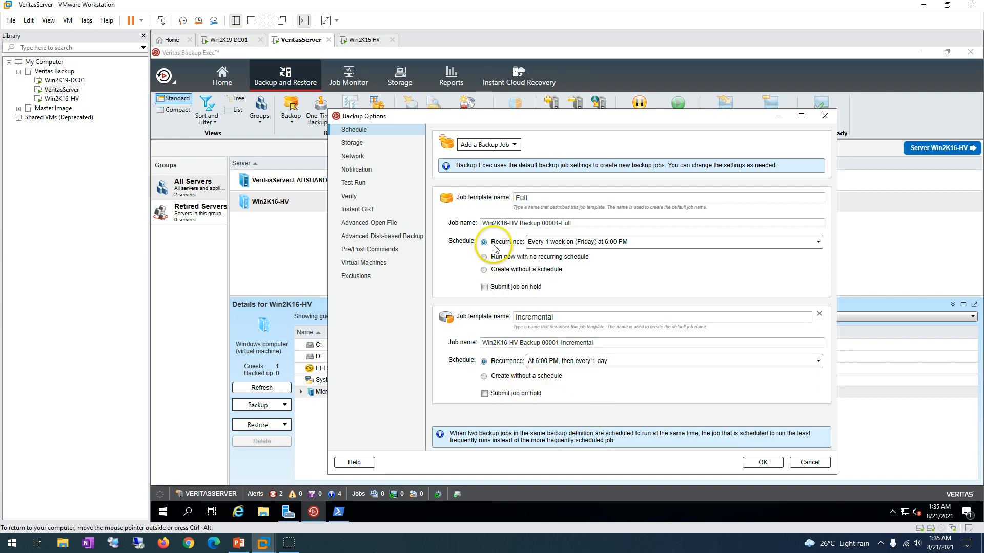
# In the storage options, set the full backup's storage to Veritas-Local-Disk
pyautogui.click(352, 143)
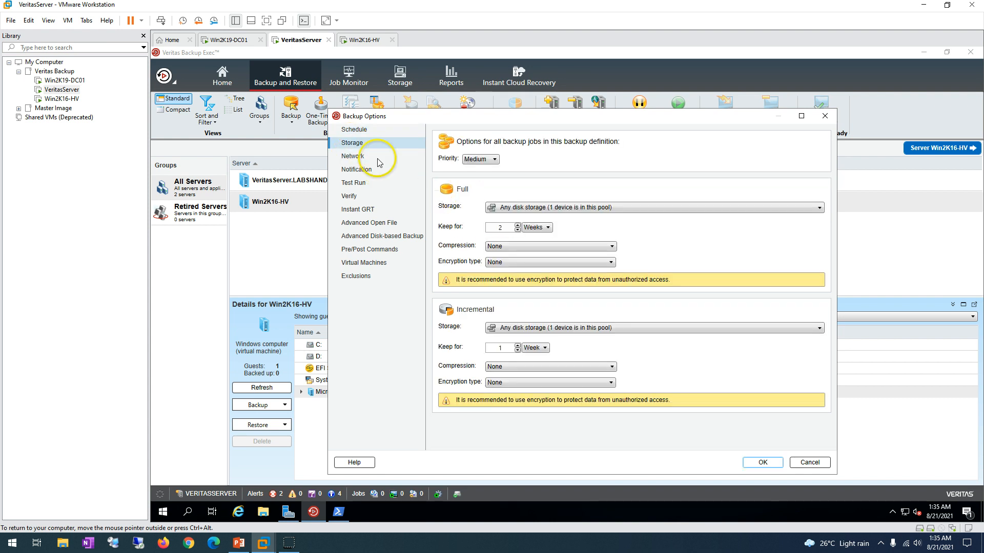
pyautogui.click(511, 209)
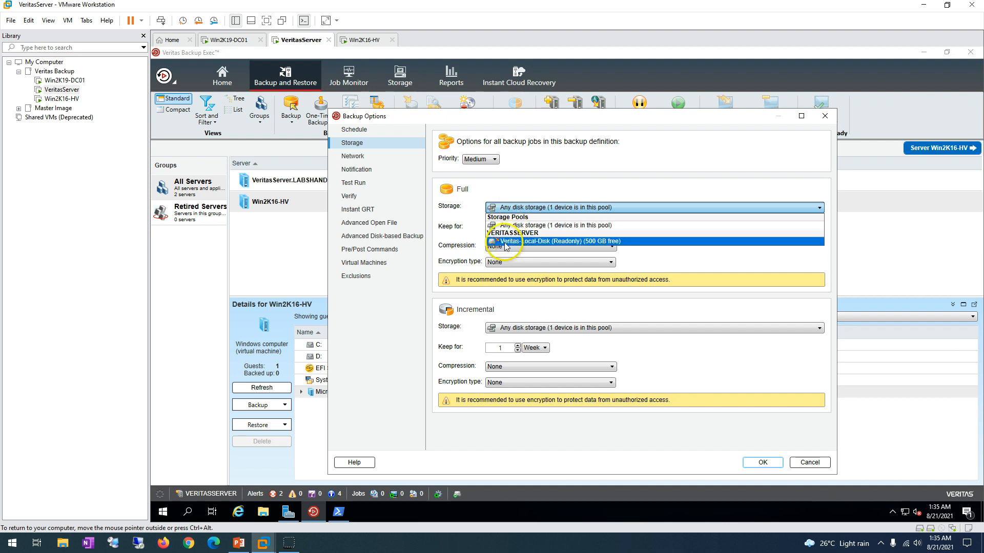
pyautogui.click(537, 242)
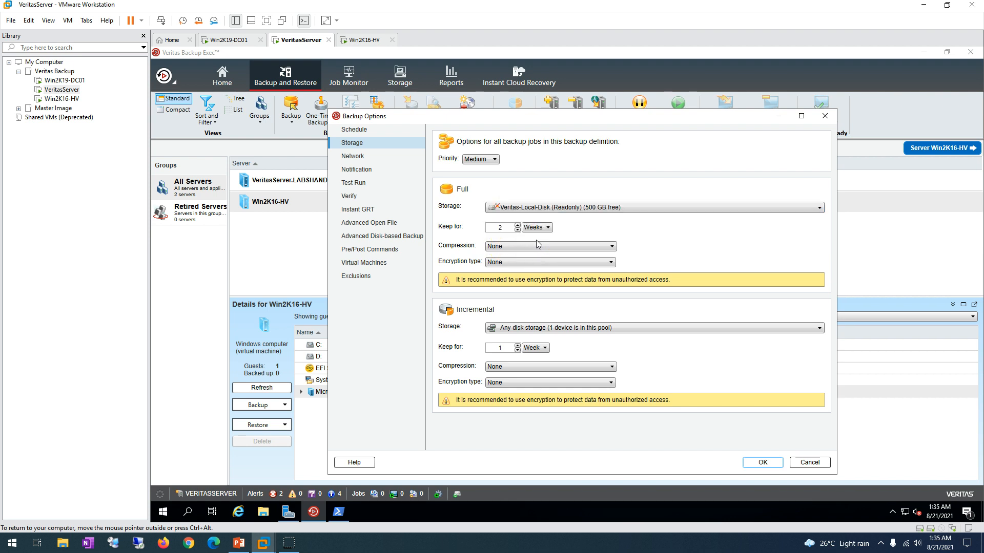
# Set the incremental backup's storage to Veritas-Local-Disk and the priority of all jobs in this backup definition to Highest
pyautogui.click(557, 329)
pyautogui.click(547, 362)
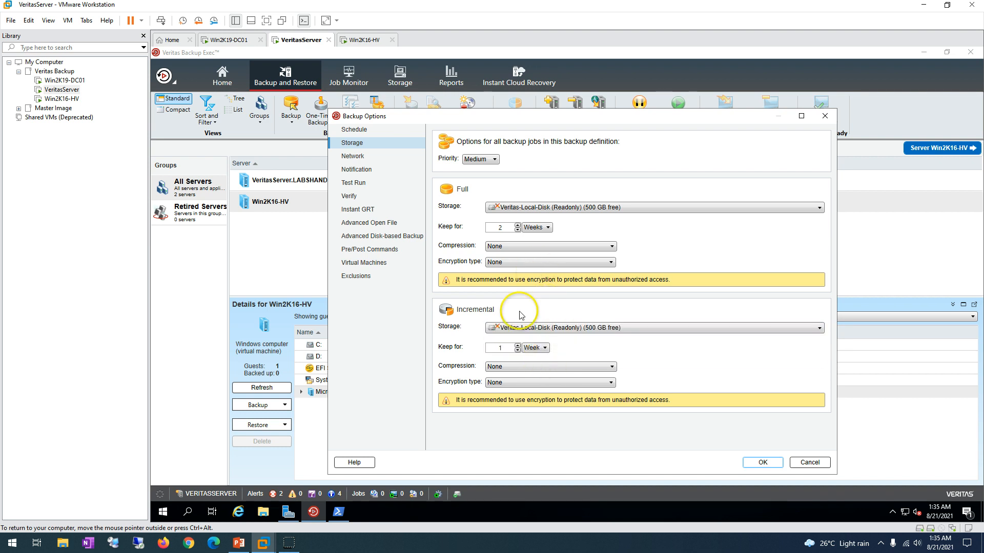
pyautogui.click(474, 159)
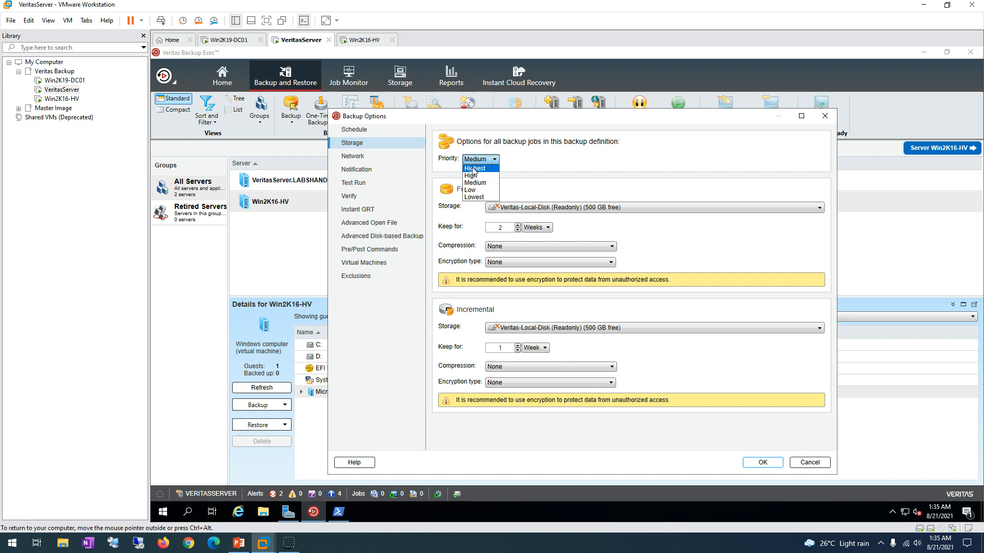
pyautogui.click(474, 169)
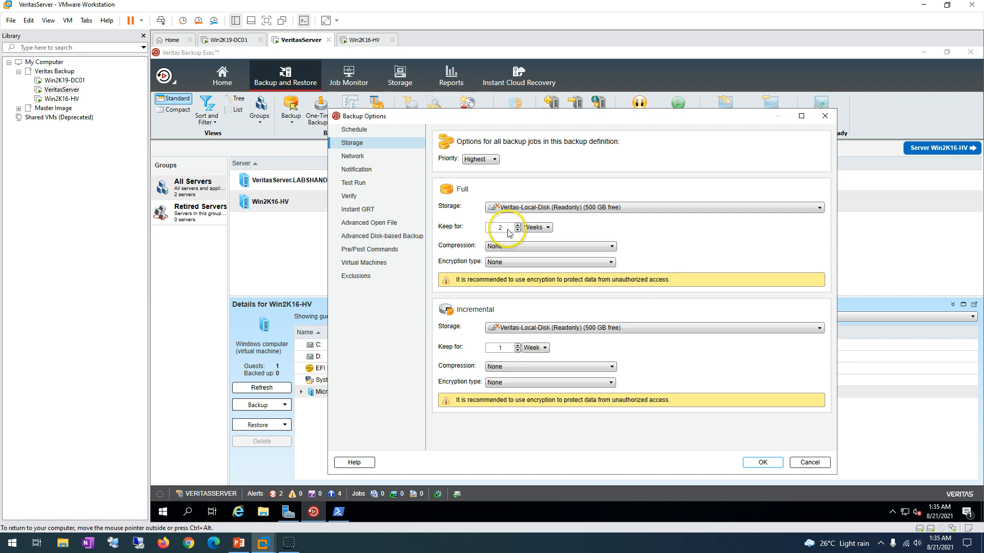
# Set the retention period to 4 weeks for the full backup and 1 week for the incremental backup
pyautogui.moveTo(505, 229); pyautogui.dragTo(483, 228)
pyautogui.click(508, 348)
pyautogui.moveTo(509, 350); pyautogui.dragTo(494, 349)
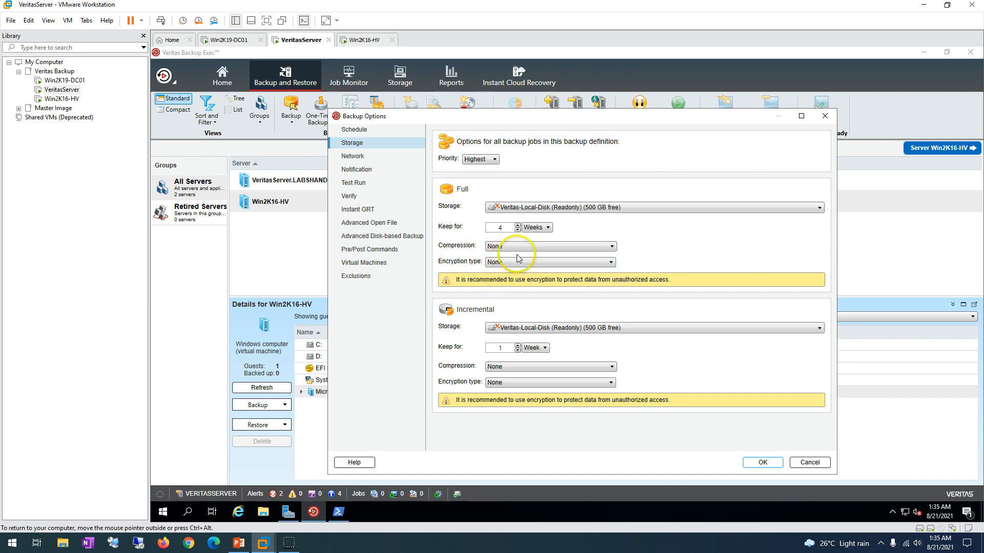
# Try Software compression and Software encryption for the full backup, and return both settings to None
pyautogui.click(532, 248)
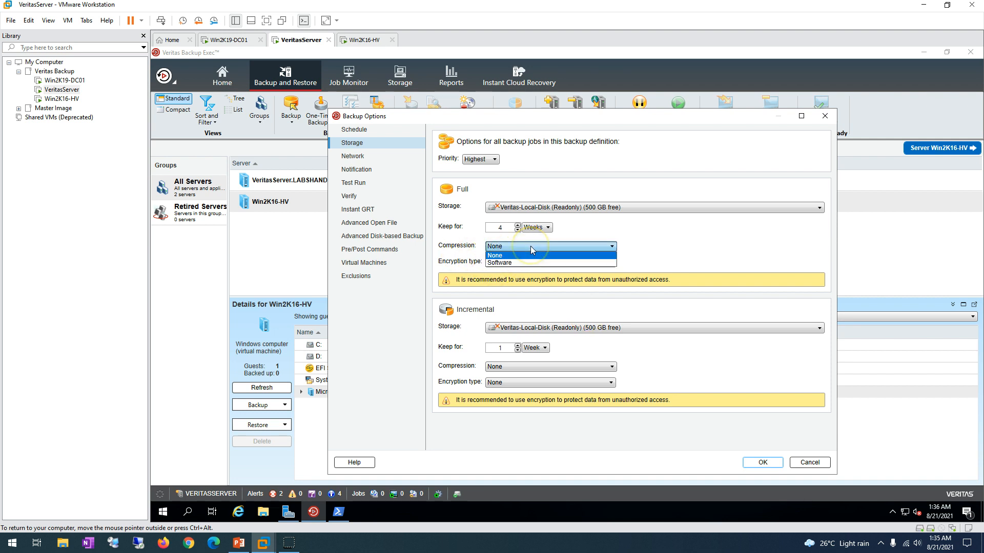
pyautogui.click(506, 263)
pyautogui.click(512, 266)
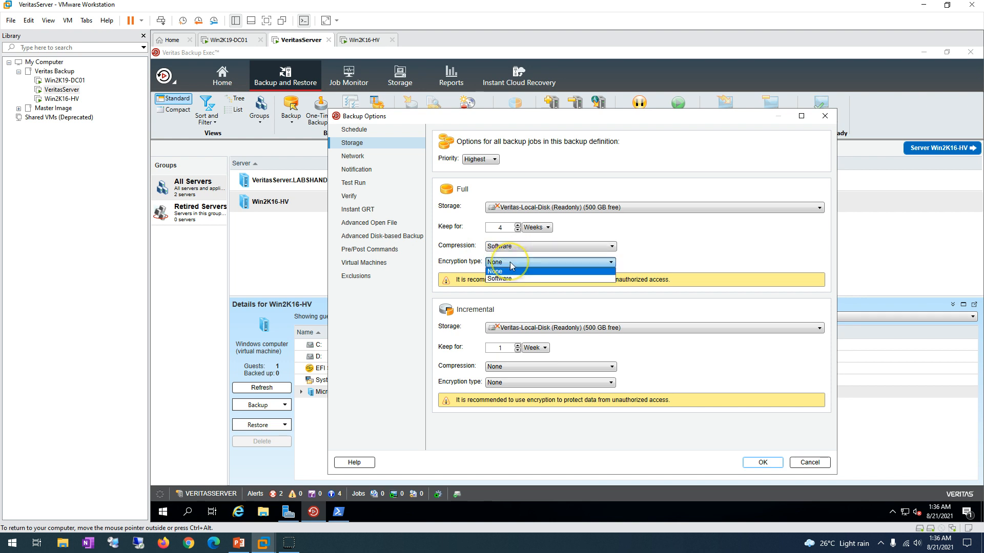
pyautogui.click(508, 279)
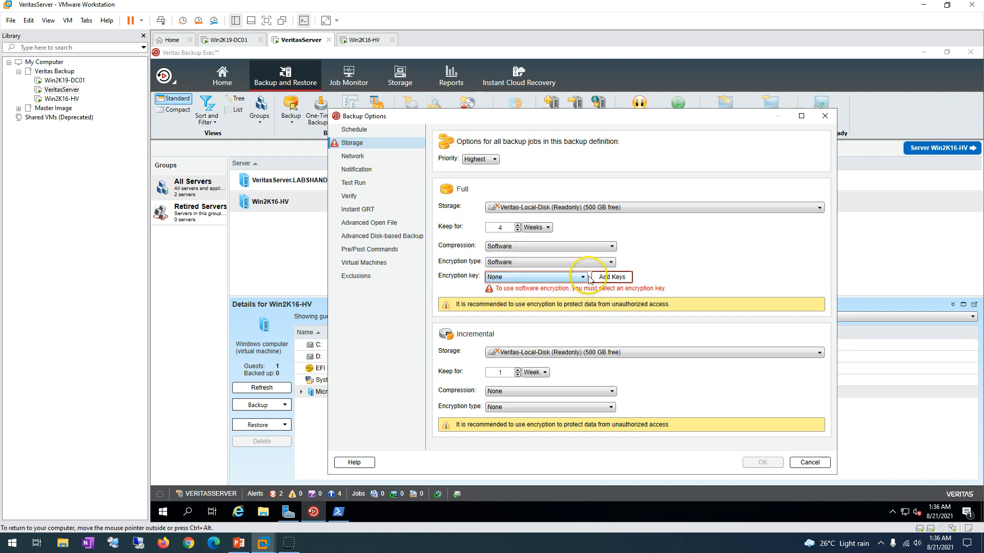
pyautogui.click(536, 263)
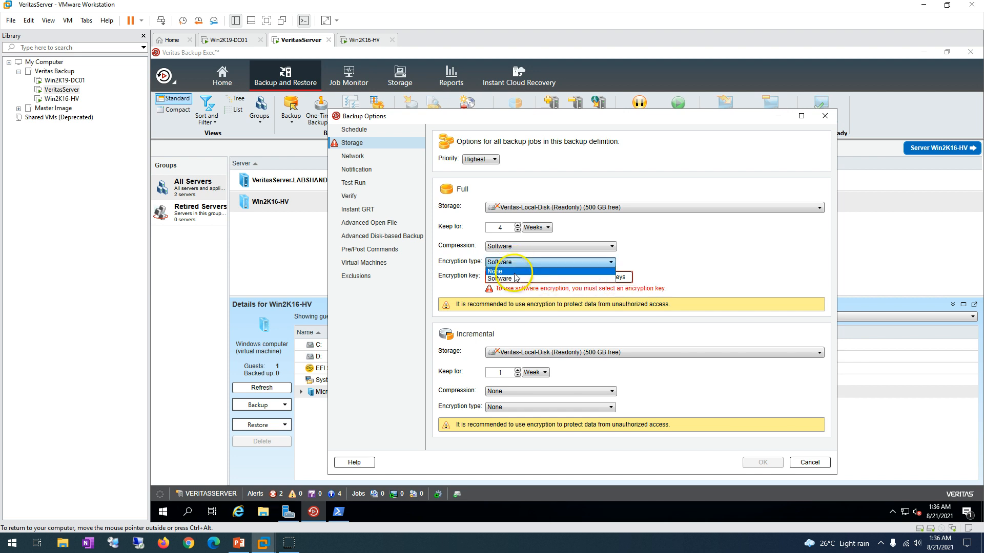
pyautogui.click(515, 272)
pyautogui.click(512, 247)
pyautogui.click(515, 255)
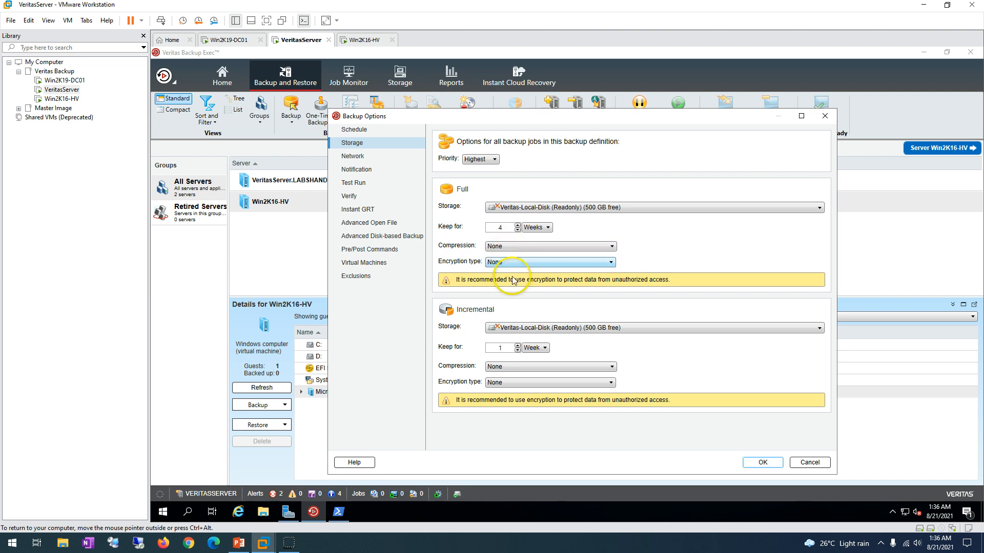
# In the network options, set the network interface to Ethernet0 with protocol IPv4 and subnet 192.168.0.0/24
pyautogui.click(356, 159)
pyautogui.click(524, 160)
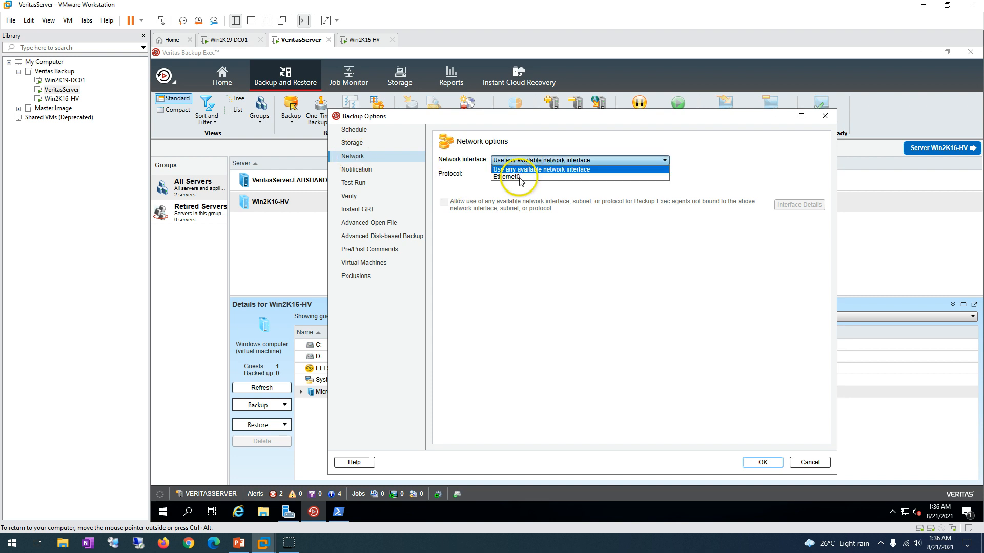
pyautogui.click(522, 176)
pyautogui.click(526, 180)
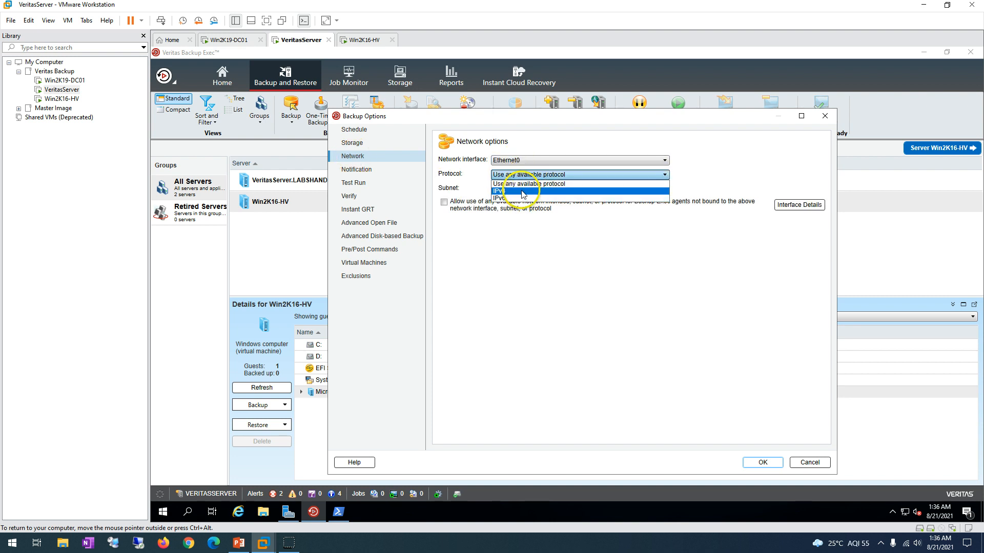
pyautogui.click(523, 193)
pyautogui.click(522, 189)
pyautogui.click(528, 203)
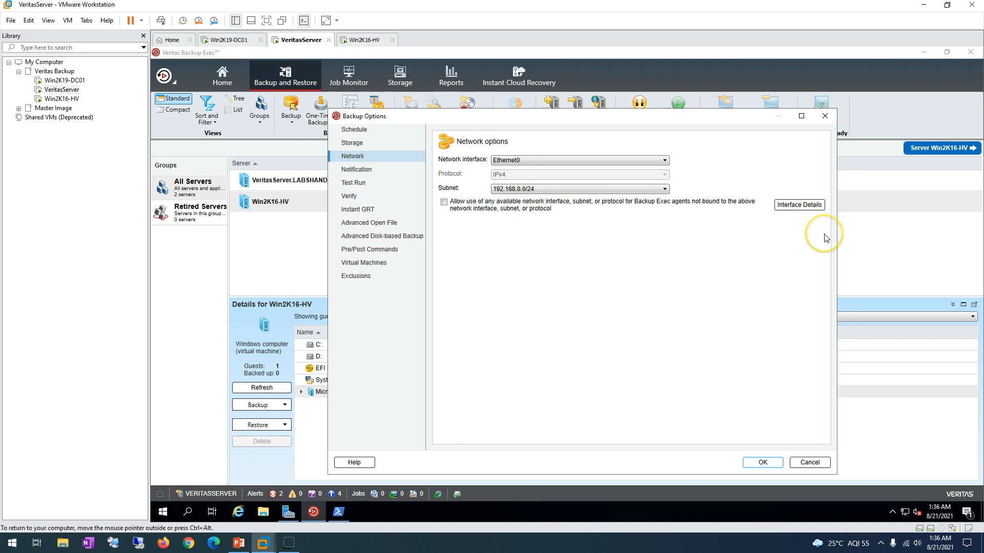
# Review the notification, test run and verification options of the backup, leaving the test run disabled
pyautogui.click(357, 170)
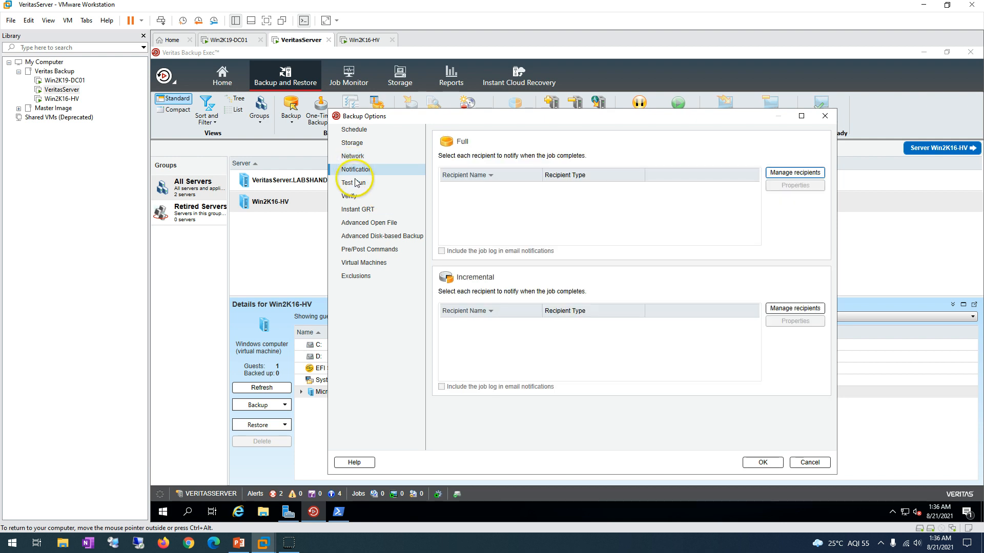
pyautogui.click(357, 155)
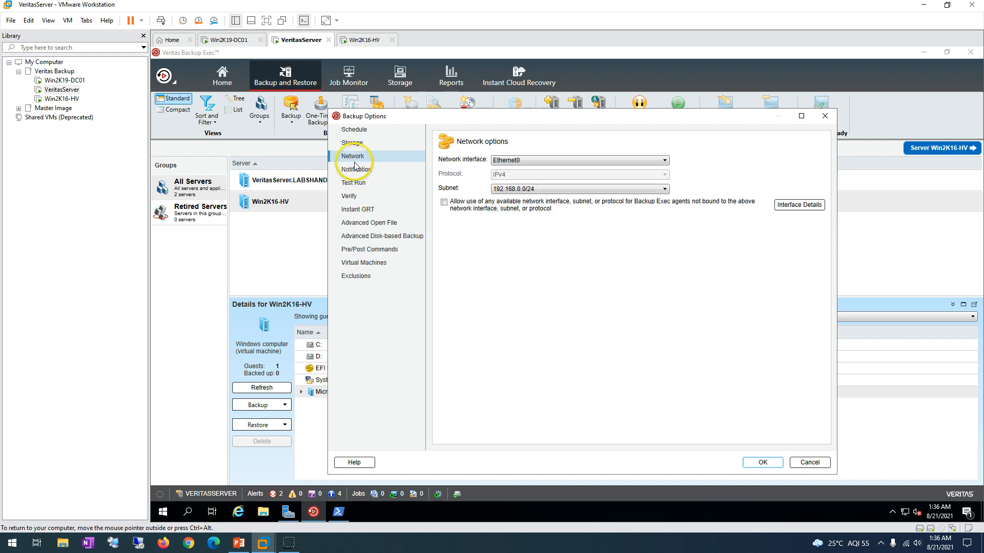
pyautogui.click(363, 181)
pyautogui.click(361, 173)
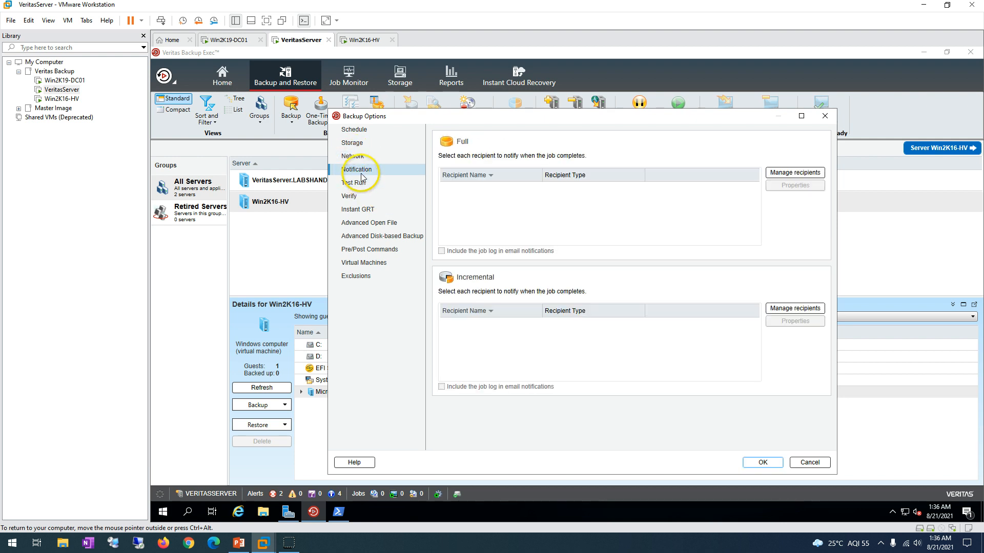
pyautogui.click(360, 183)
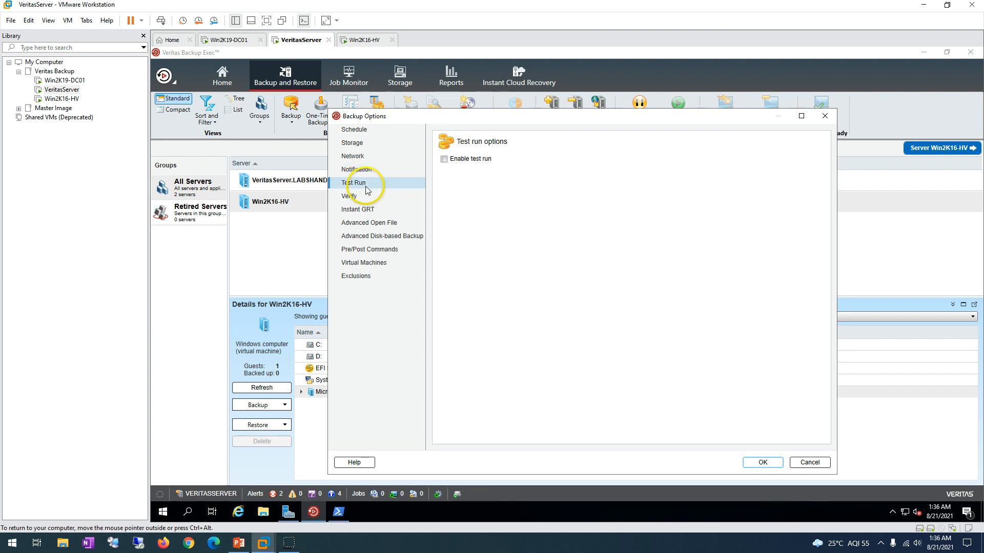
pyautogui.click(443, 159)
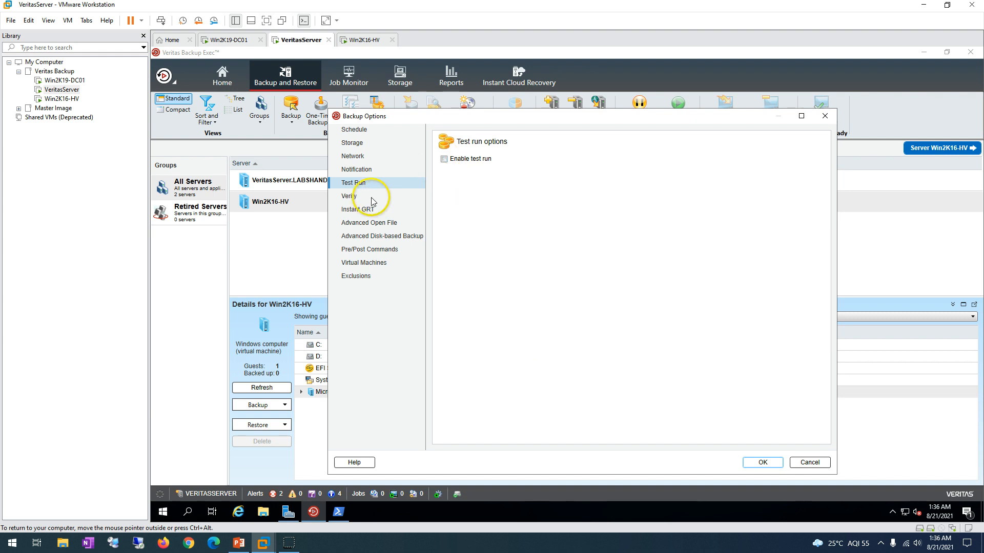
pyautogui.click(351, 196)
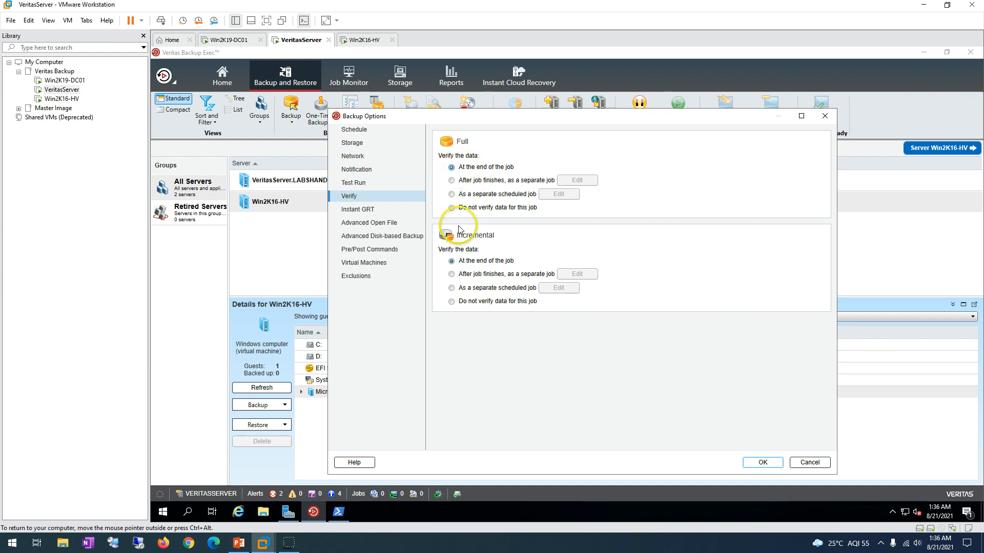
# Review the remaining backup options from Instant GRT and Advanced Open File through the full list of virtual machine settings
pyautogui.click(365, 210)
pyautogui.click(368, 224)
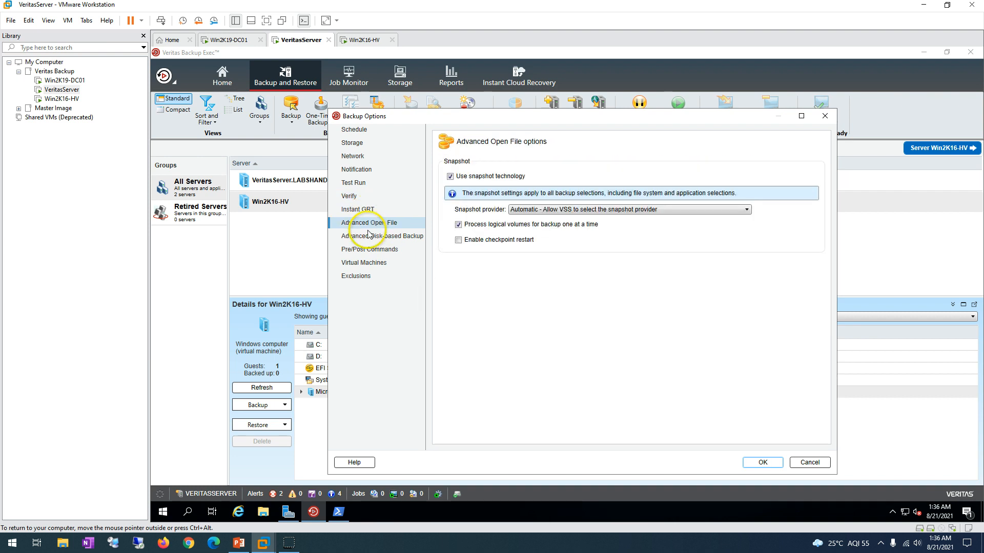
pyautogui.click(369, 237)
pyautogui.click(367, 251)
pyautogui.click(365, 262)
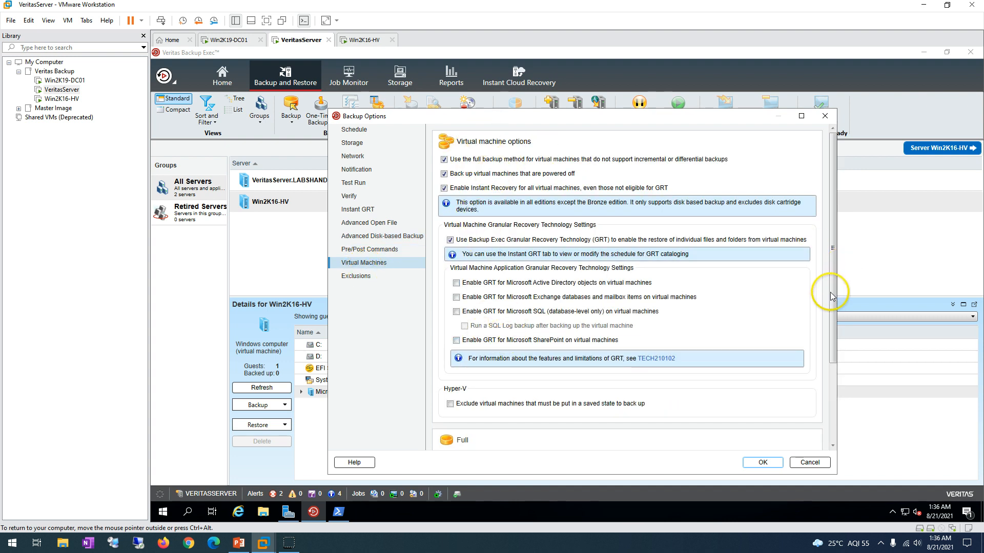
pyautogui.moveTo(831, 296); pyautogui.dragTo(828, 388)
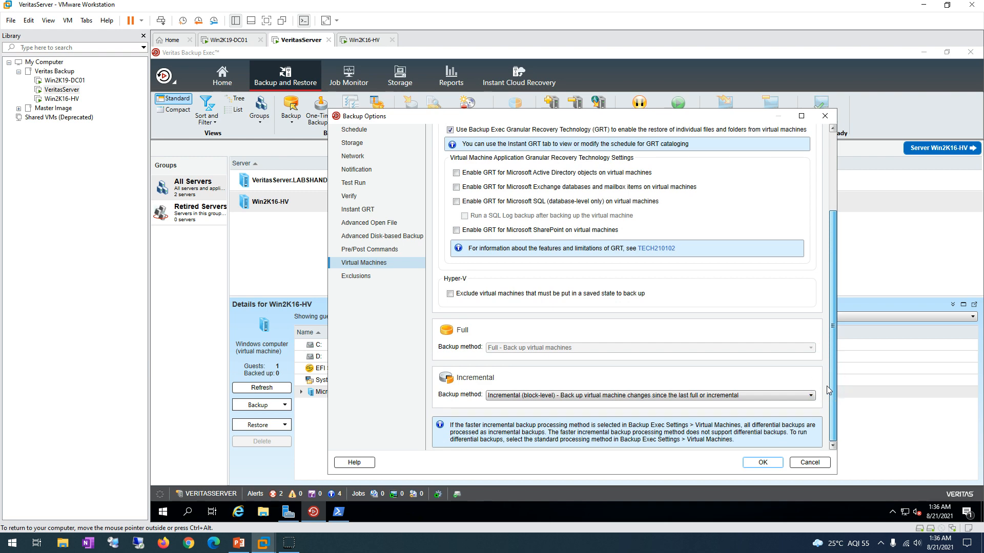
pyautogui.moveTo(823, 340); pyautogui.dragTo(824, 226)
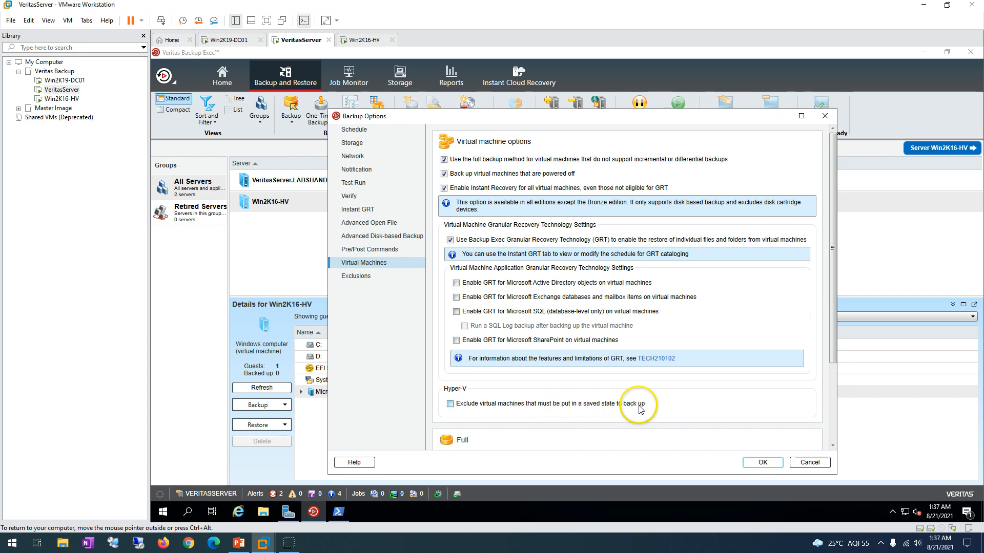
pyautogui.moveTo(833, 336); pyautogui.dragTo(832, 287)
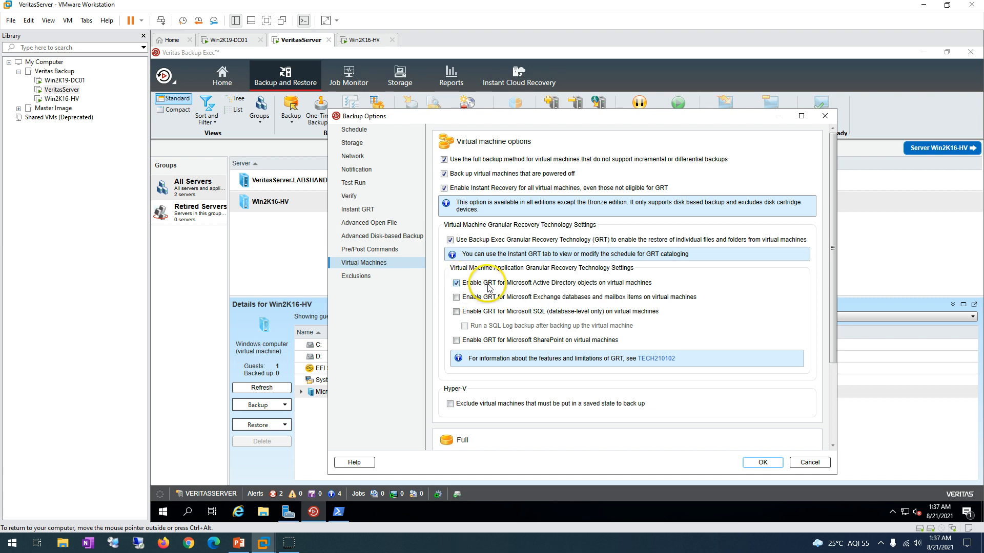
# Try enabling GRT for Active Directory, Exchange and SQL on virtual machines, and clear these selections again
pyautogui.click(456, 285)
pyautogui.click(456, 298)
pyautogui.click(456, 312)
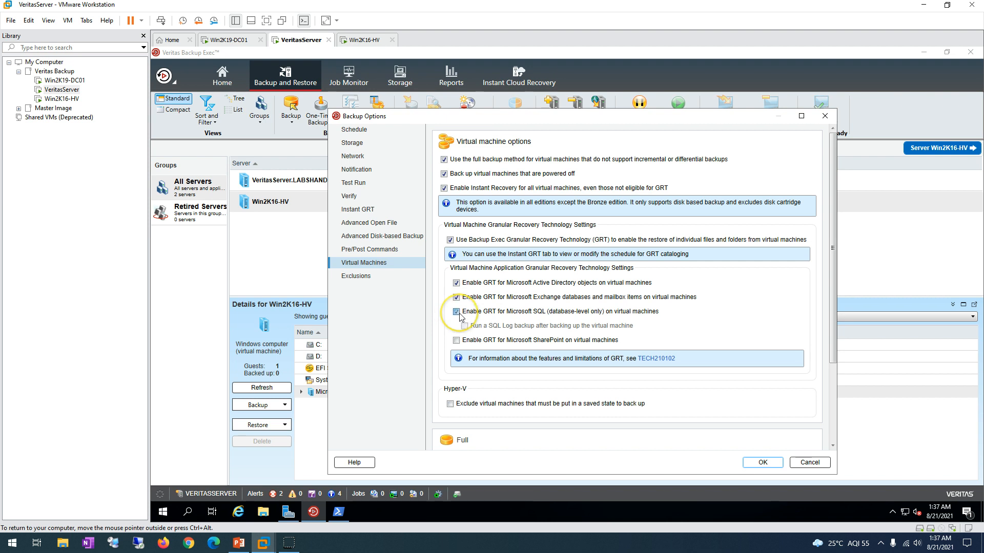
pyautogui.click(458, 312)
pyautogui.click(458, 298)
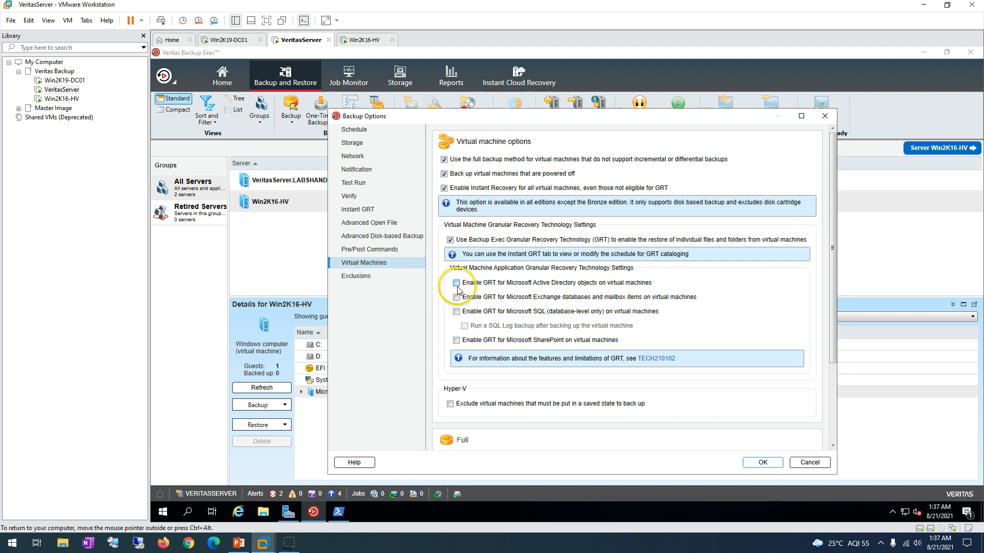
# Check the exclusions, accept the backup options and save the Win2K16-HV backup definition
pyautogui.click(358, 276)
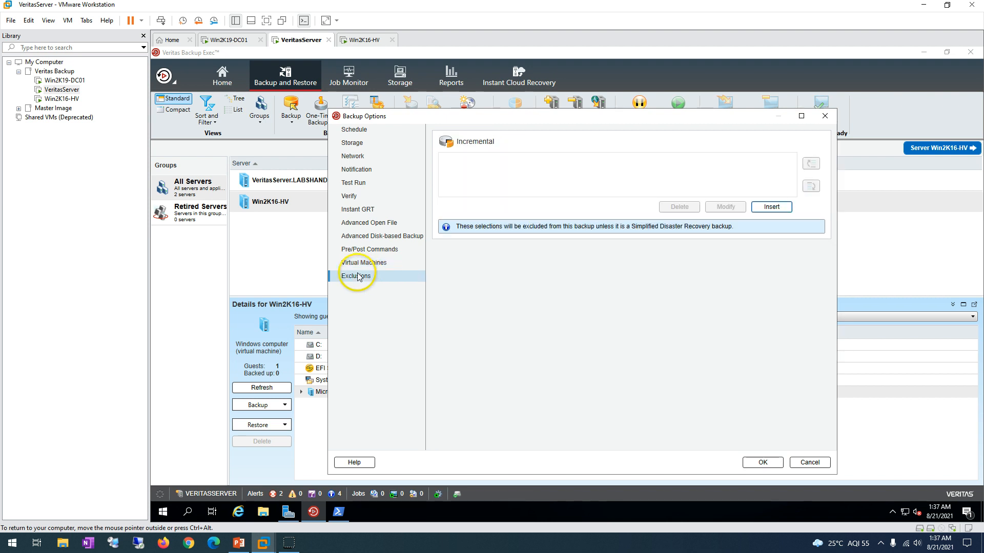
pyautogui.click(764, 463)
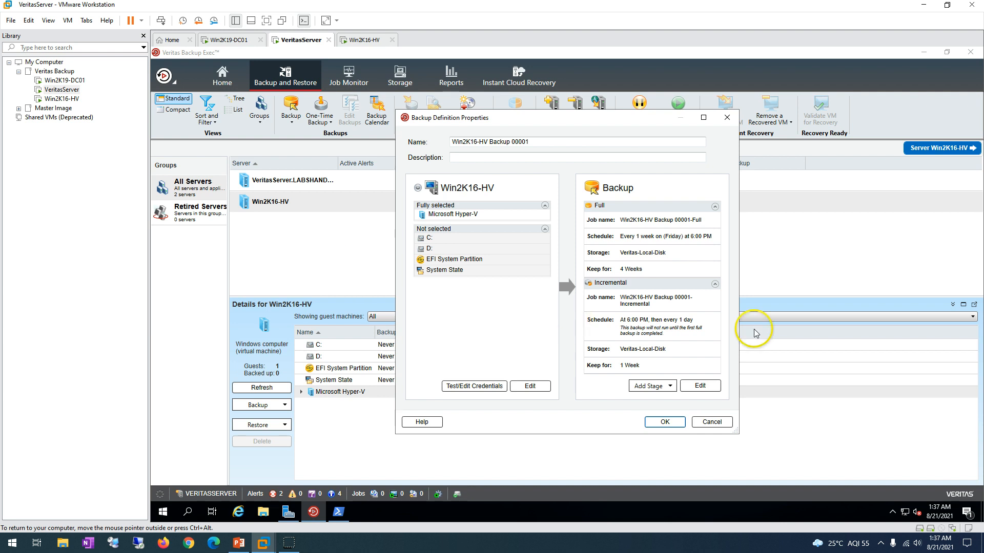
pyautogui.click(666, 422)
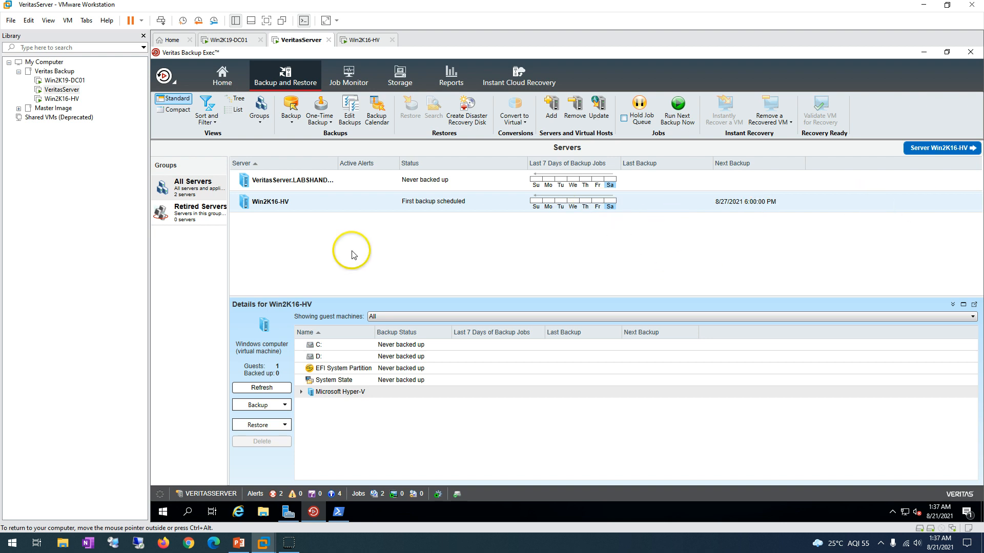
# Examine the full and incremental jobs of the Win2K16-HV backup in the job monitor, widening the state and schedule columns
pyautogui.click(345, 84)
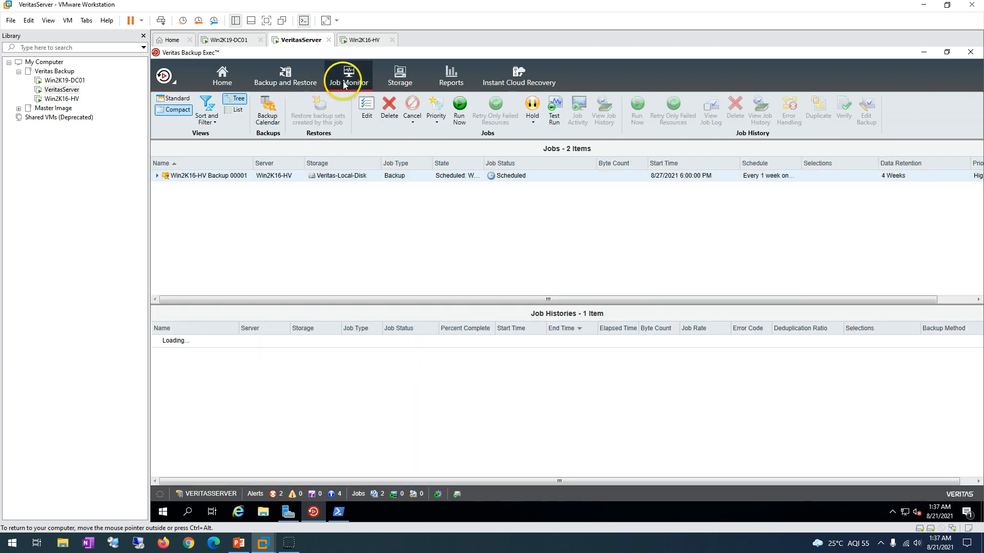
pyautogui.click(158, 176)
pyautogui.moveTo(433, 164); pyautogui.dragTo(462, 164)
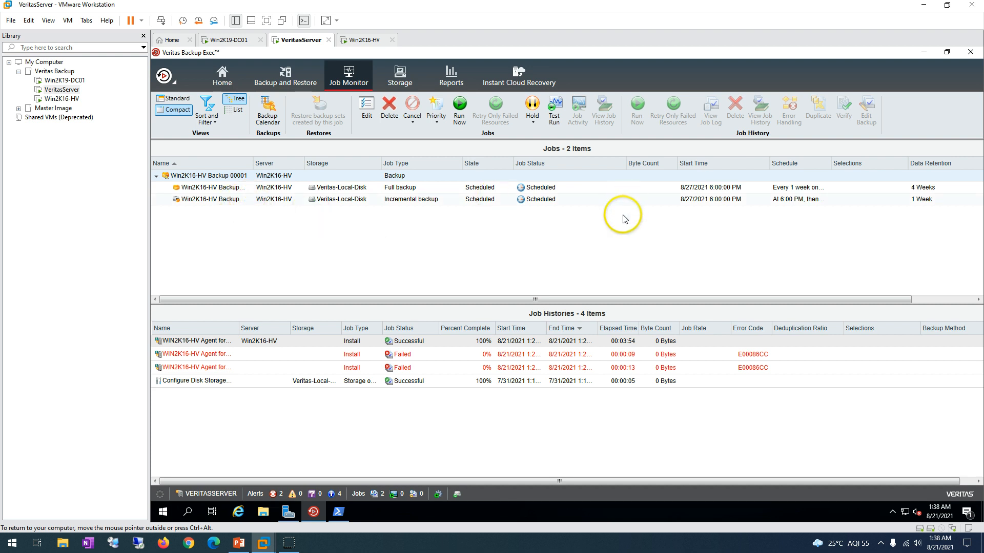
pyautogui.click(817, 200)
pyautogui.moveTo(831, 163); pyautogui.dragTo(841, 162)
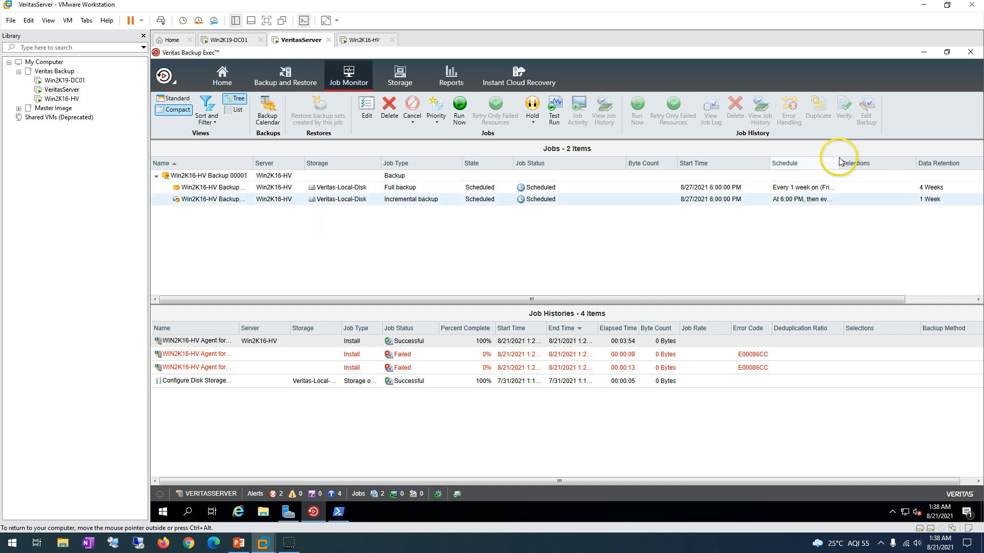
# Run the Win2K16-HV full backup immediately, confirm the job start and widen the job status column to read its status
pyautogui.click(232, 176)
pyautogui.rightClick(232, 177)
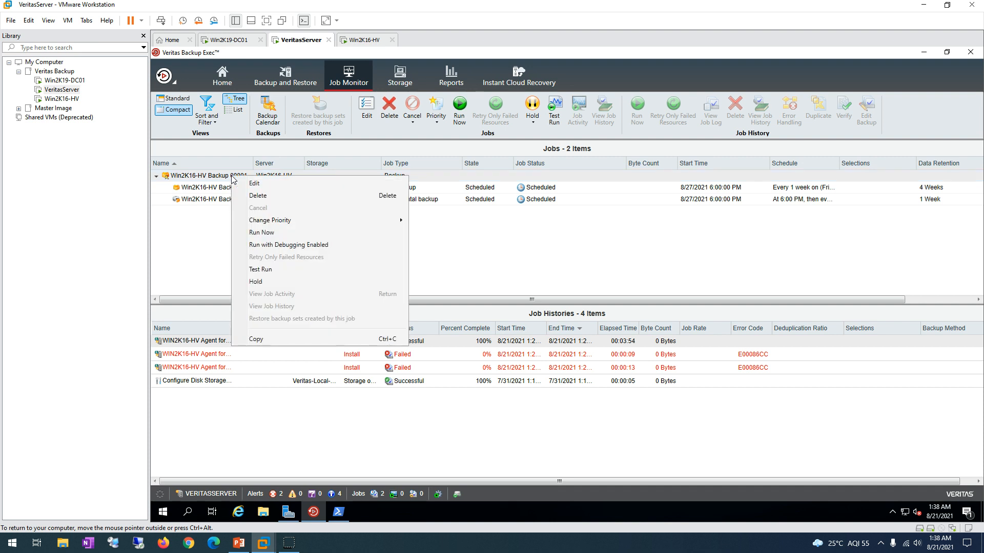
pyautogui.click(272, 234)
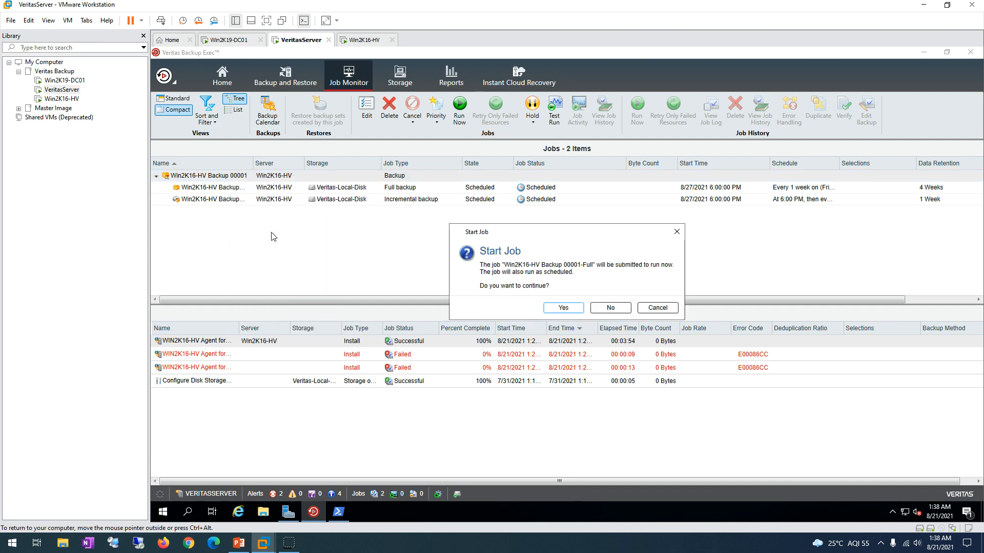
pyautogui.click(574, 307)
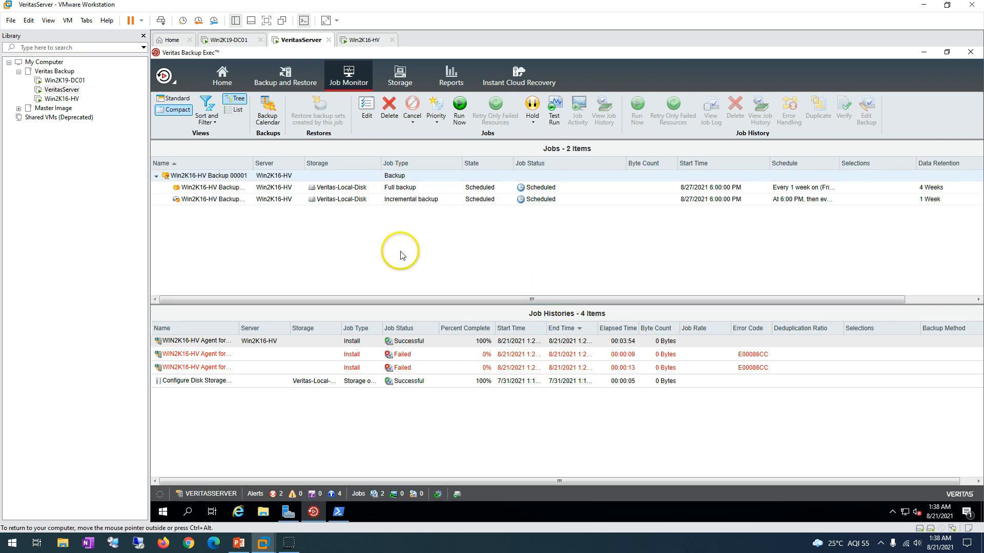
pyautogui.moveTo(626, 164); pyautogui.dragTo(695, 164)
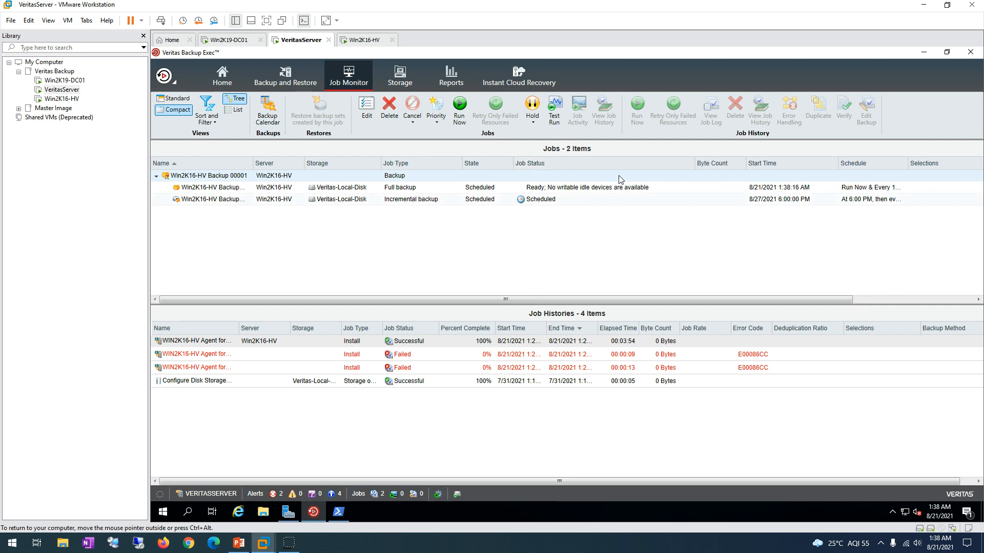
# Check the state and job status of the Win2K16-HV full and incremental backup jobs in the job monitor
pyautogui.click(393, 191)
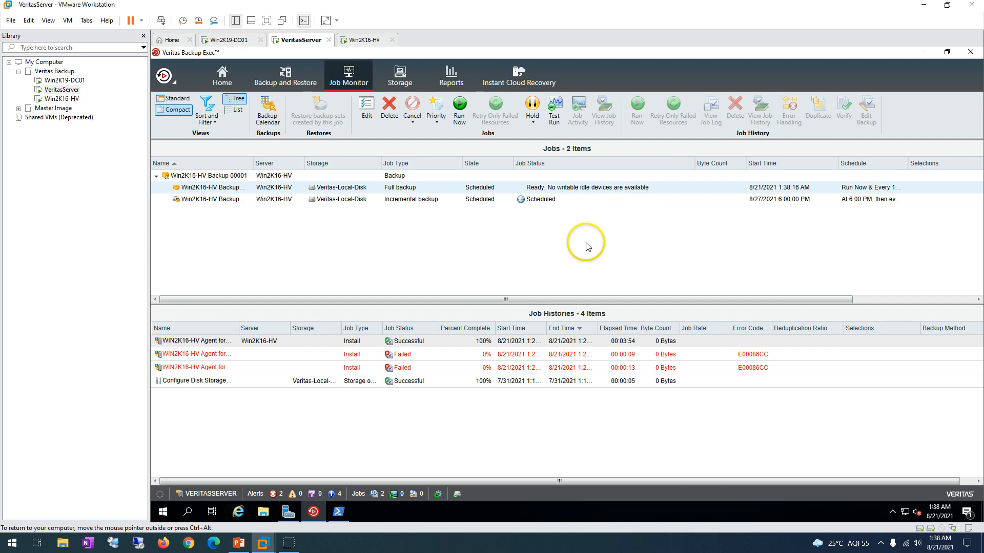
pyautogui.click(536, 204)
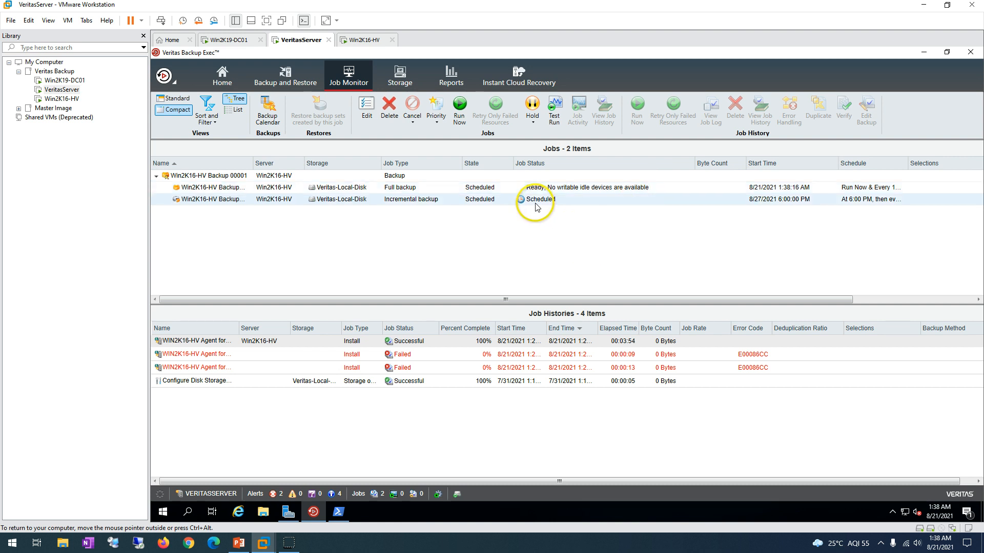
pyautogui.click(479, 189)
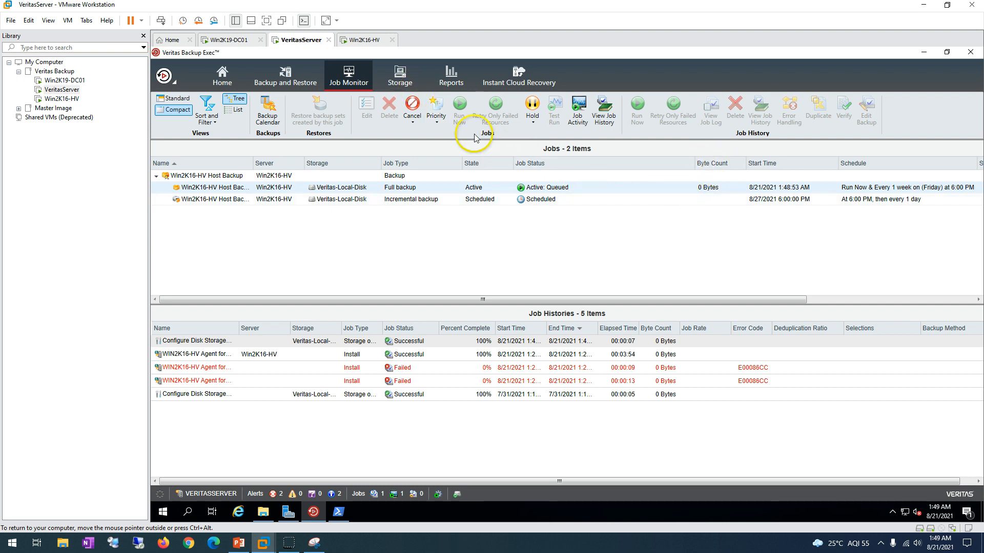
# Examine the jobs and job history stored under the Veritas-Local-Disk storage details
pyautogui.click(450, 77)
pyautogui.click(402, 78)
pyautogui.doubleClick(308, 180)
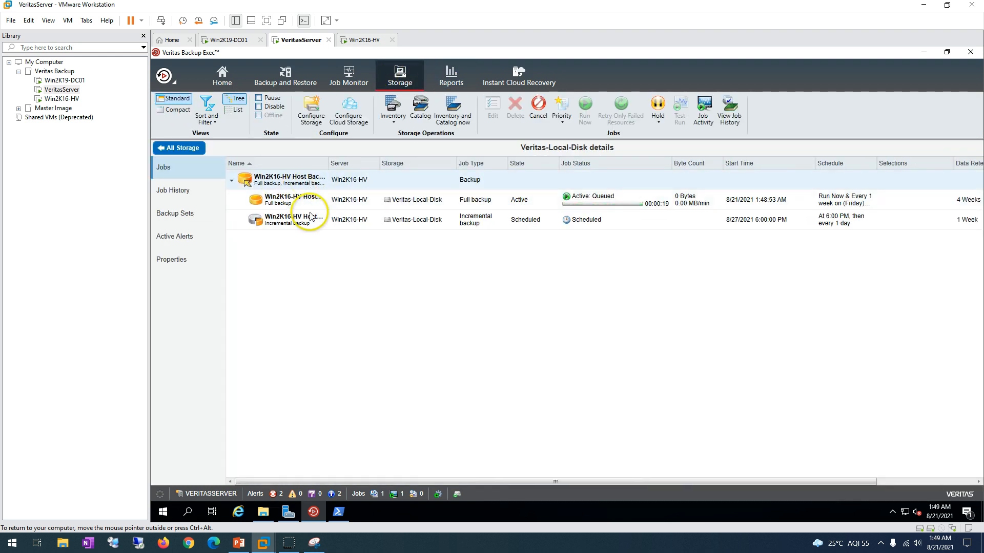
pyautogui.click(636, 201)
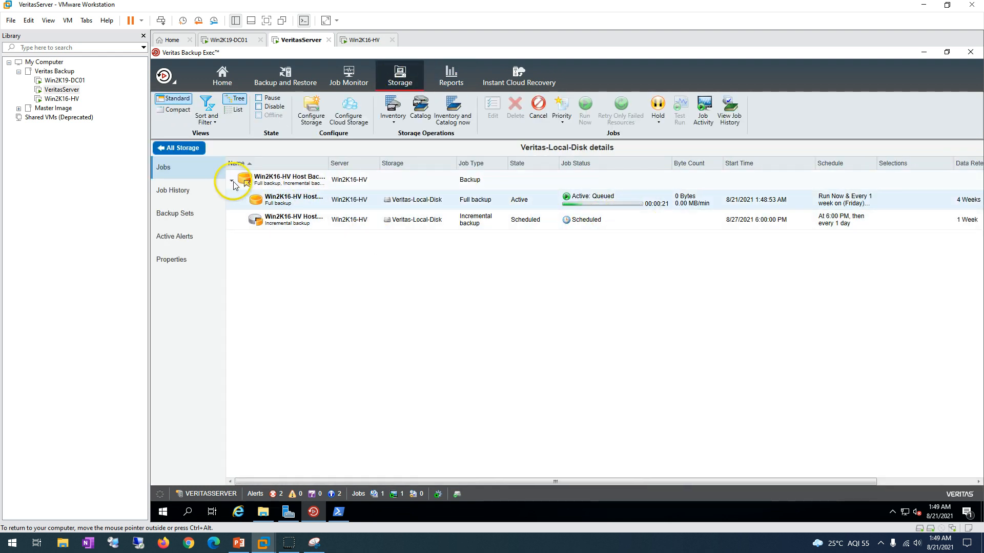
pyautogui.click(178, 148)
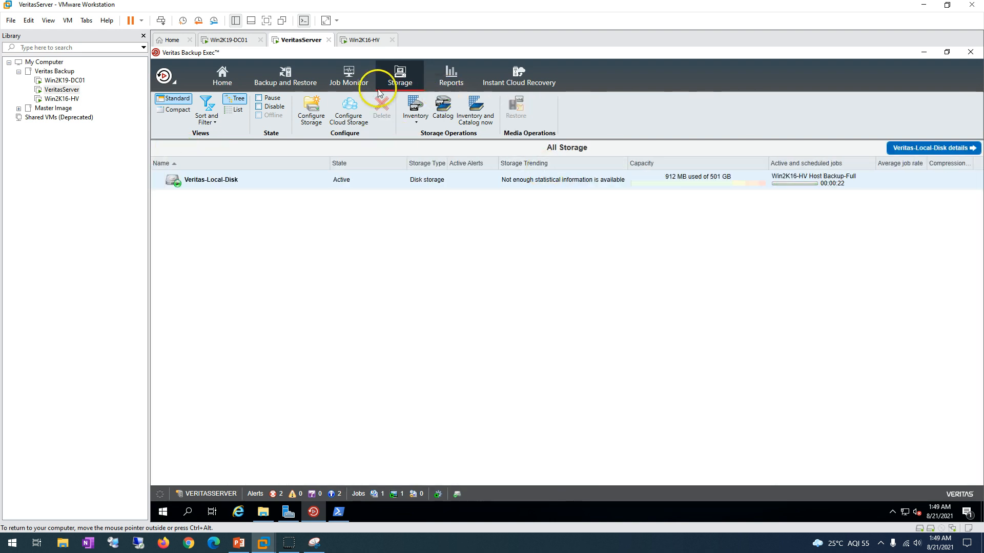
pyautogui.doubleClick(262, 184)
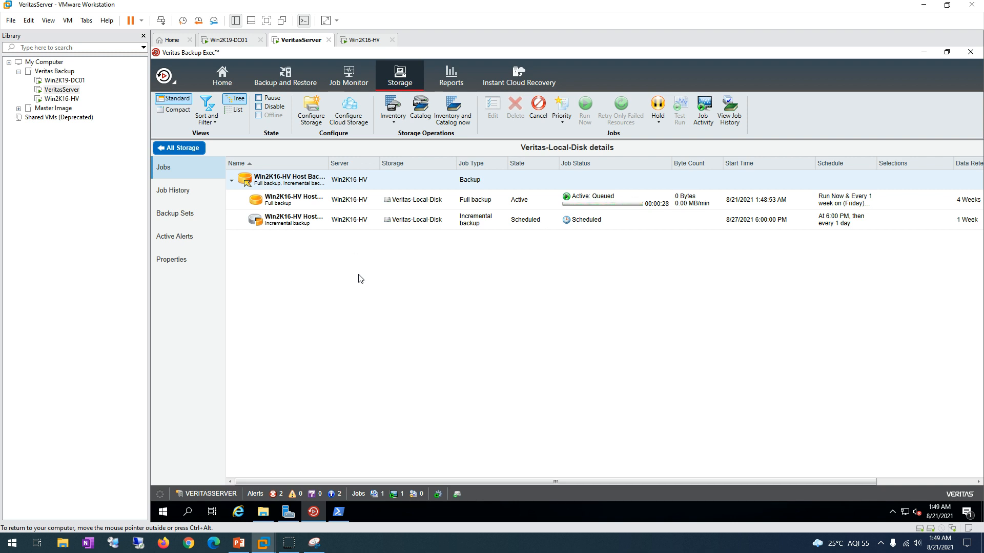
pyautogui.click(172, 192)
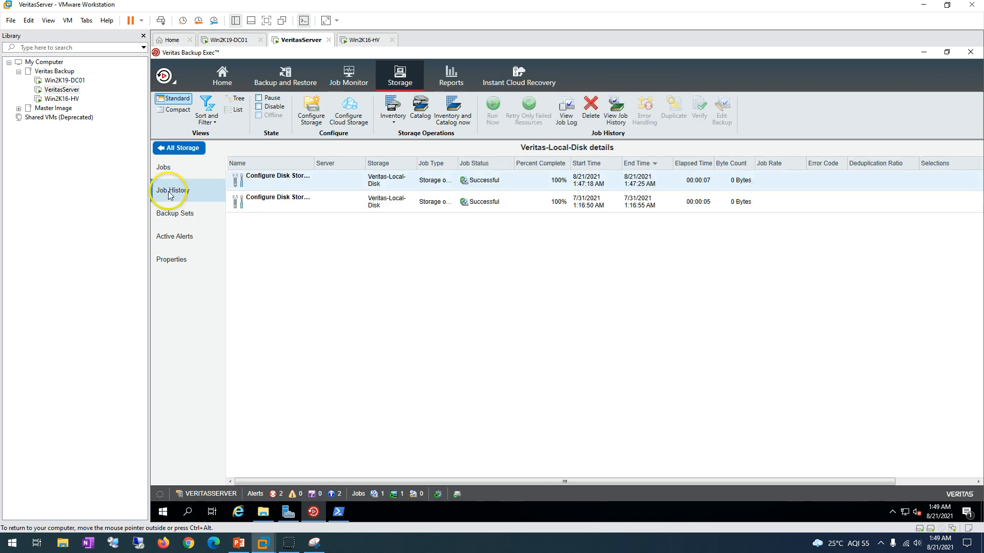
pyautogui.click(170, 171)
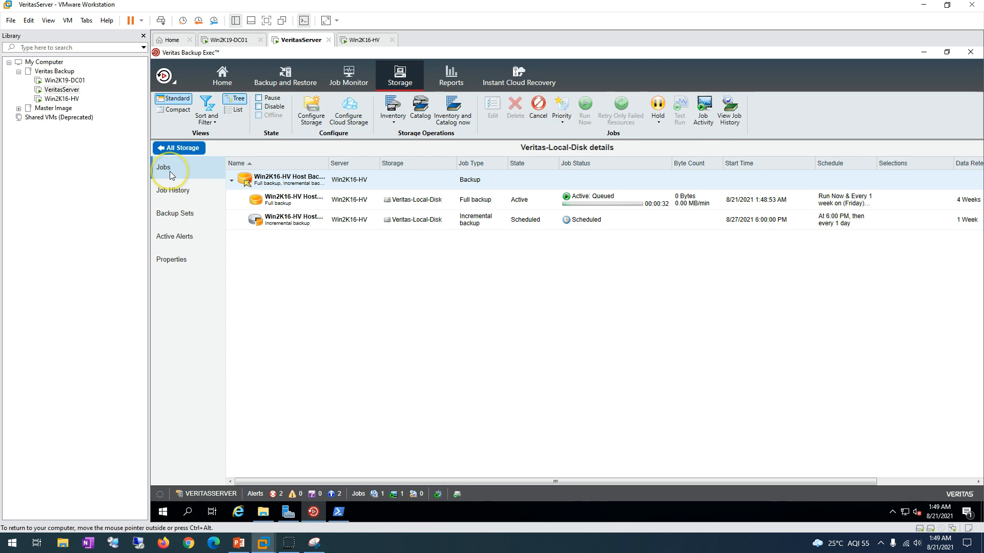
# Review the job activity of the running Win2K16-HV full backup and widen the Byte Count column to read its transfer rate
pyautogui.doubleClick(447, 201)
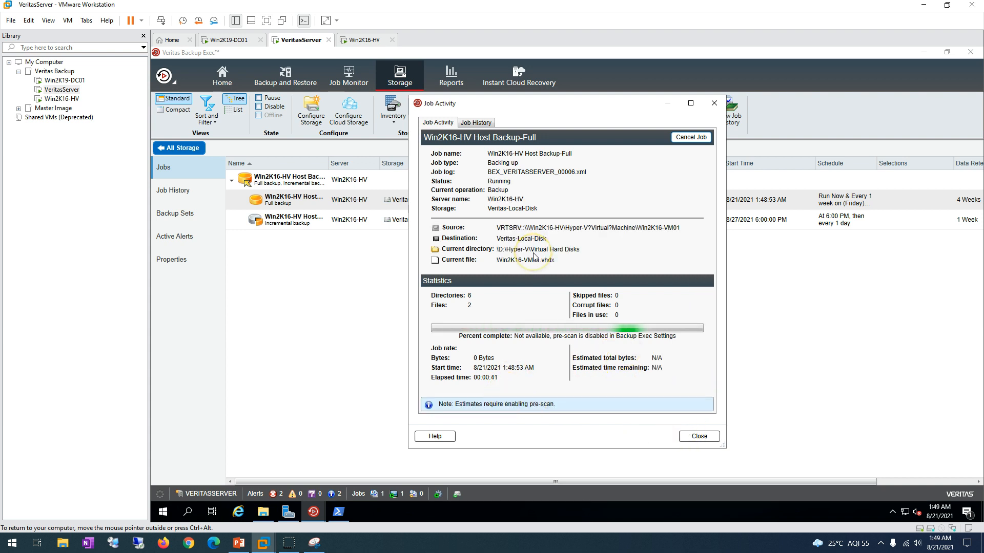
pyautogui.click(699, 436)
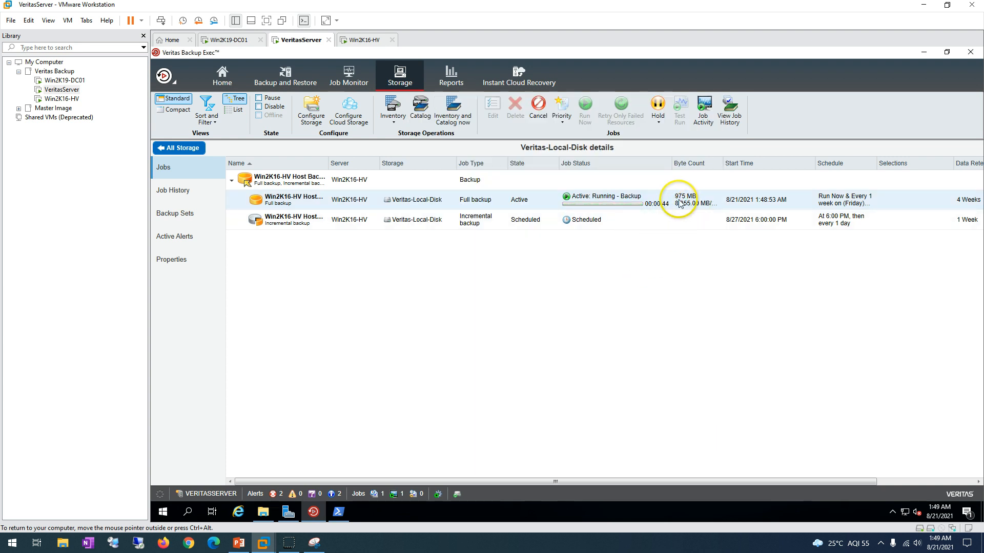
pyautogui.moveTo(723, 163); pyautogui.dragTo(768, 163)
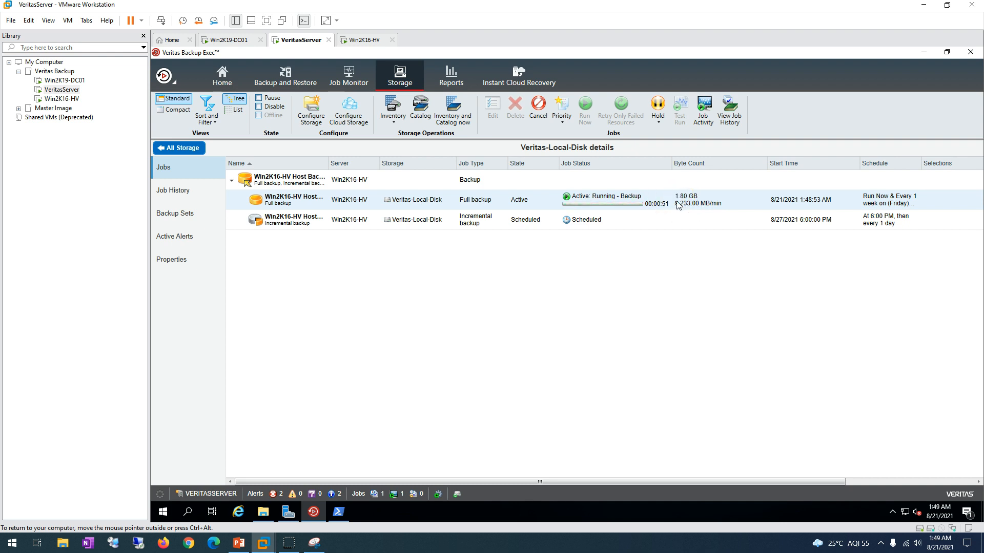
# Read the full backup's activity statistics and the original and actual start times in its job history summary
pyautogui.doubleClick(420, 202)
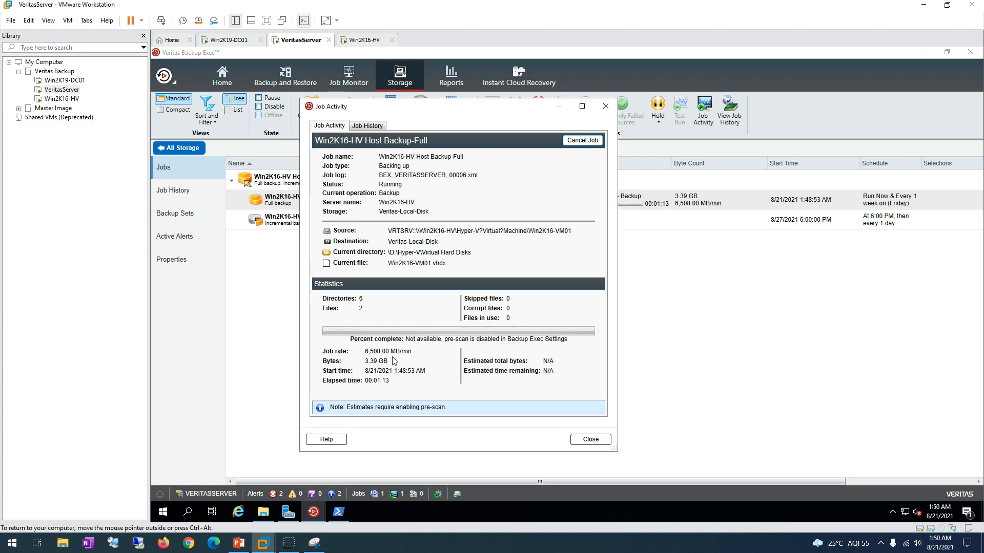
pyautogui.click(365, 126)
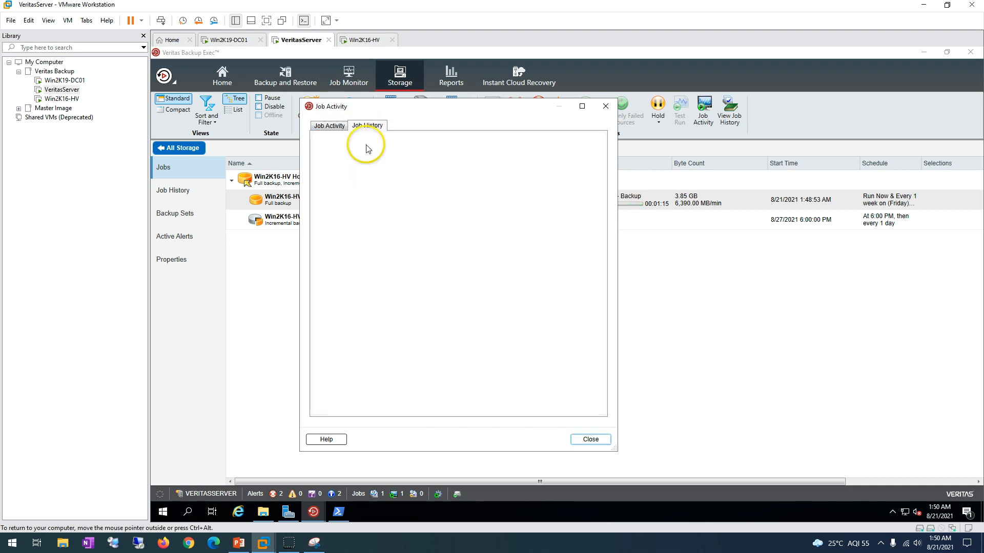
pyautogui.click(405, 190)
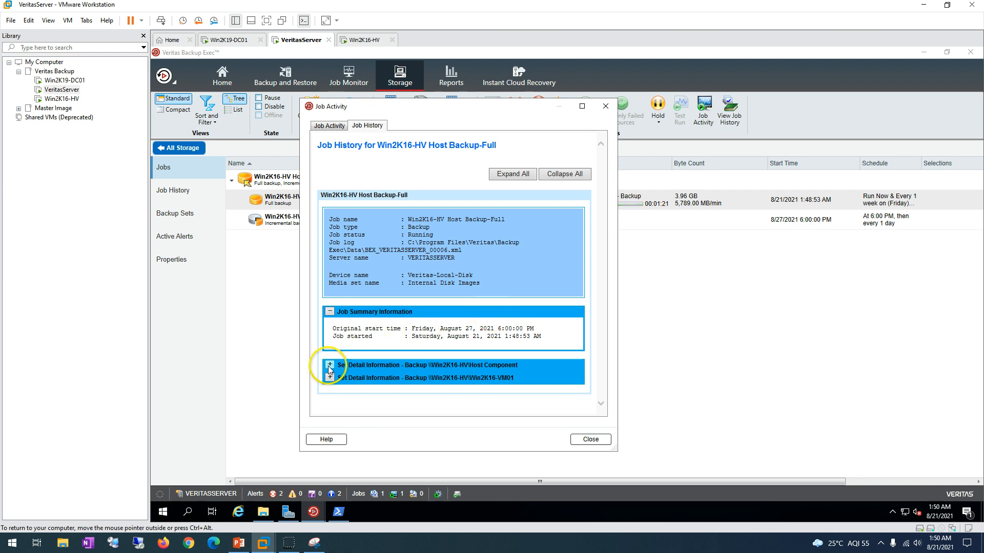
pyautogui.moveTo(332, 328); pyautogui.dragTo(434, 329)
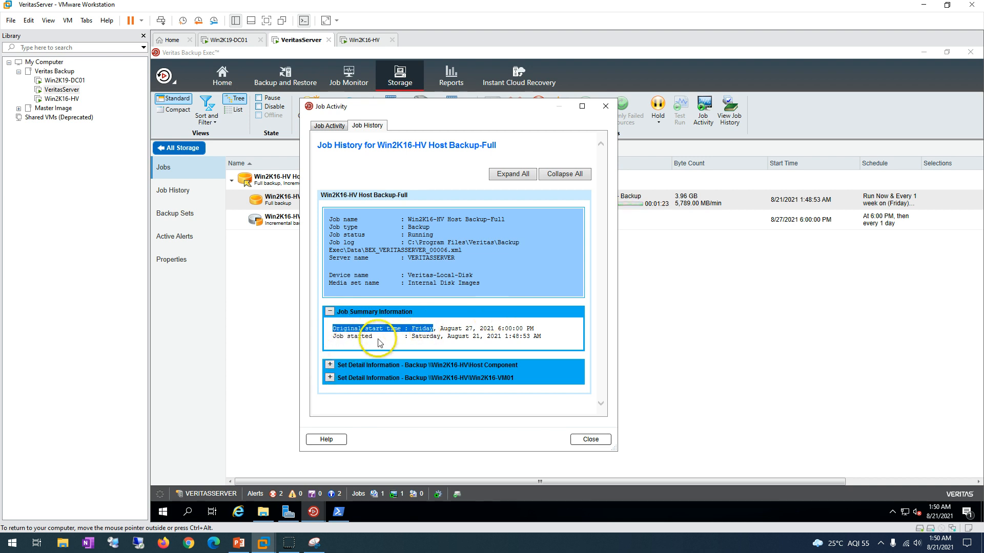
pyautogui.moveTo(332, 336); pyautogui.dragTo(405, 337)
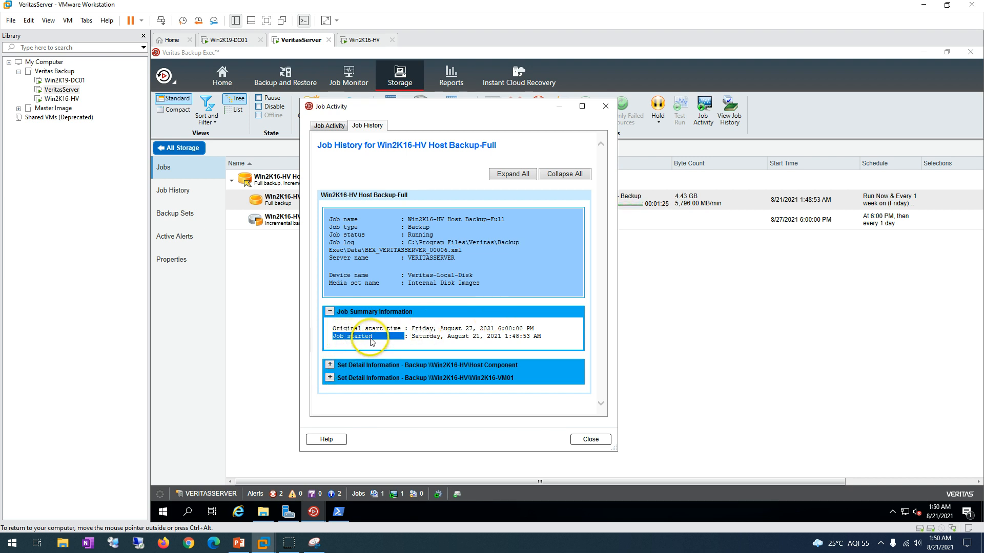
pyautogui.moveTo(332, 329); pyautogui.dragTo(575, 331)
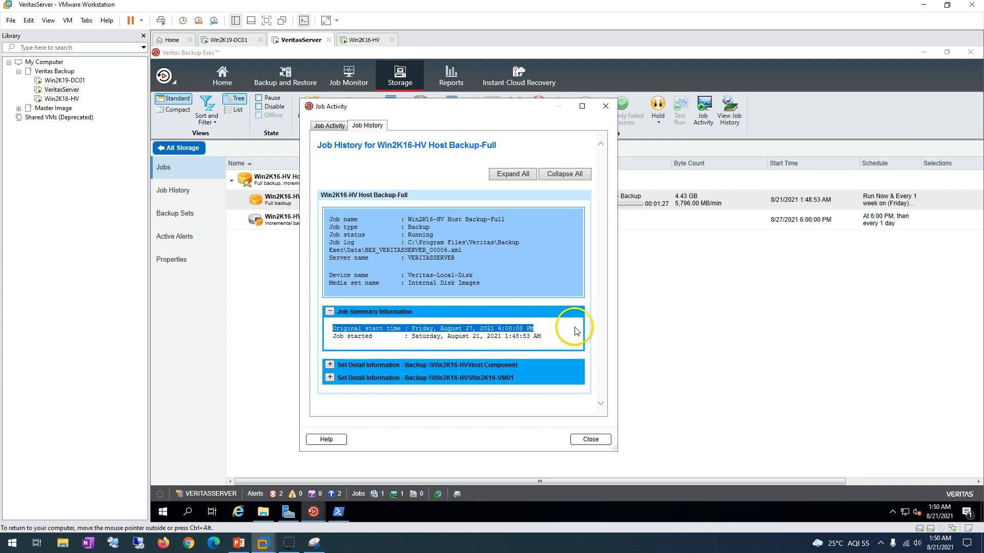
# Inspect the Host Component and Win2K16-VM01 set details in the job history, recheck the job activity and close it
pyautogui.click(329, 365)
pyautogui.moveTo(599, 297); pyautogui.dragTo(595, 353)
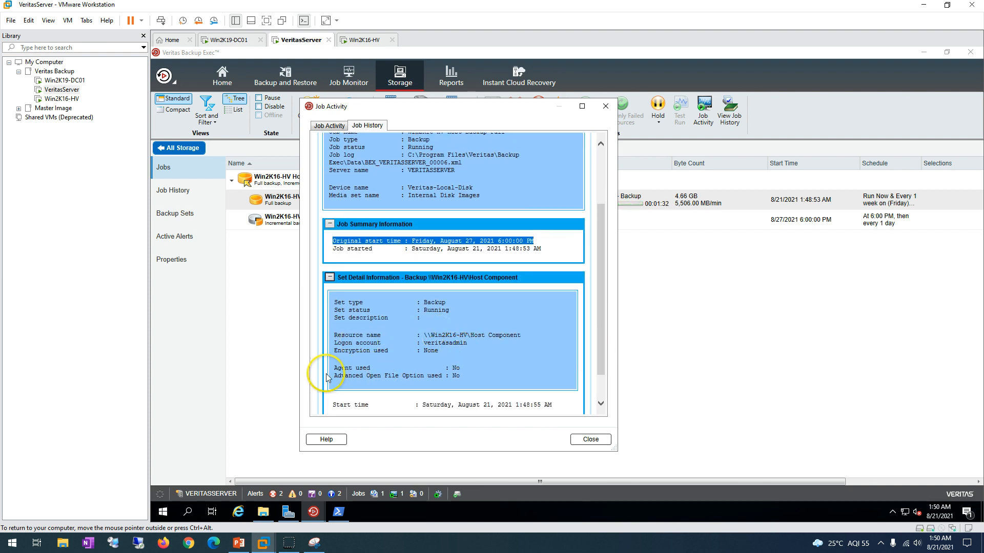
pyautogui.click(330, 278)
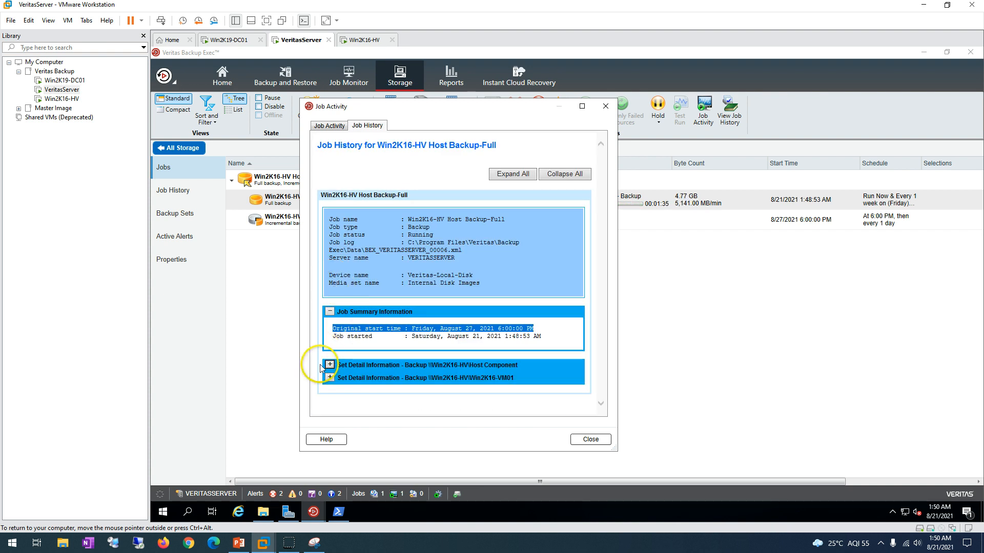
pyautogui.click(329, 378)
pyautogui.click(329, 378)
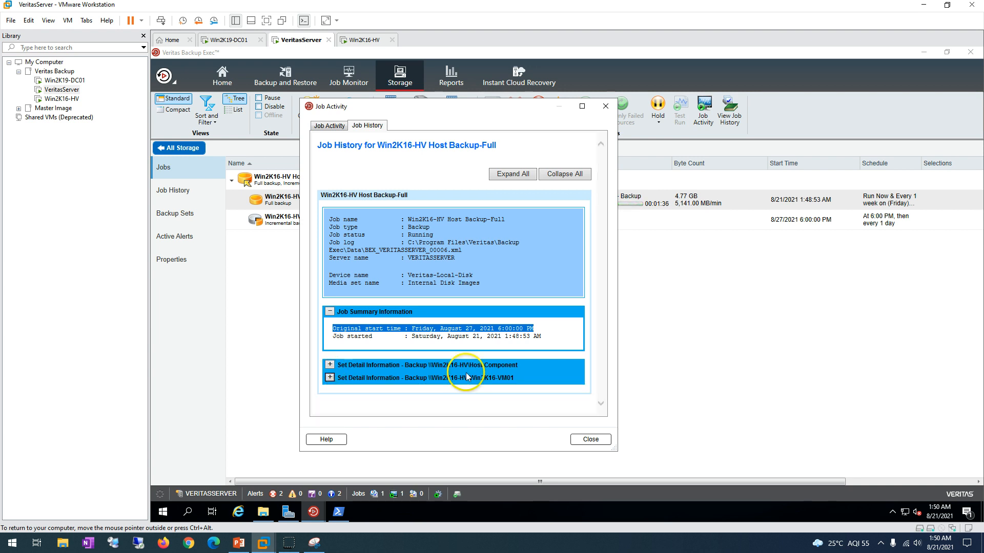
pyautogui.click(329, 125)
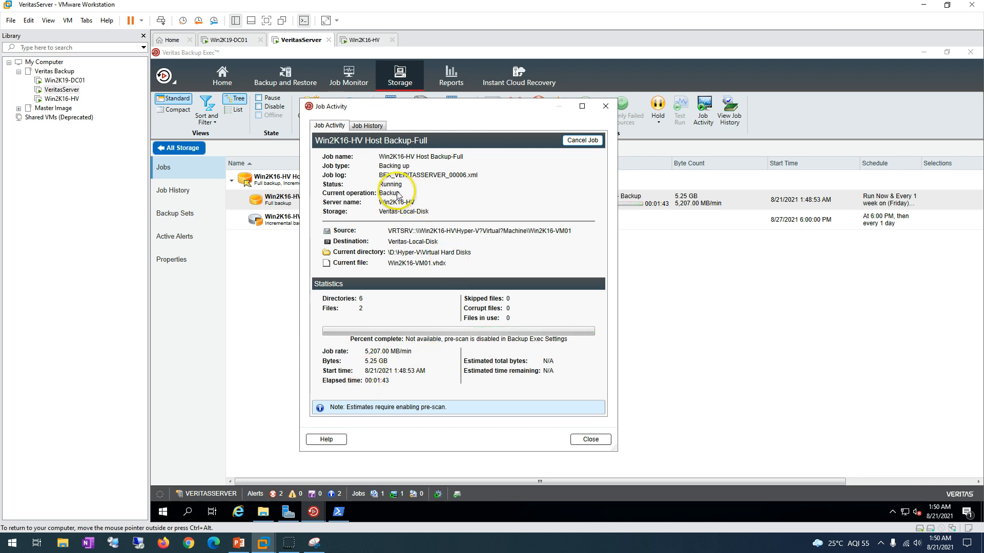
pyautogui.click(589, 440)
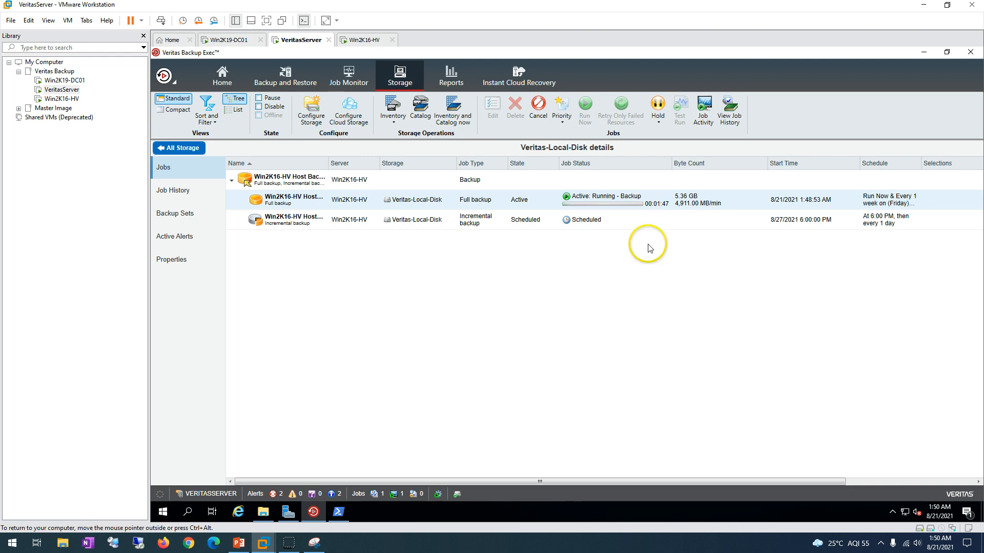
# Review the home dashboard and view the Backup Size chart for the last 1 day and for the last 10 days
pyautogui.click(228, 84)
pyautogui.moveTo(979, 302); pyautogui.dragTo(981, 167)
pyautogui.moveTo(269, 185)
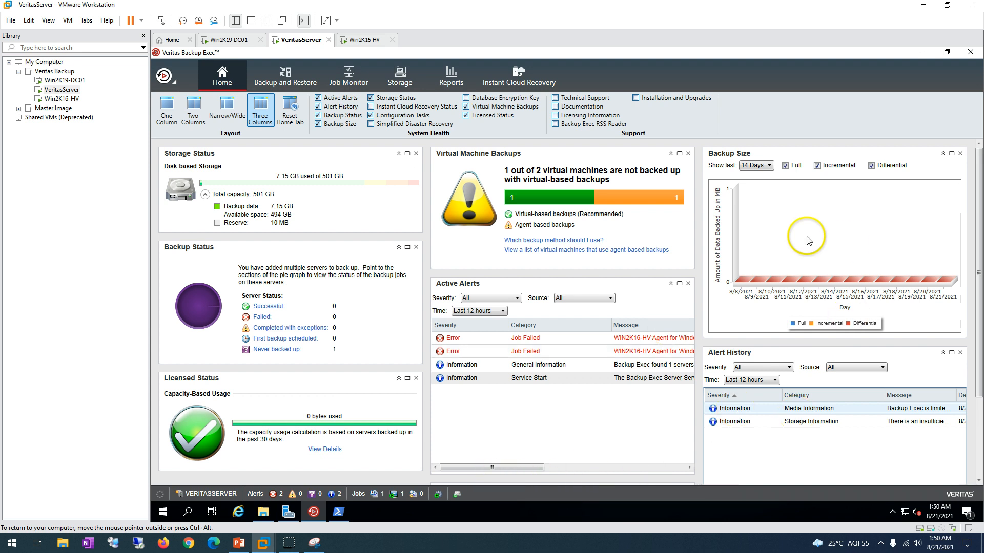
pyautogui.click(755, 166)
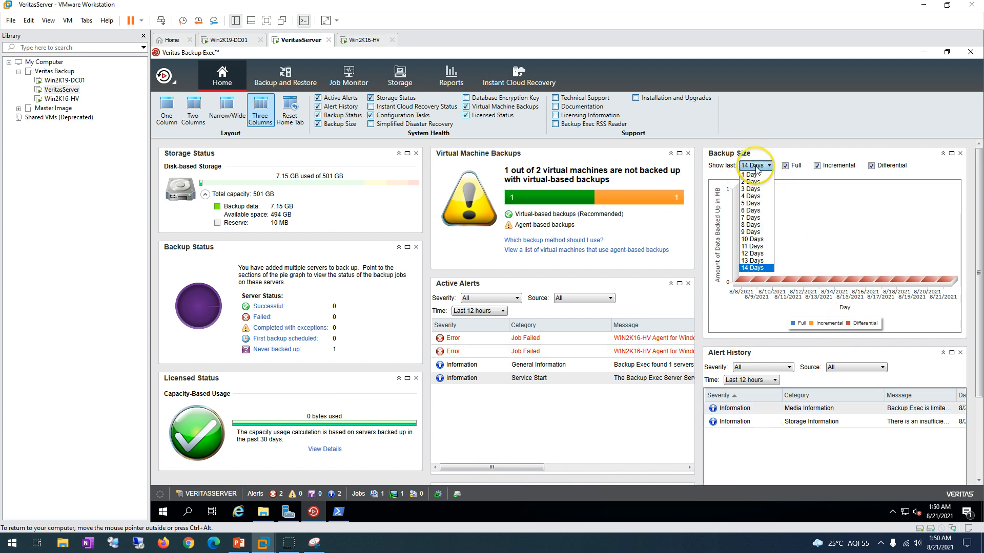
pyautogui.click(749, 175)
pyautogui.click(752, 165)
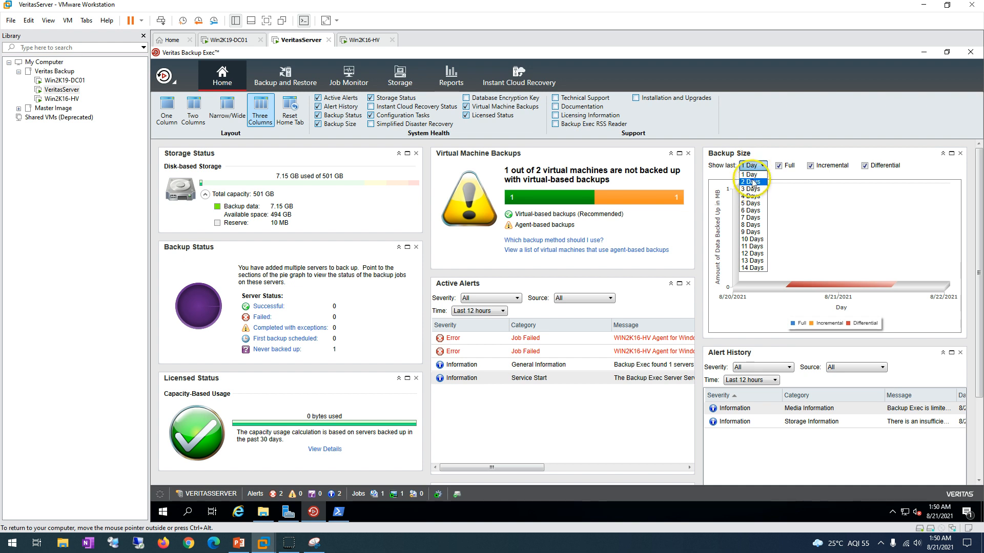
pyautogui.click(751, 176)
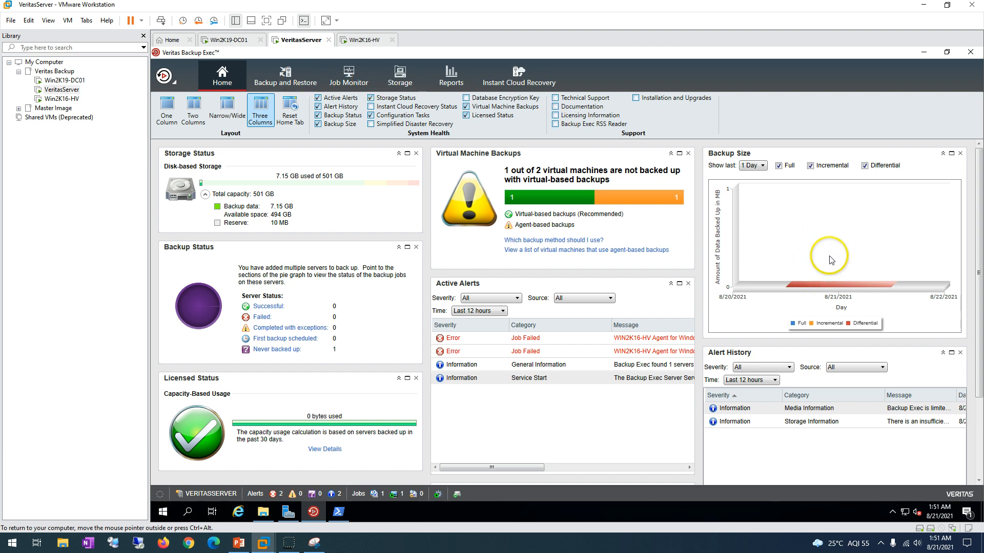
pyautogui.click(754, 165)
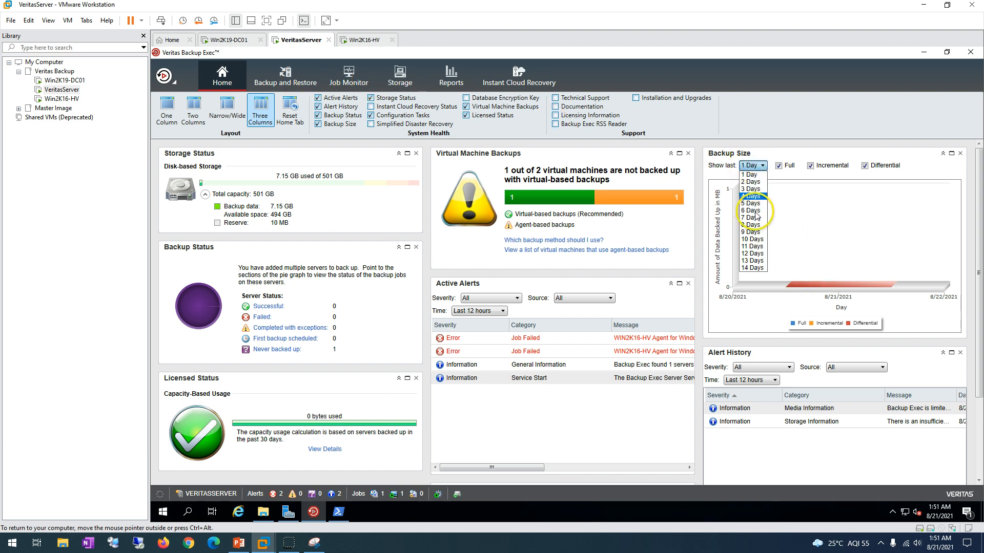
pyautogui.click(756, 254)
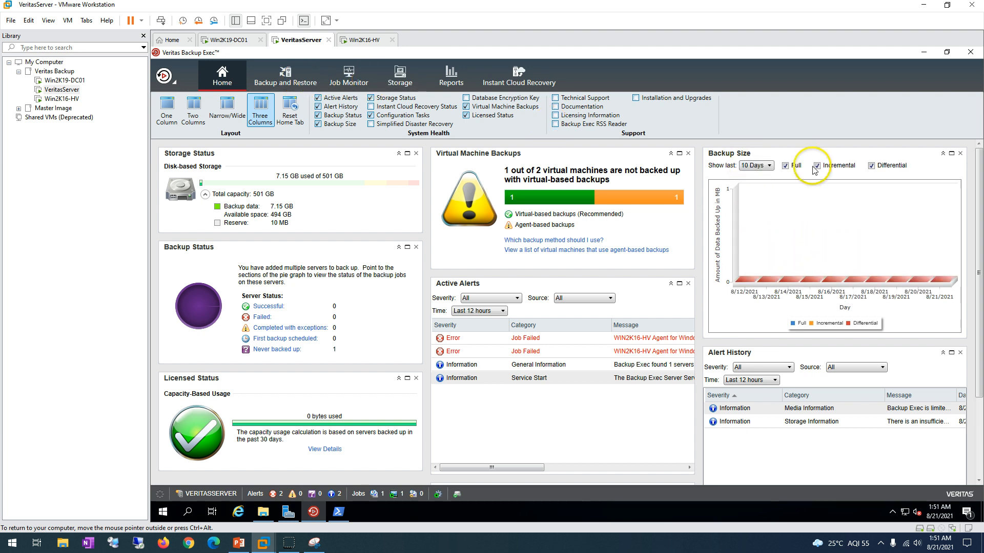
# Check the full backup's progress in the job monitor and in the Veritas-Local-Disk job list
pyautogui.click(349, 74)
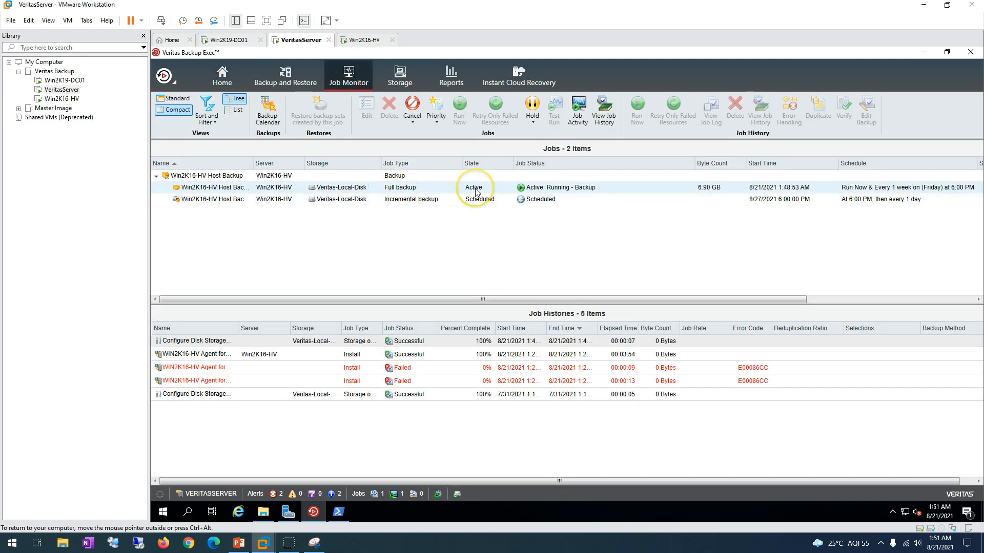
pyautogui.click(403, 72)
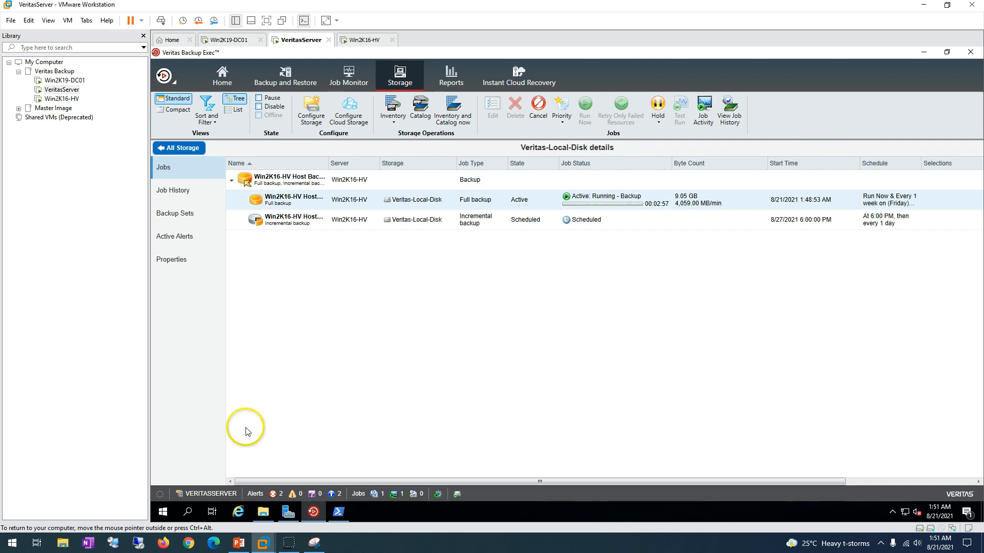
# Open Task Manager on the backup server with full details, check the performance view and close it
pyautogui.rightClick(448, 523)
pyautogui.click(500, 458)
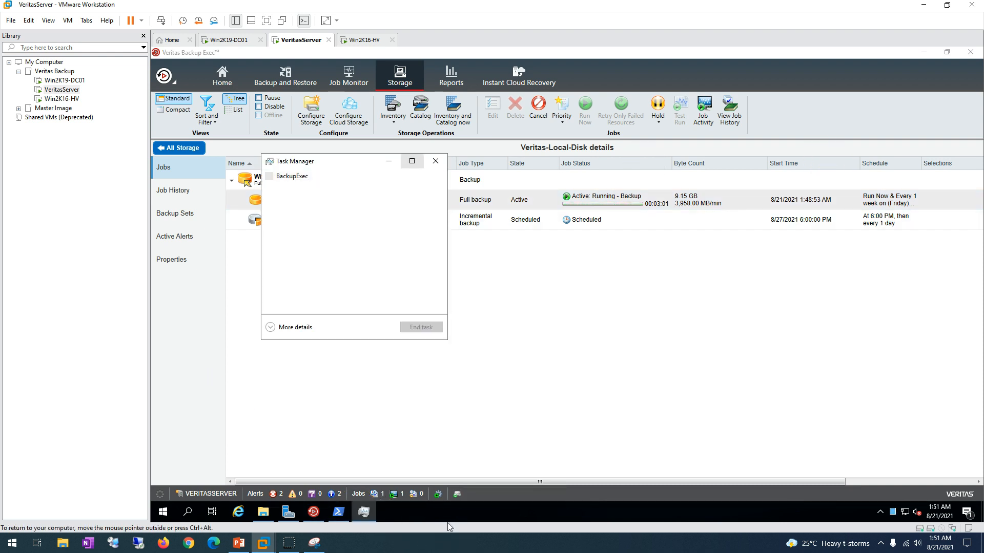
pyautogui.click(412, 161)
pyautogui.doubleClick(358, 60)
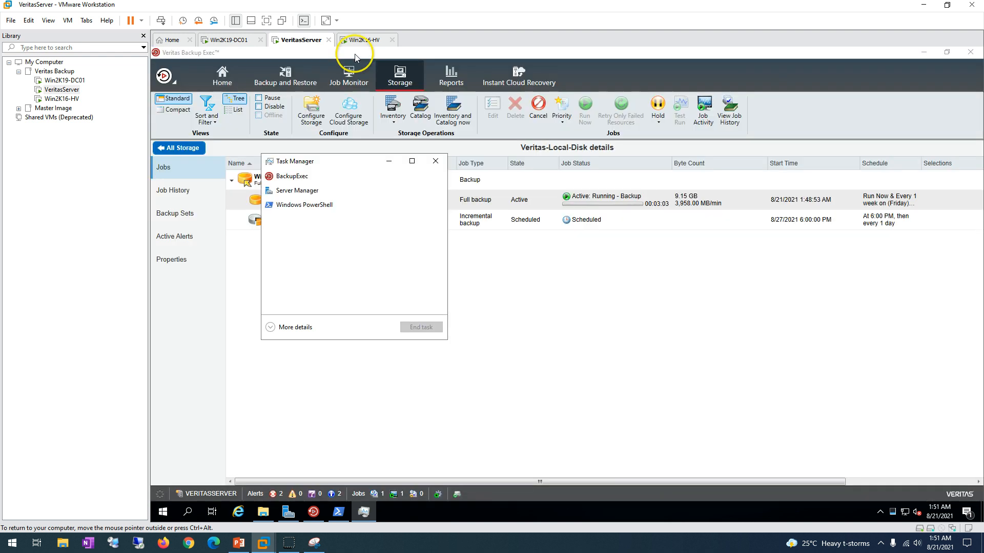
pyautogui.click(286, 328)
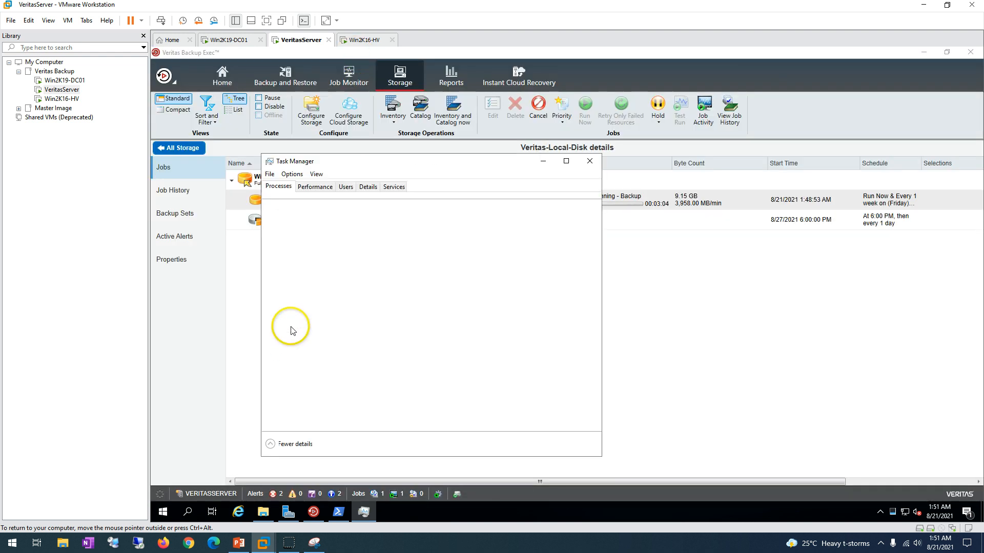
pyautogui.click(315, 187)
pyautogui.click(589, 161)
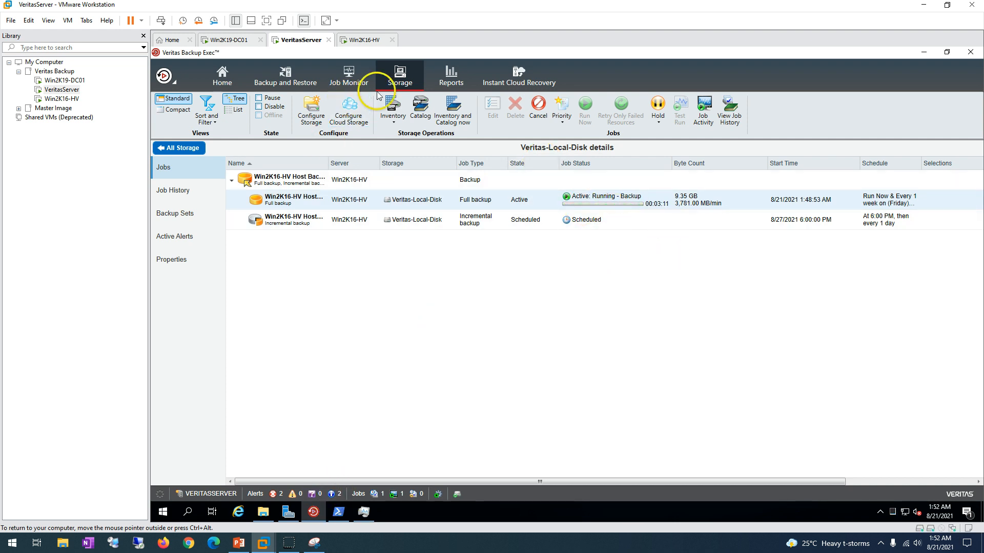
# Switch to the Win2K16-HV machine, view its virtual machines in Hyper-V Manager and open the HyperV (D:) drive in File Explorer
pyautogui.click(358, 40)
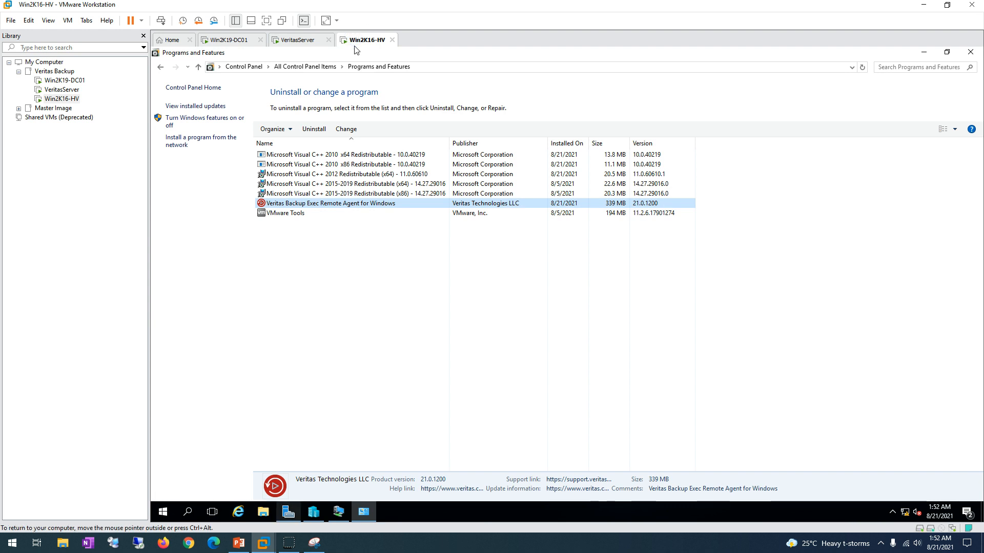
pyautogui.click(313, 512)
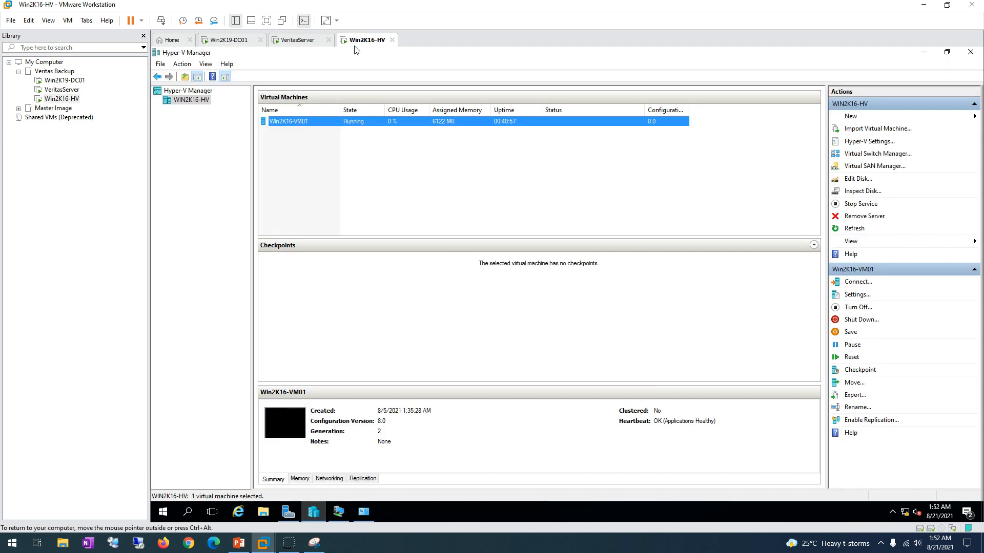
pyautogui.click(263, 512)
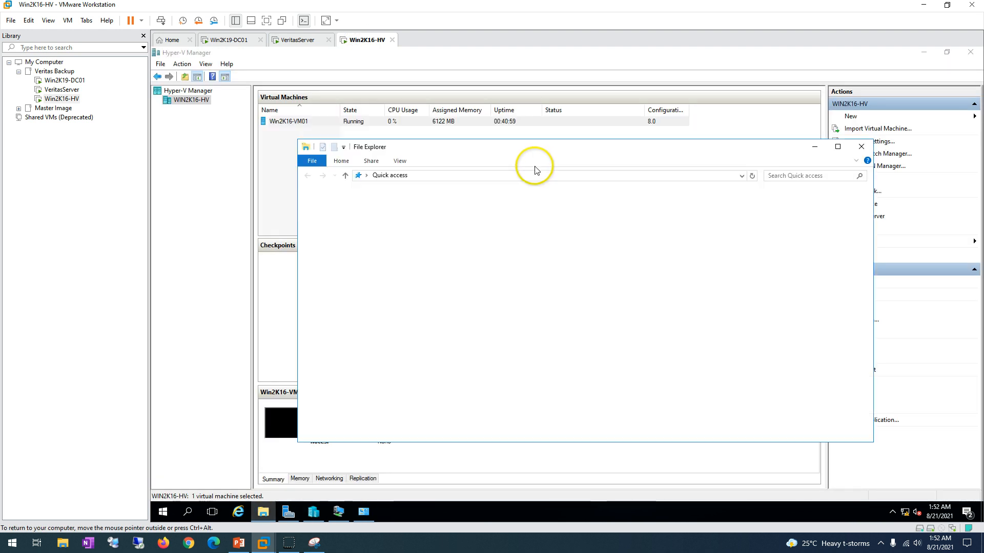
pyautogui.click(331, 271)
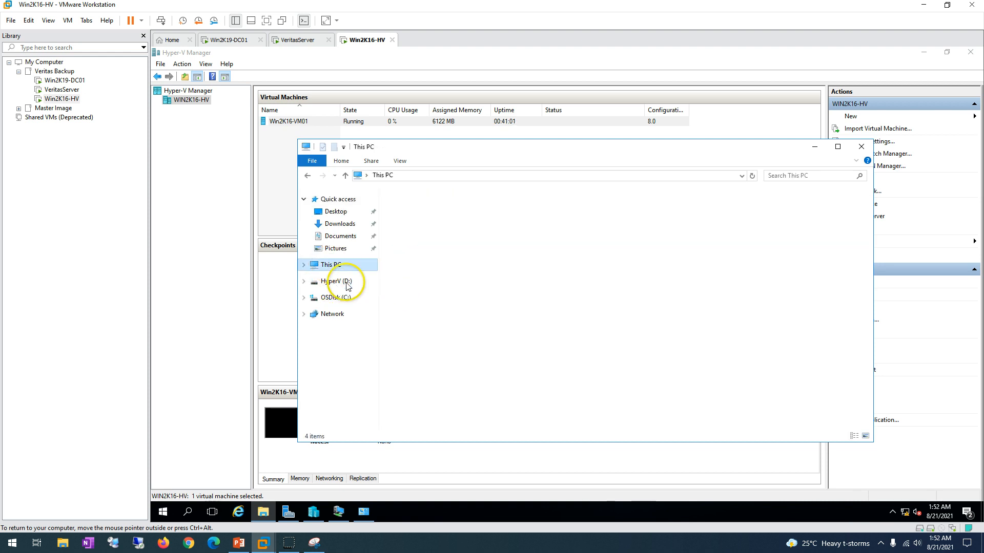
pyautogui.click(569, 291)
pyautogui.doubleClick(572, 296)
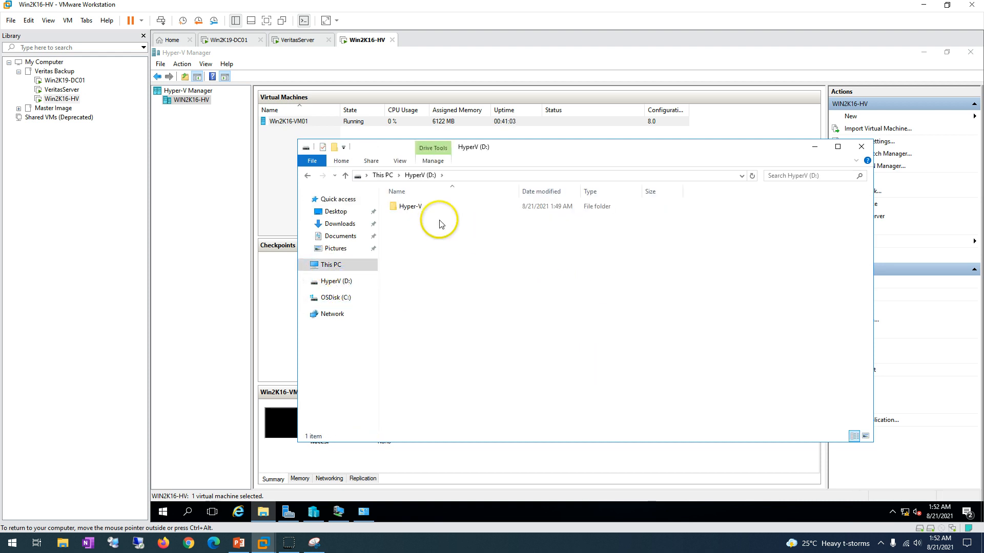
# Check the size of the Hyper-V folder on the D: drive in its properties and close them
pyautogui.click(409, 209)
pyautogui.rightClick(408, 209)
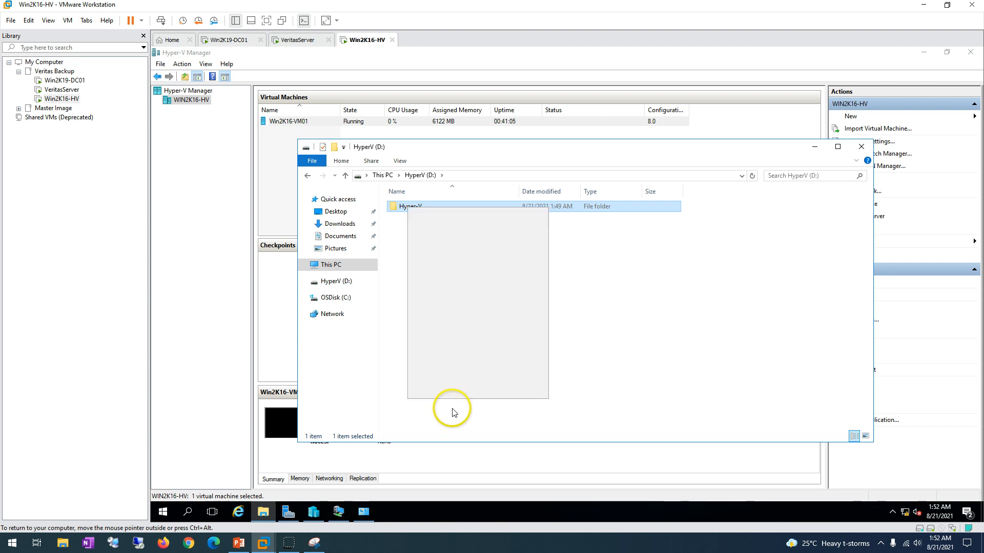
pyautogui.click(458, 400)
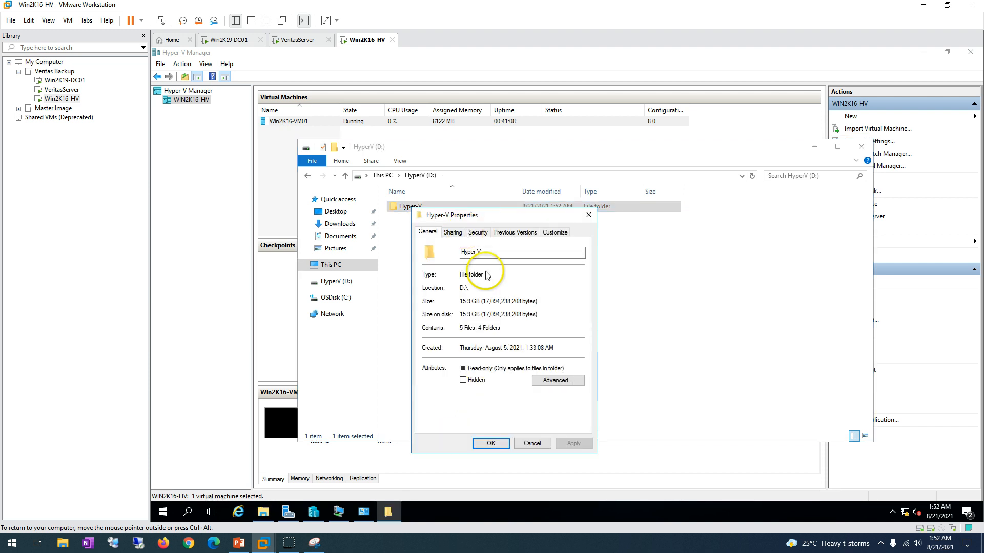
pyautogui.moveTo(460, 302); pyautogui.dragTo(520, 295)
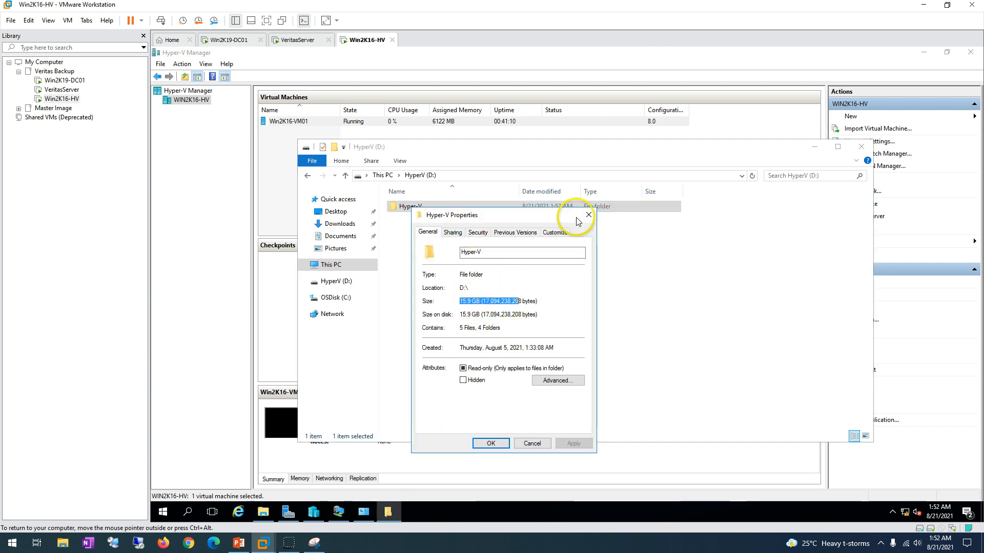
pyautogui.click(588, 215)
pyautogui.click(588, 216)
# Return to VeritasServer, check the Veritas-Local-Disk jobs and review the dashboard's backup size for 8/21/2021 and its server backup status
pyautogui.click(298, 40)
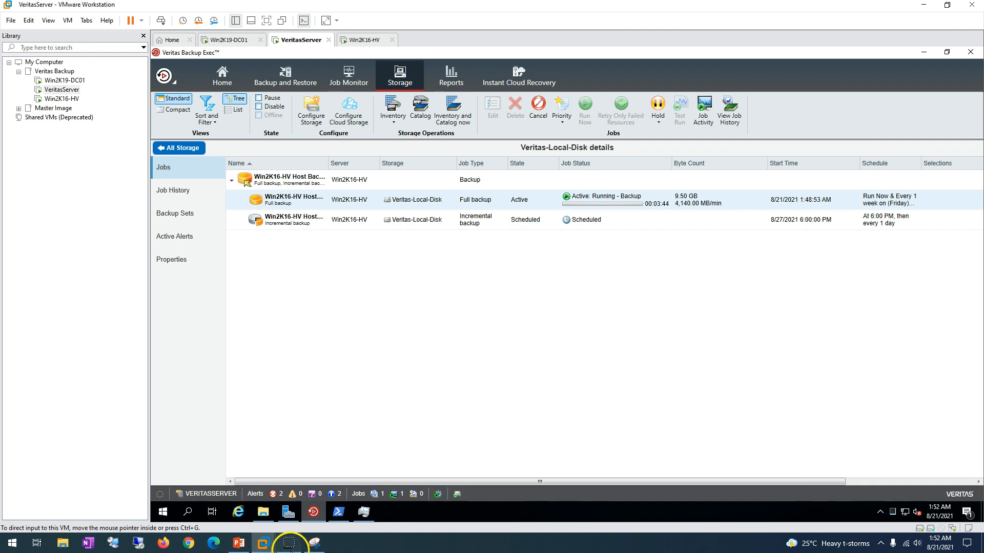
pyautogui.click(500, 341)
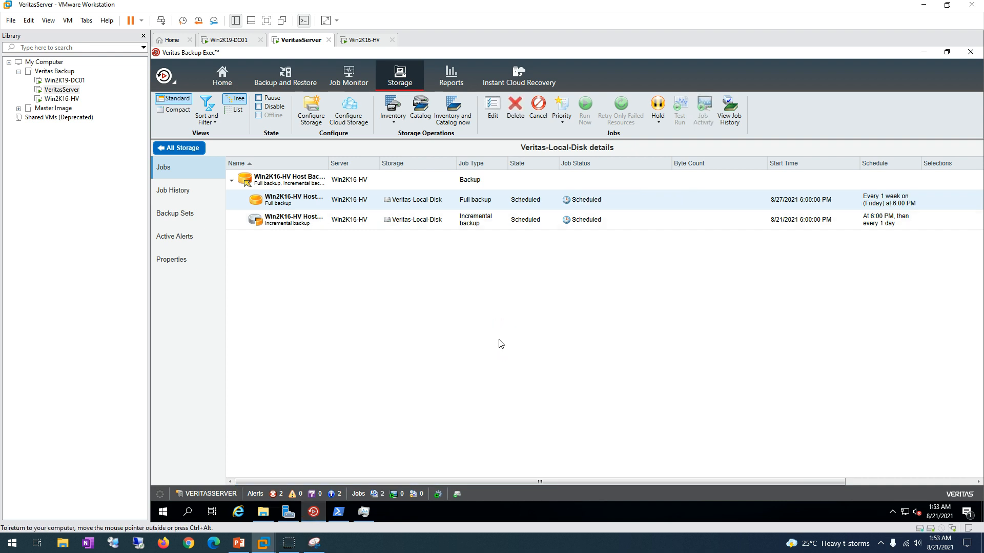
pyautogui.click(231, 75)
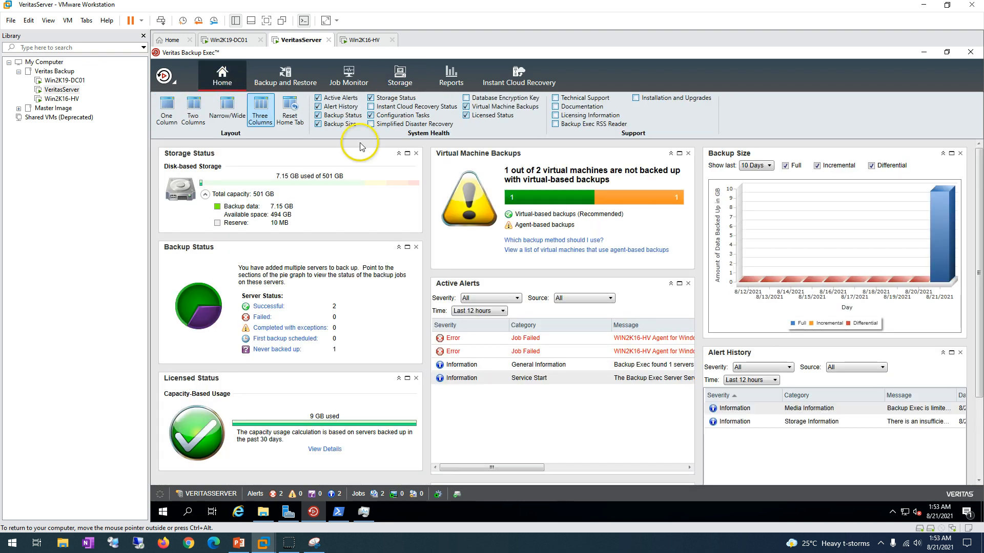
pyautogui.moveTo(938, 215)
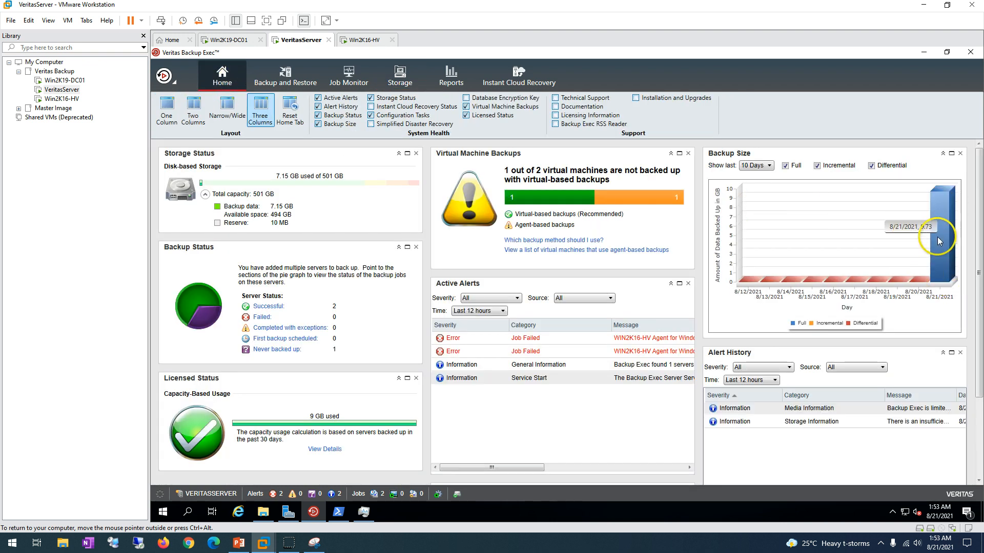
pyautogui.click(284, 75)
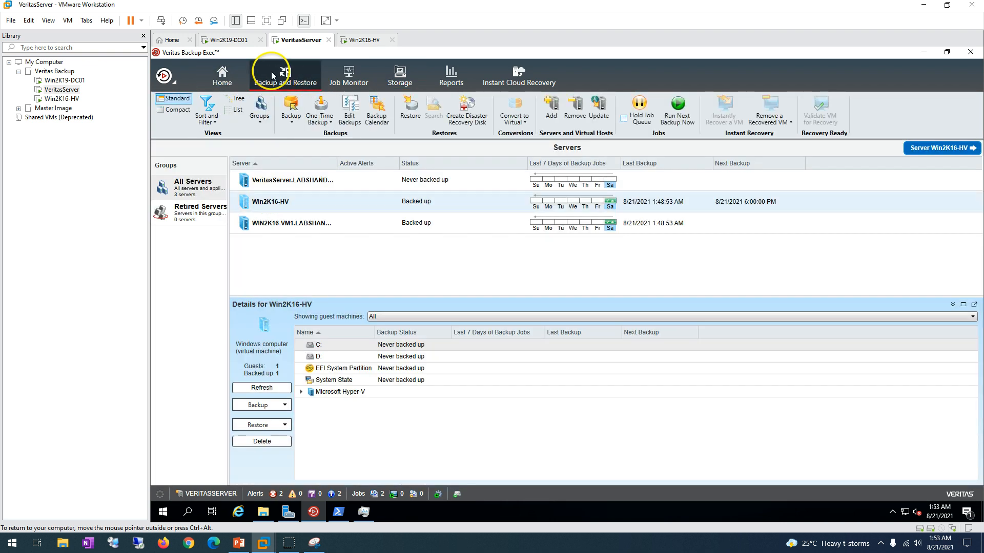
pyautogui.click(225, 74)
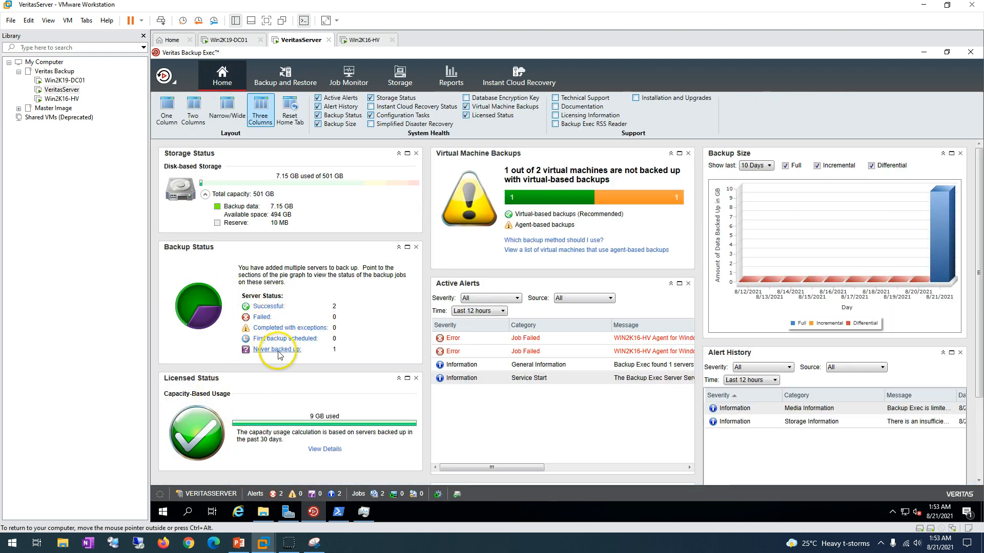
# Examine the backup status and details of Win2K16-HV and WIN2K16-VM1.LABSHANDSON.LOCAL in the server list, widening the Server column to show full names
pyautogui.click(283, 77)
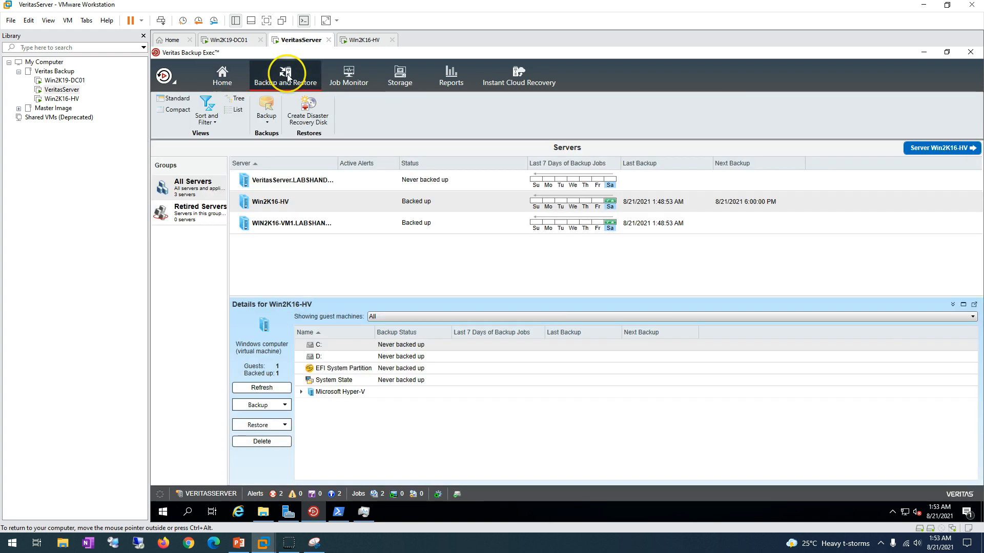
pyautogui.click(324, 225)
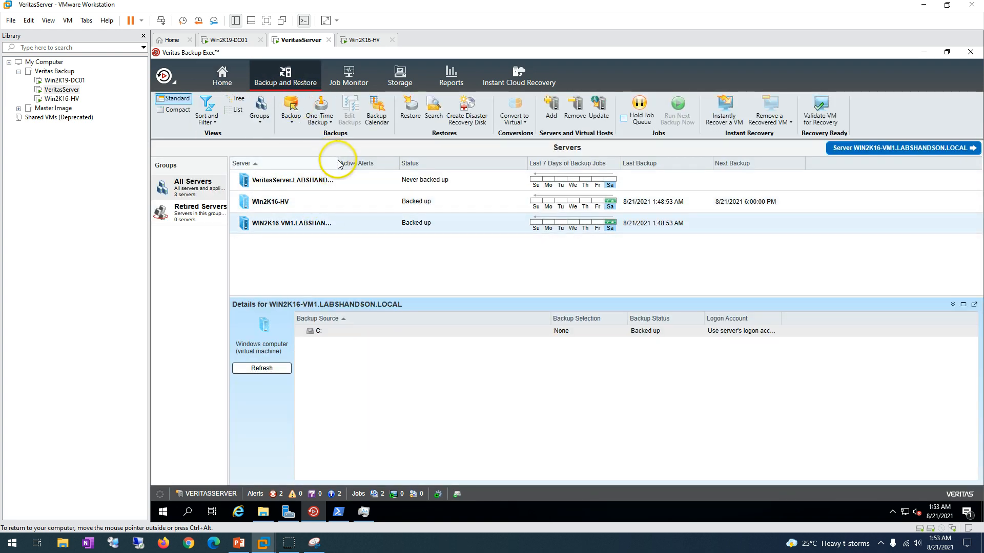
pyautogui.moveTo(338, 163); pyautogui.dragTo(371, 163)
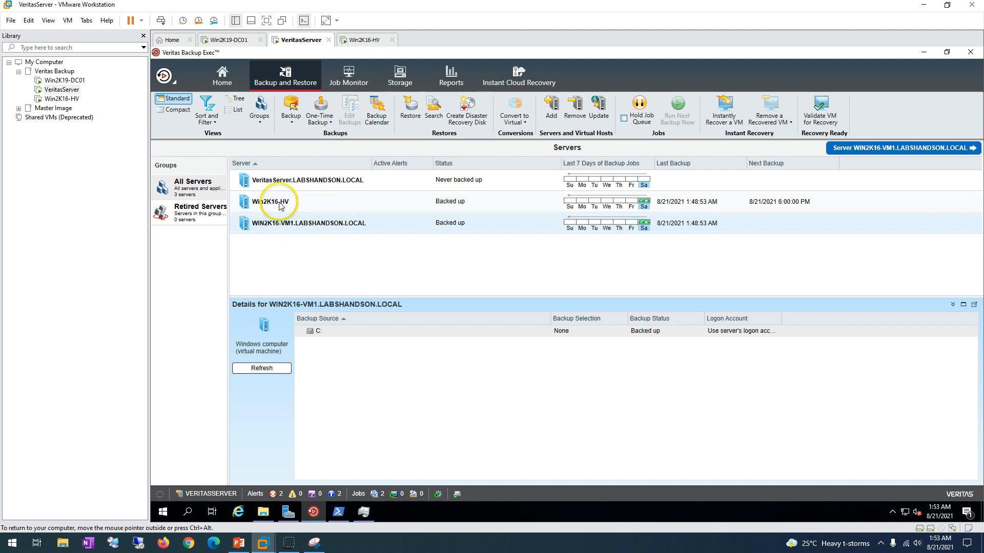
pyautogui.click(304, 207)
pyautogui.click(307, 224)
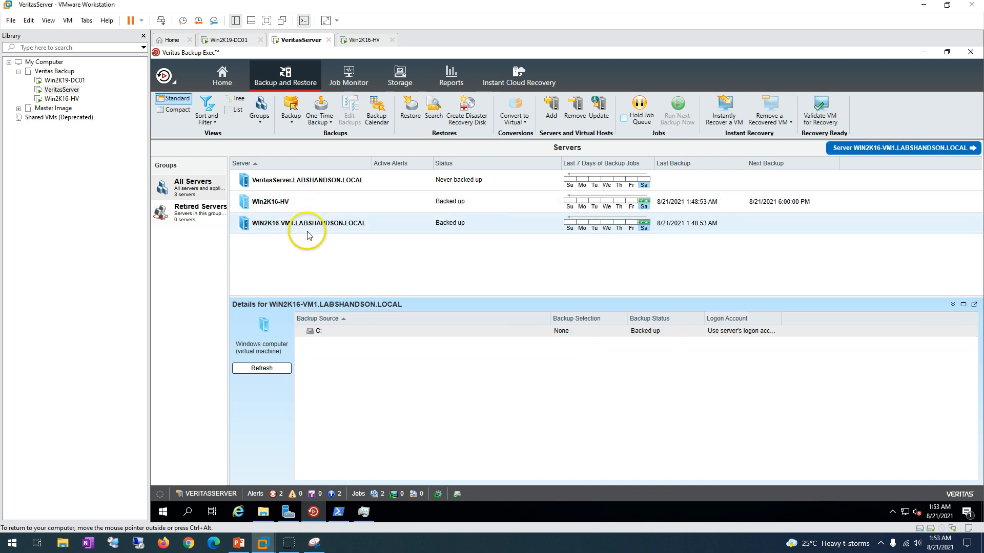
# Open the Restore Wizard for WIN2K16-VM1.LABSHANDSON.LOCAL to see which data types can be restored, and cancel it
pyautogui.rightClick(313, 225)
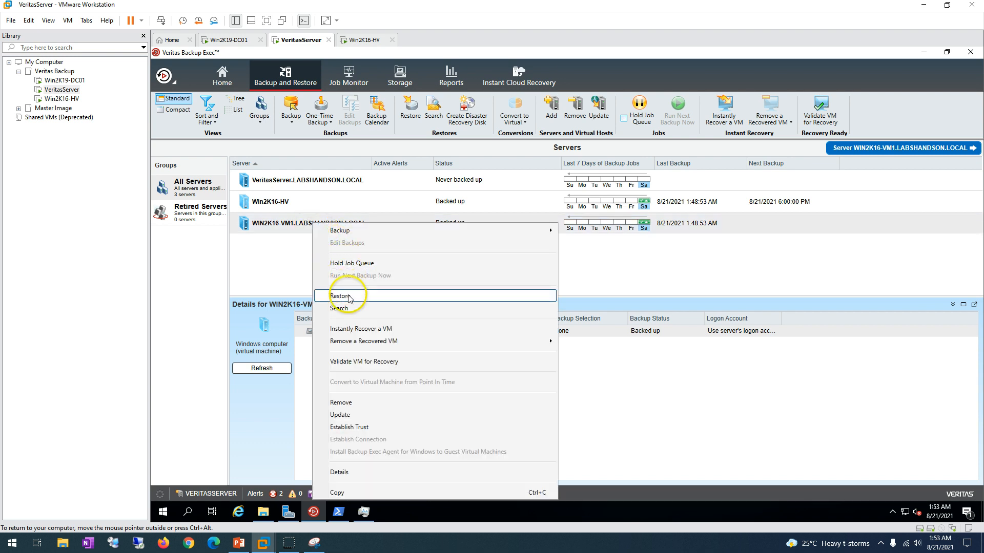
pyautogui.click(372, 297)
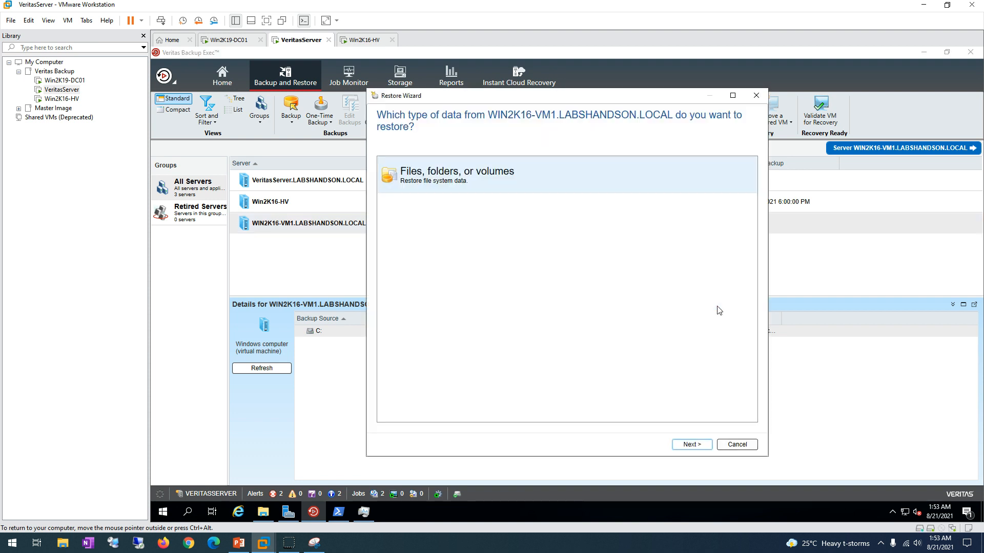
pyautogui.click(721, 310)
pyautogui.click(741, 446)
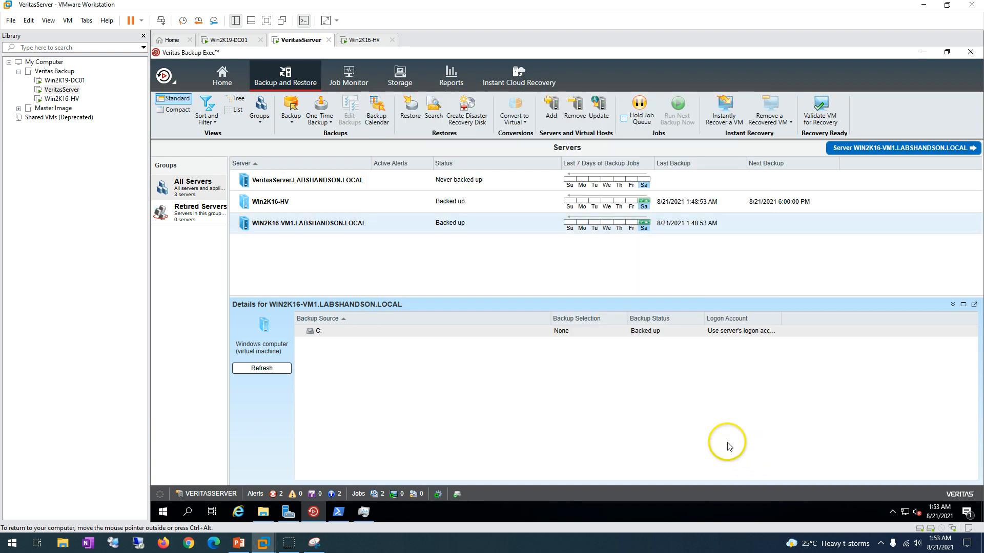
# Run the Win2K16-HV host's incremental backup job immediately from the job monitor and watch its status
pyautogui.click(328, 206)
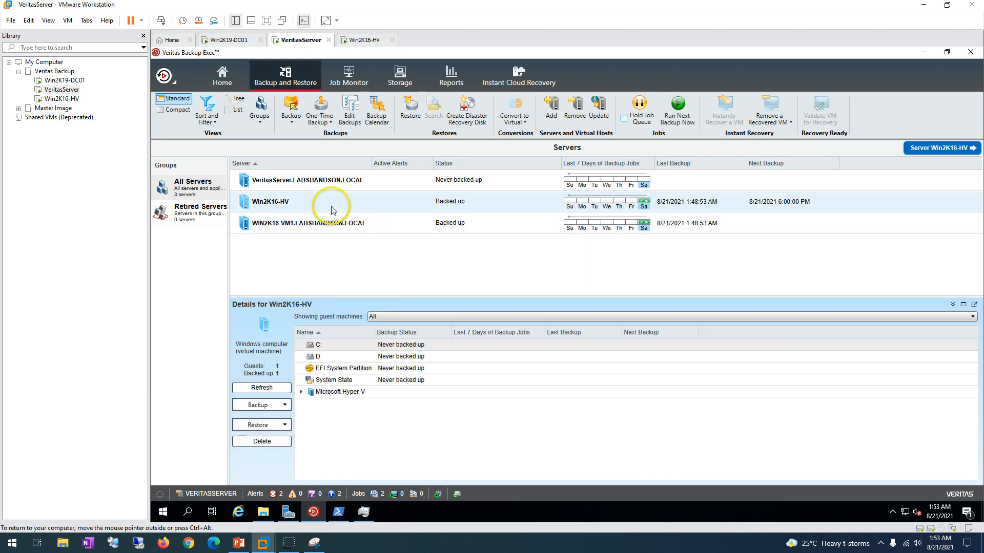
pyautogui.click(333, 64)
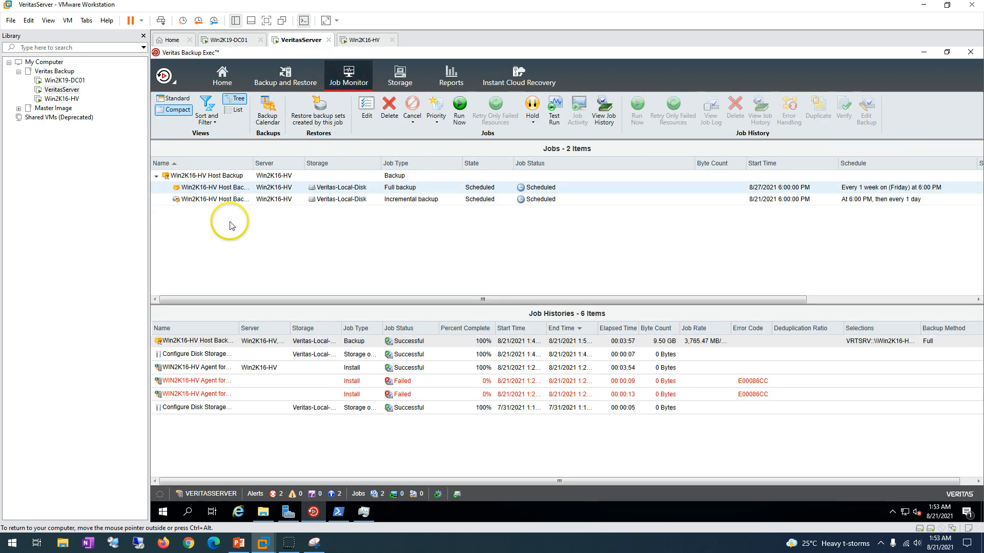
pyautogui.click(397, 201)
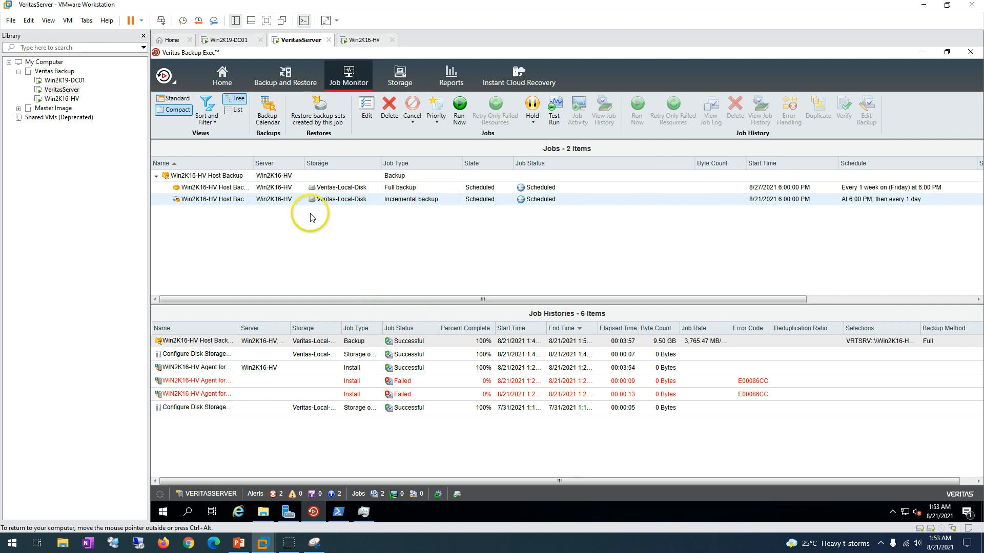
pyautogui.rightClick(232, 203)
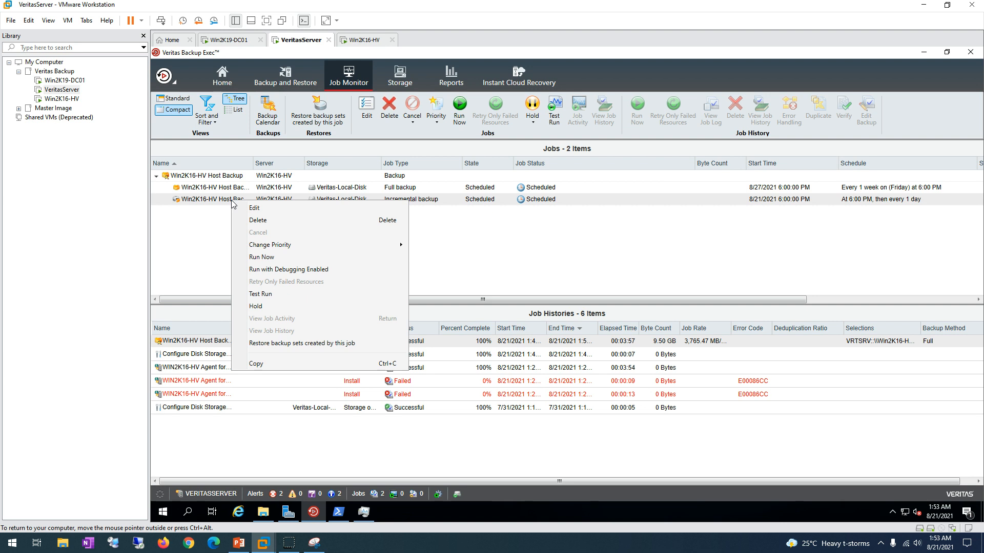
pyautogui.click(272, 254)
pyautogui.click(566, 308)
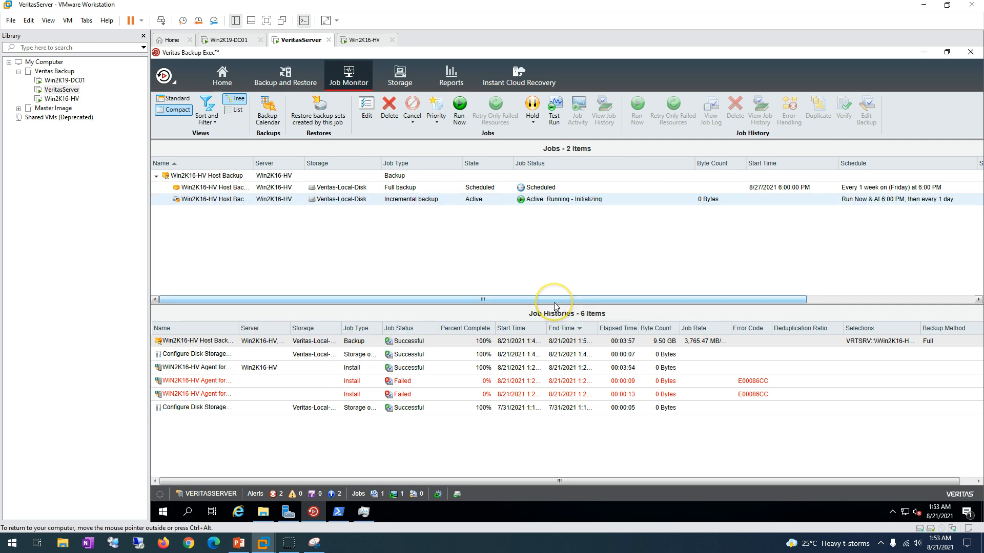
pyautogui.click(460, 189)
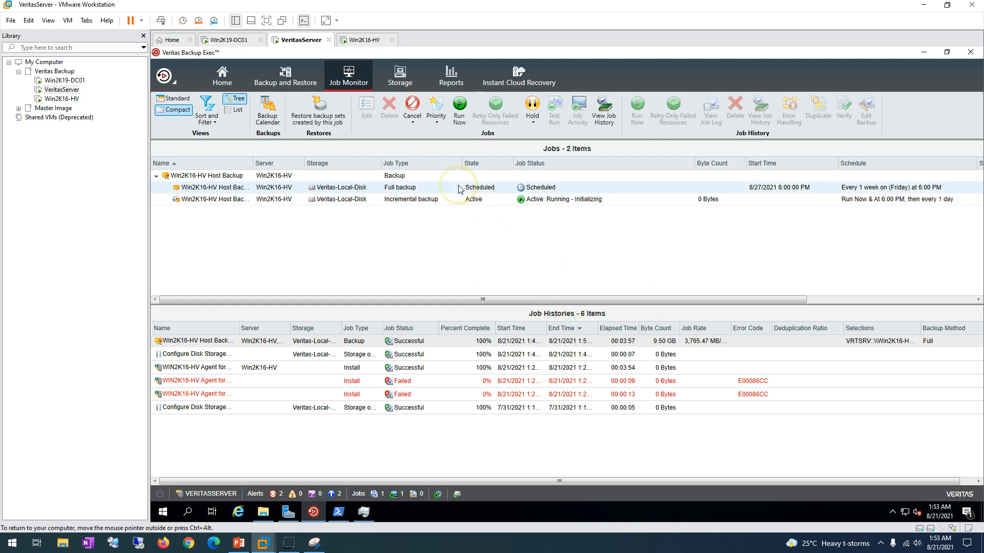
pyautogui.click(453, 189)
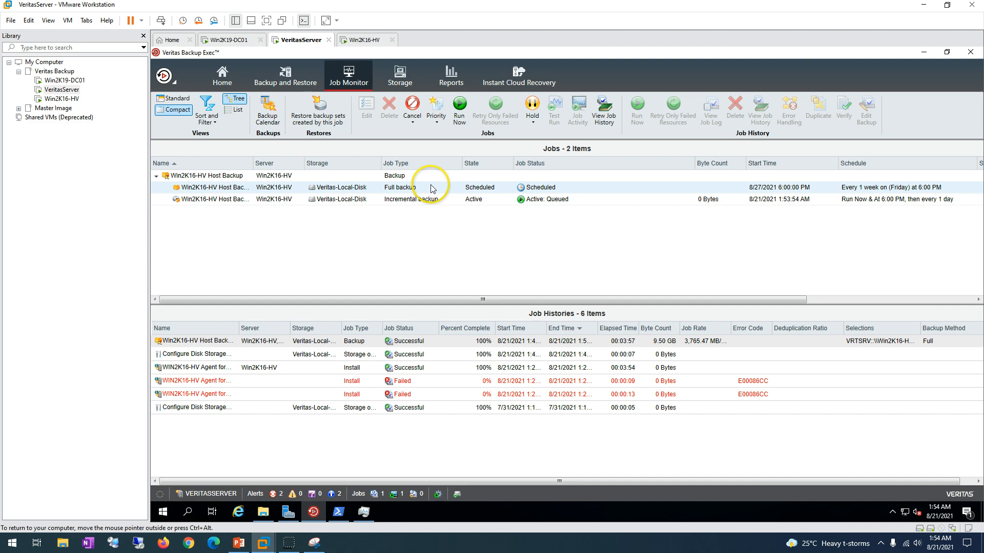
# Review the Win2K16-HV host backup in the Veritas-Local-Disk job history, widening the Byte Count and Job Rate columns
pyautogui.click(400, 76)
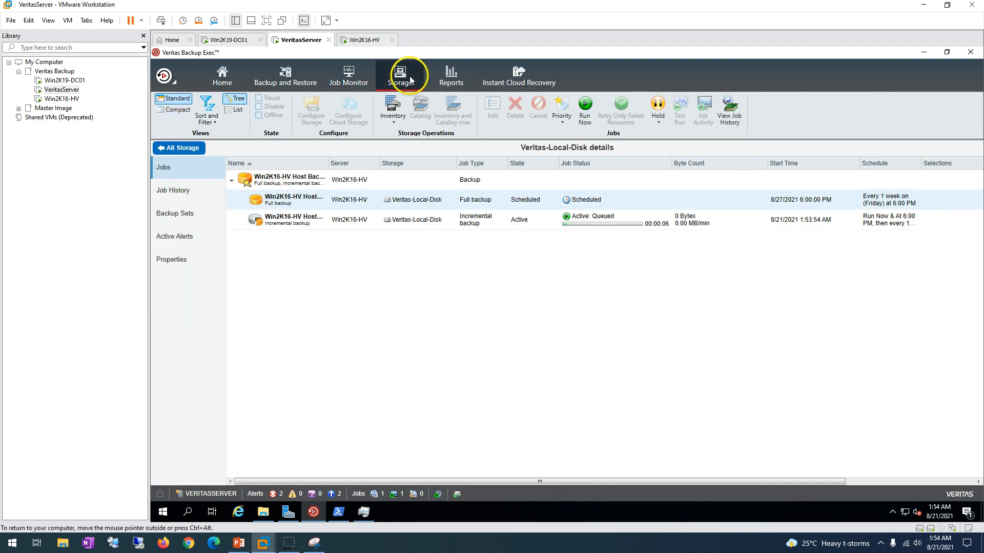
pyautogui.click(178, 192)
pyautogui.click(336, 202)
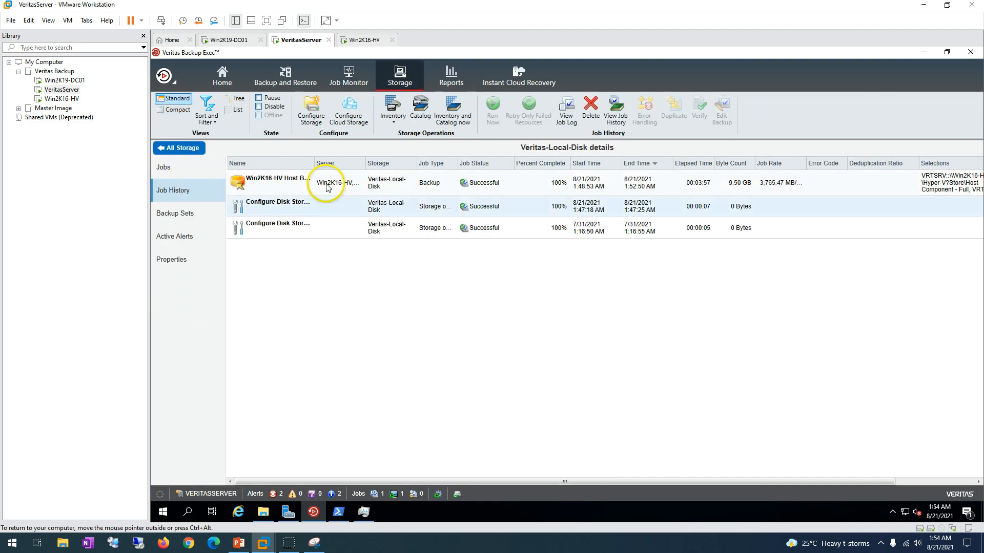
pyautogui.click(338, 184)
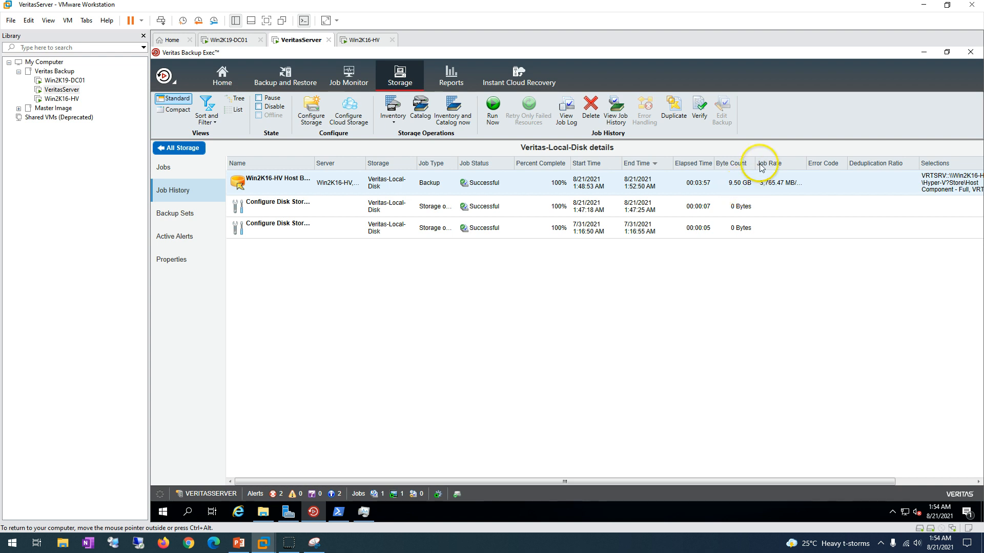
pyautogui.moveTo(755, 163); pyautogui.dragTo(859, 168)
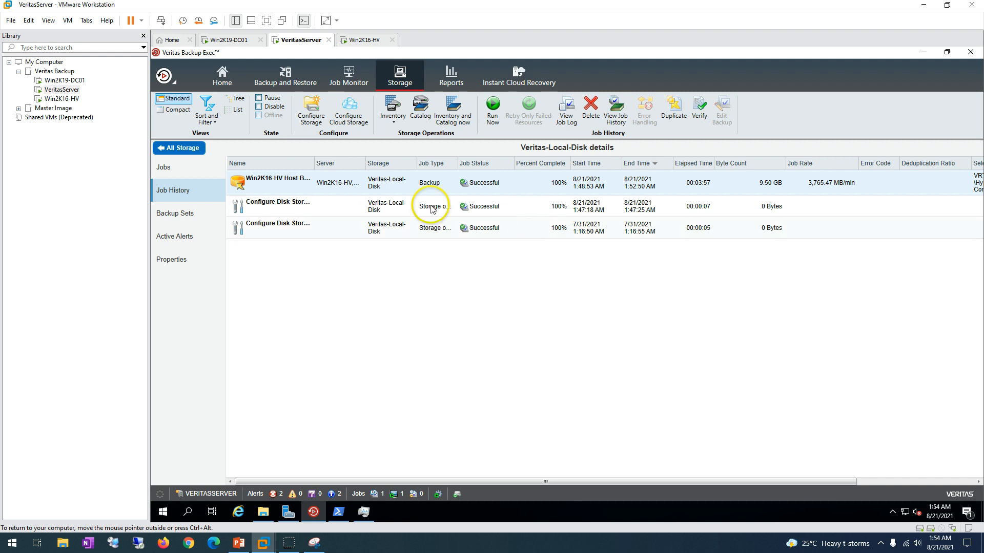
# Check the incremental backup's progress in the Veritas-Local-Disk job list and review the home dashboard
pyautogui.click(180, 170)
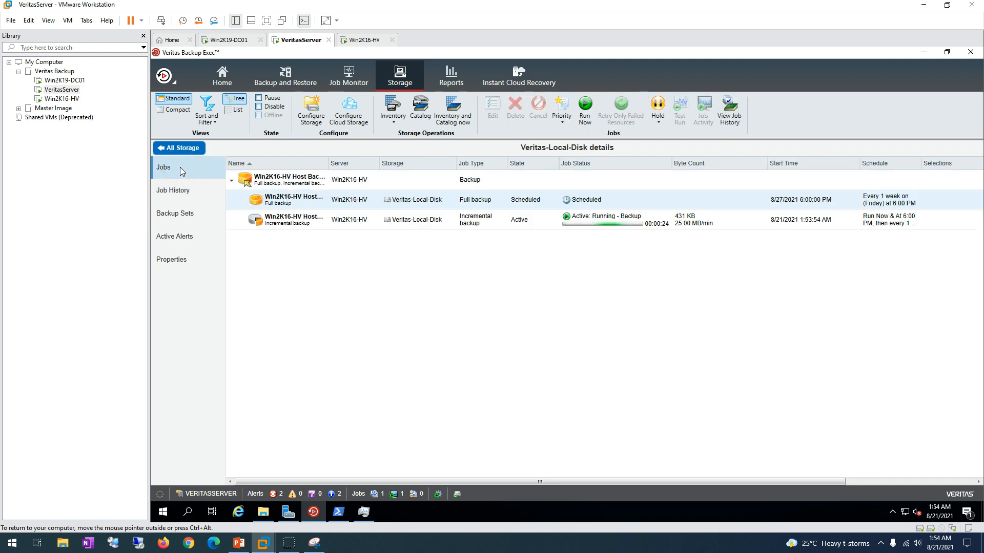
pyautogui.click(658, 219)
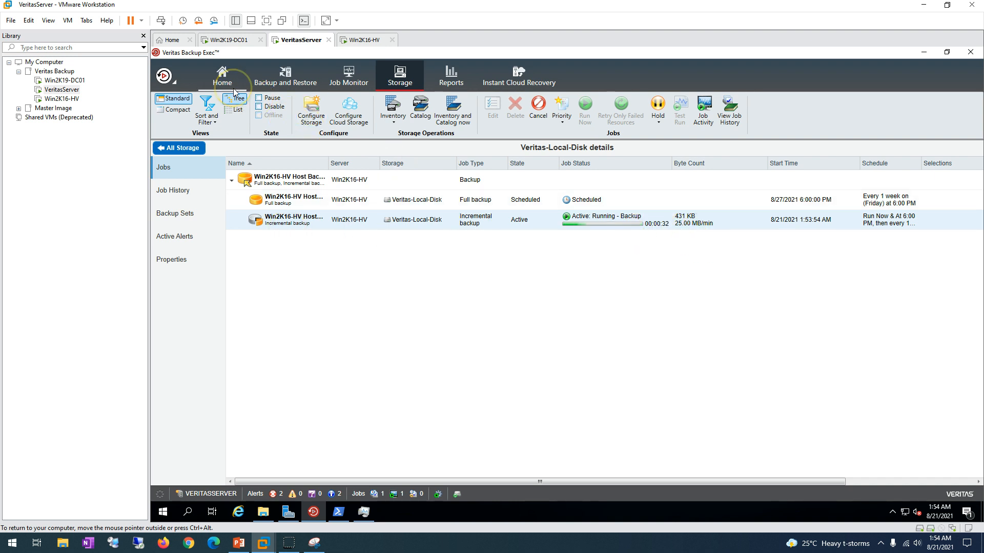
pyautogui.click(222, 76)
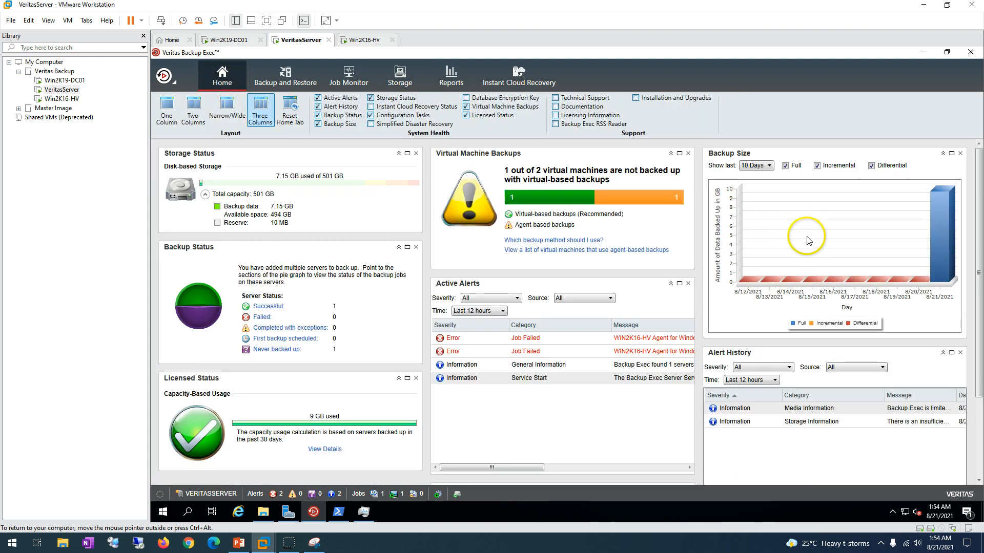
# Check the Win2K16-HV incremental backup's progress in the storage job list, the server list and the job monitor
pyautogui.moveTo(941, 259)
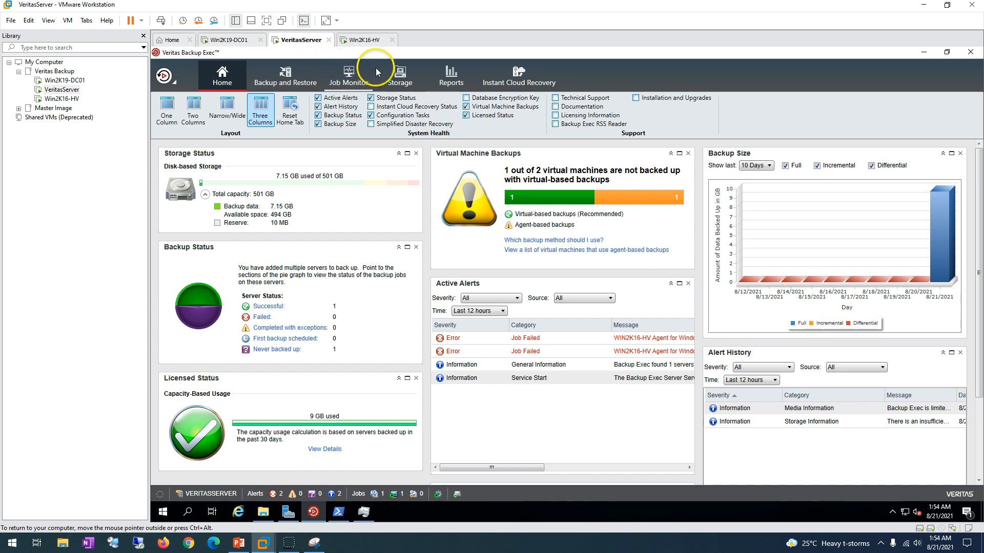
pyautogui.click(399, 77)
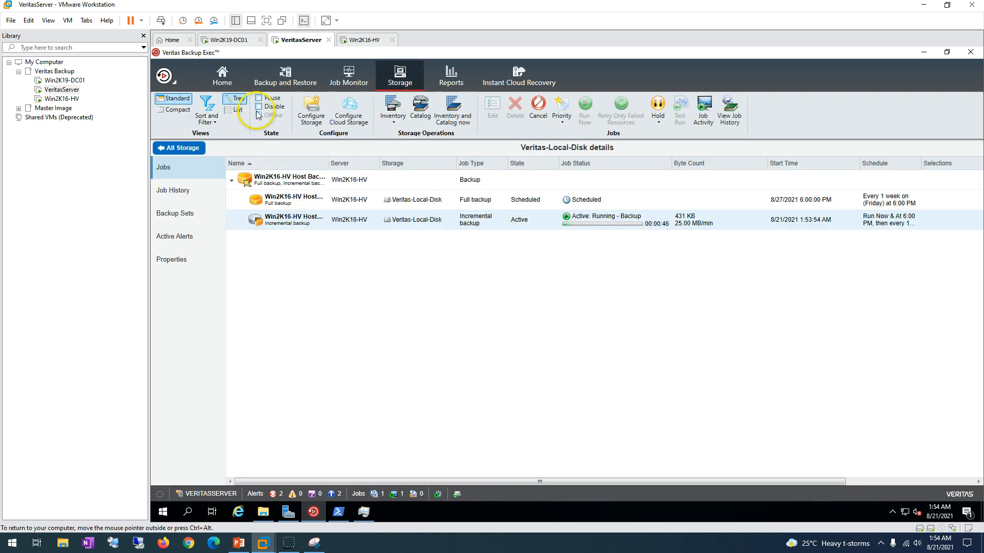
pyautogui.click(281, 87)
pyautogui.click(328, 226)
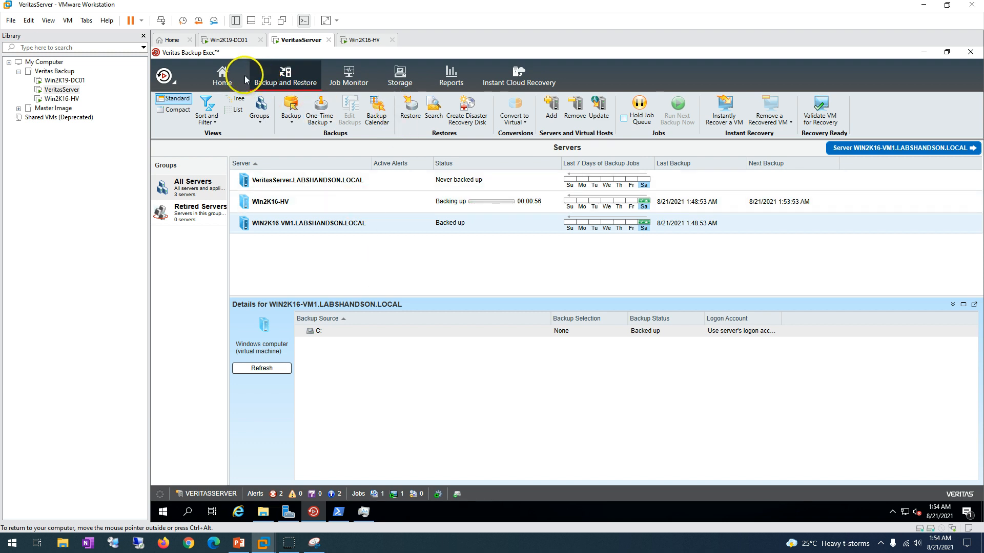
pyautogui.click(224, 72)
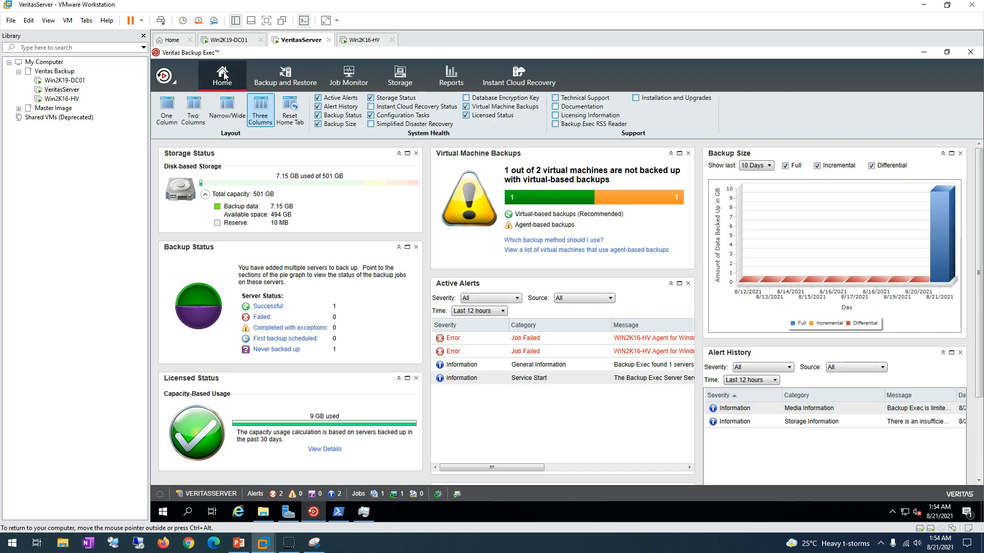
pyautogui.click(306, 72)
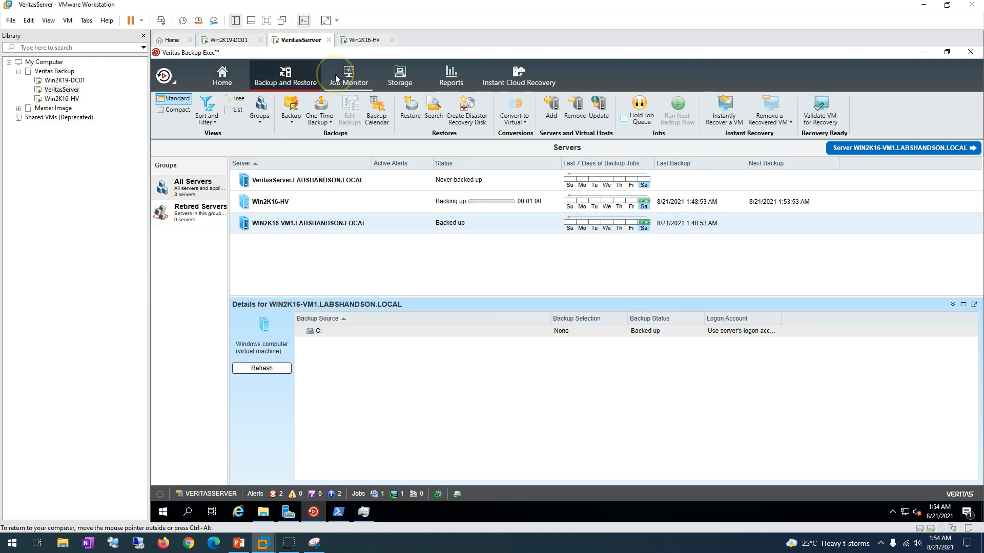
pyautogui.click(335, 74)
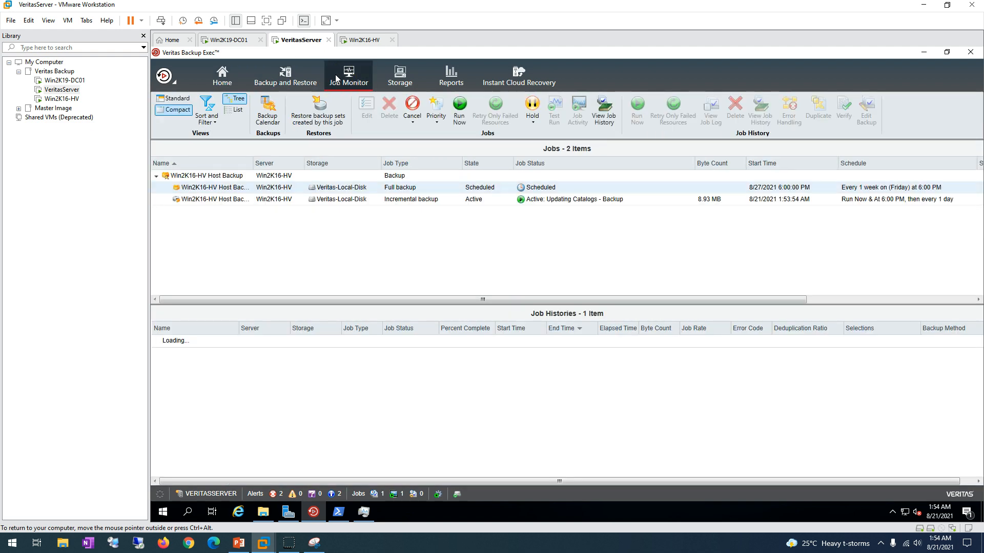
pyautogui.click(569, 204)
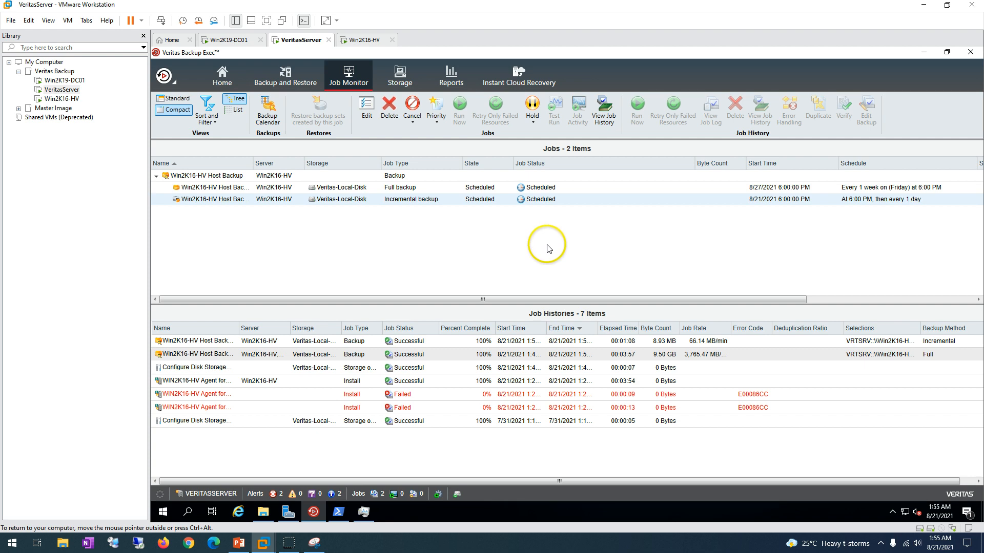
# Review the Win2K16-HV incremental backup in the Veritas-Local-Disk job history, adjusting the Name column to fit the full job names
pyautogui.click(398, 76)
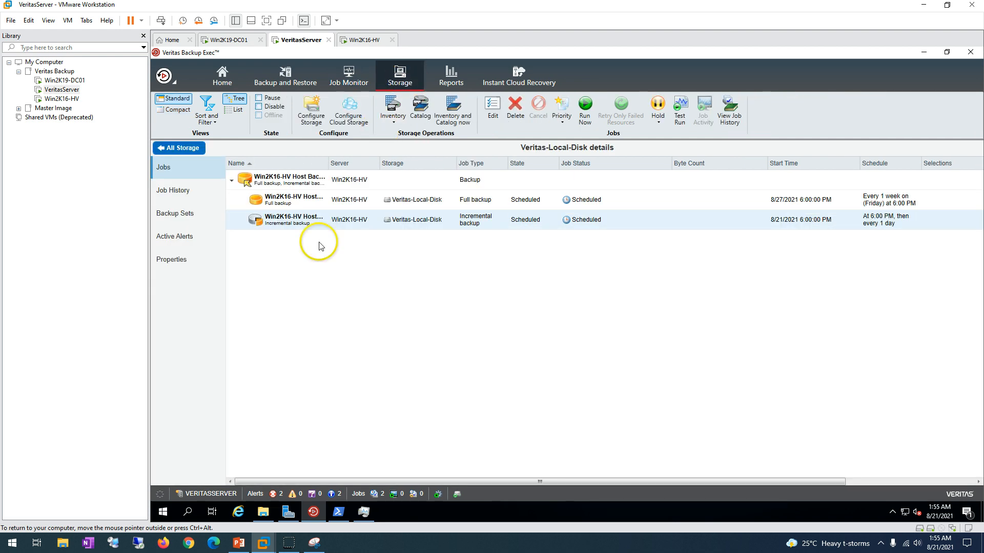
pyautogui.click(173, 192)
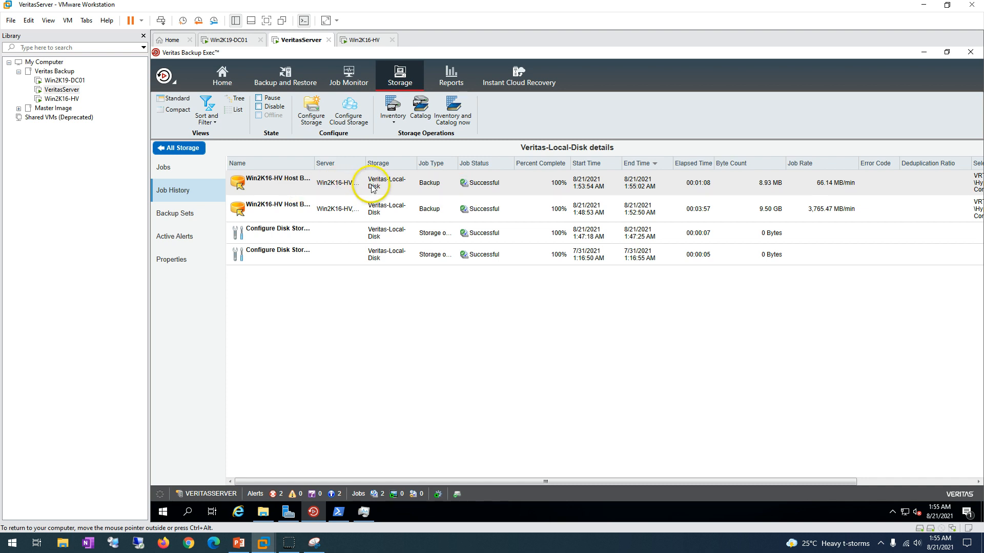
pyautogui.moveTo(314, 164); pyautogui.dragTo(426, 172)
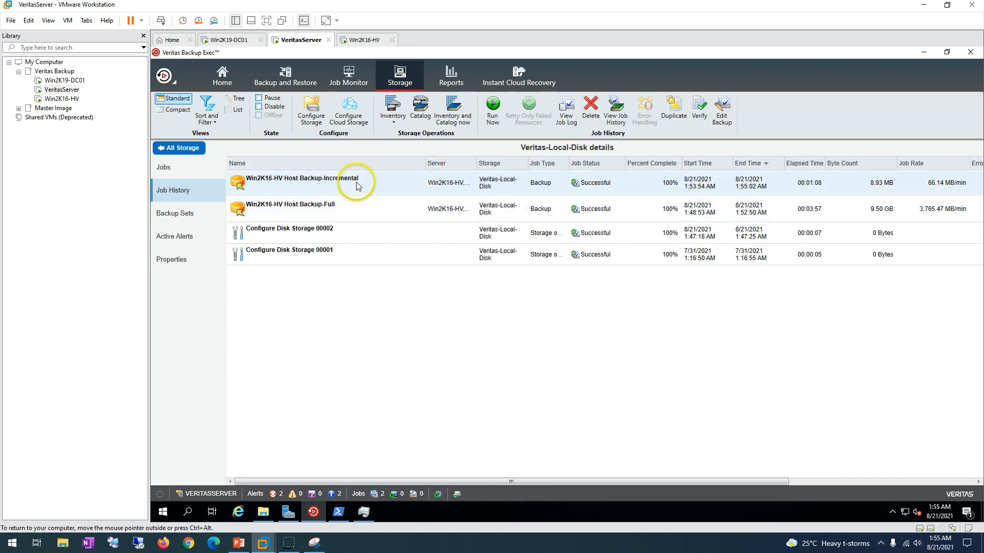
pyautogui.moveTo(426, 163); pyautogui.dragTo(363, 163)
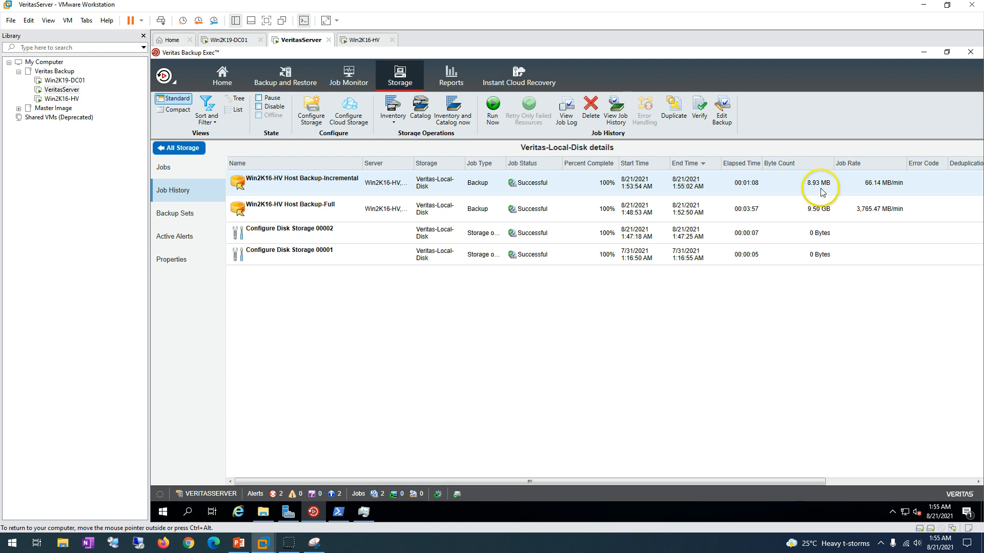
# Examine the full and incremental backup sets stored on Veritas-Local-Disk, comparing their sizes and viewing the actions available for the Win2K16-VM01 sets
pyautogui.click(185, 215)
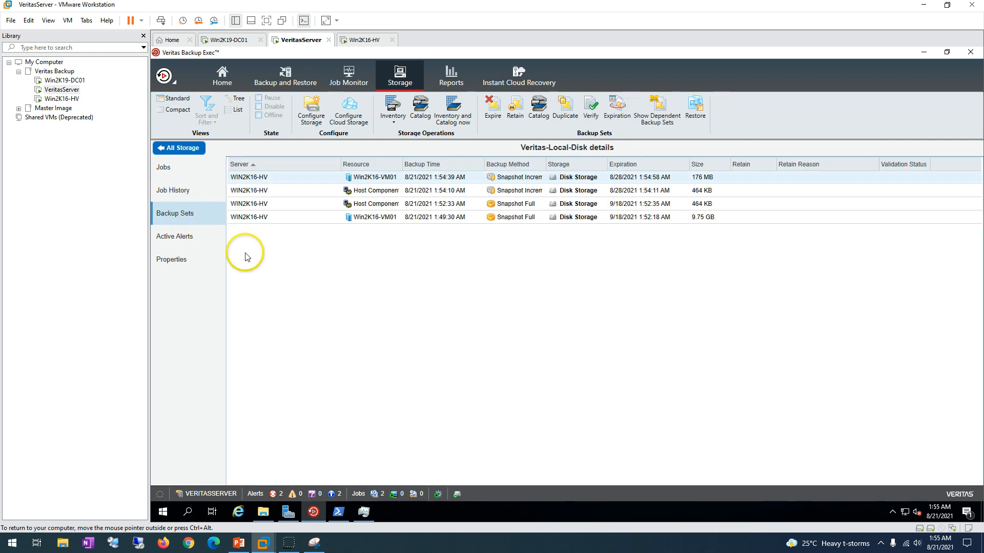
pyautogui.click(264, 205)
pyautogui.click(277, 220)
pyautogui.click(281, 180)
pyautogui.click(286, 219)
pyautogui.rightClick(286, 220)
pyautogui.click(724, 304)
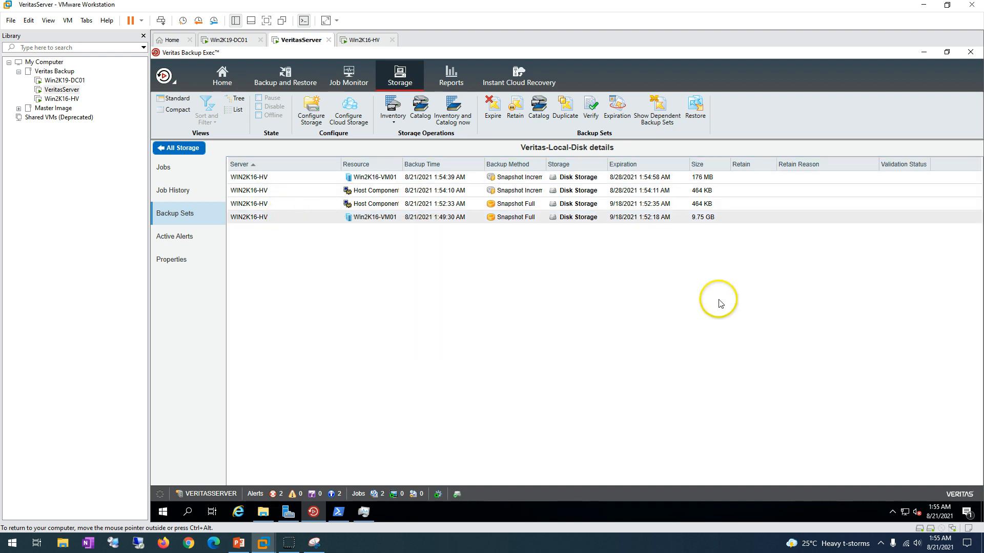
pyautogui.click(682, 204)
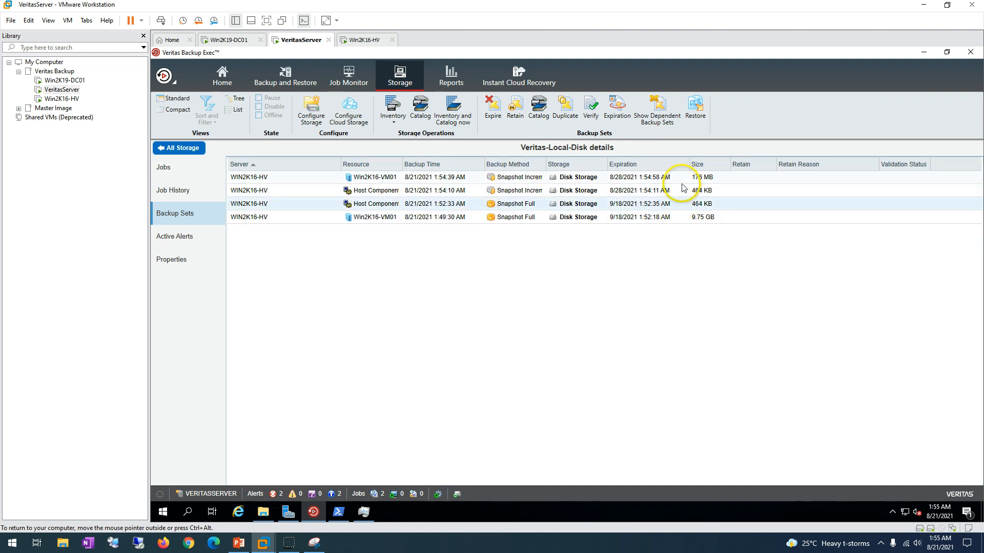
pyautogui.rightClick(282, 176)
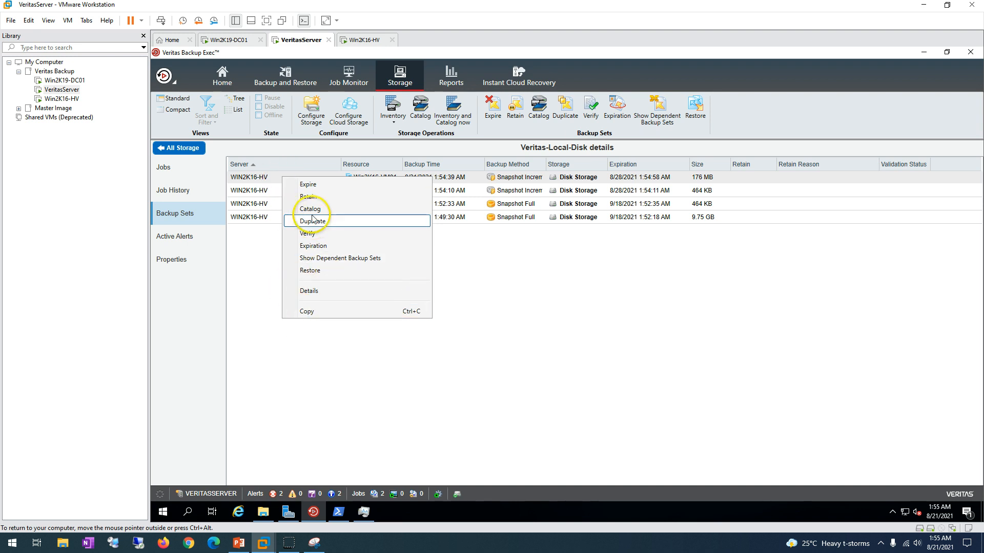
pyautogui.click(345, 382)
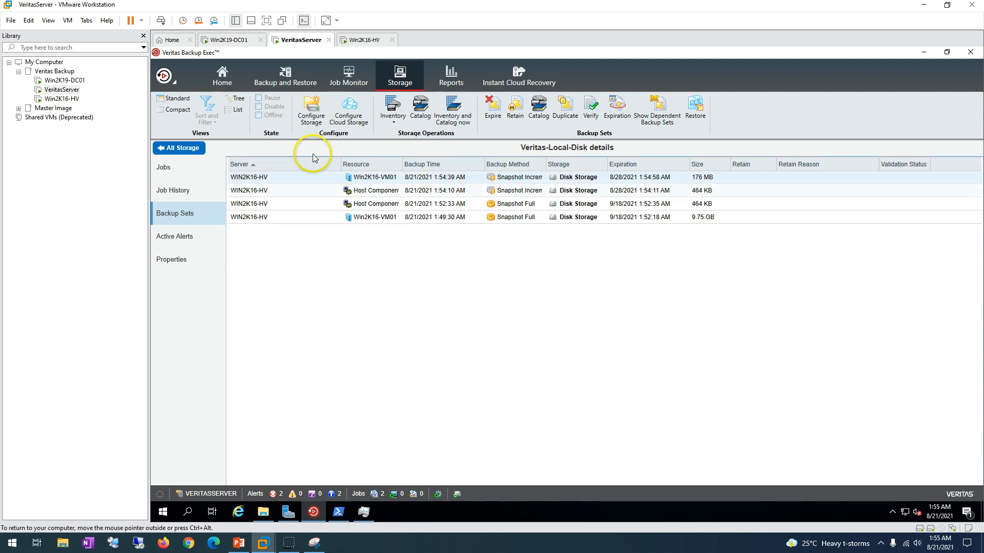
# Inspect the incremental and full amounts for 8/21/2021 in the home dashboard's Backup Size chart
pyautogui.click(227, 74)
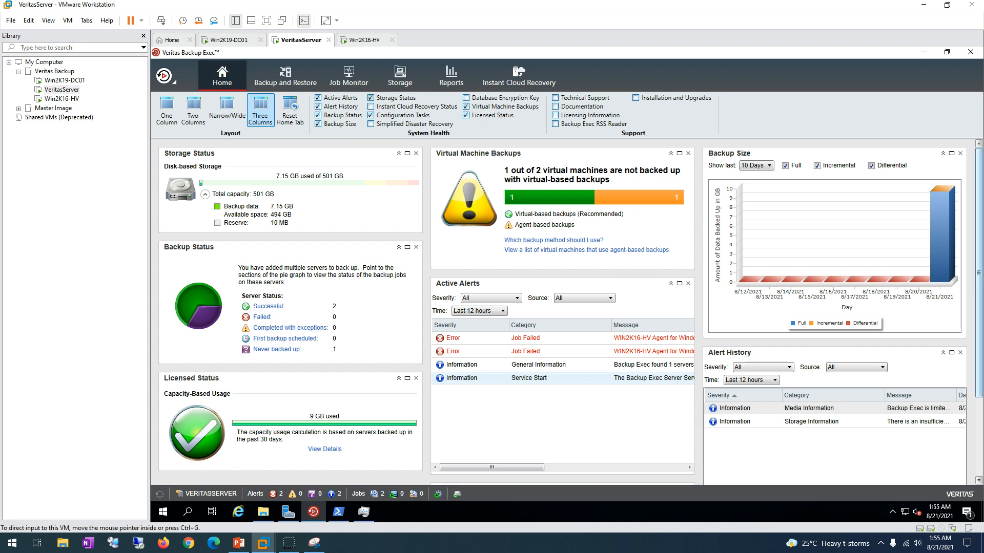
pyautogui.moveTo(940, 190)
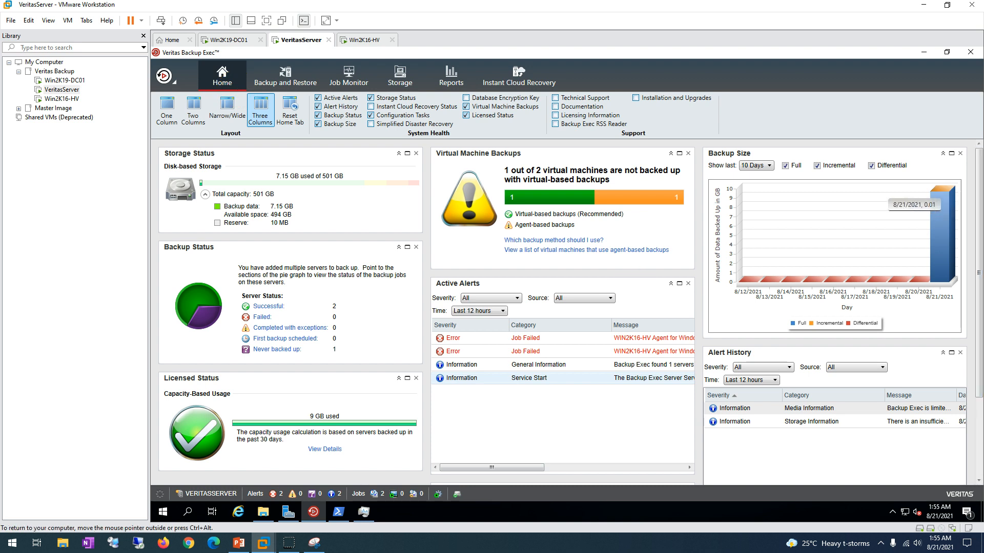
pyautogui.moveTo(948, 220)
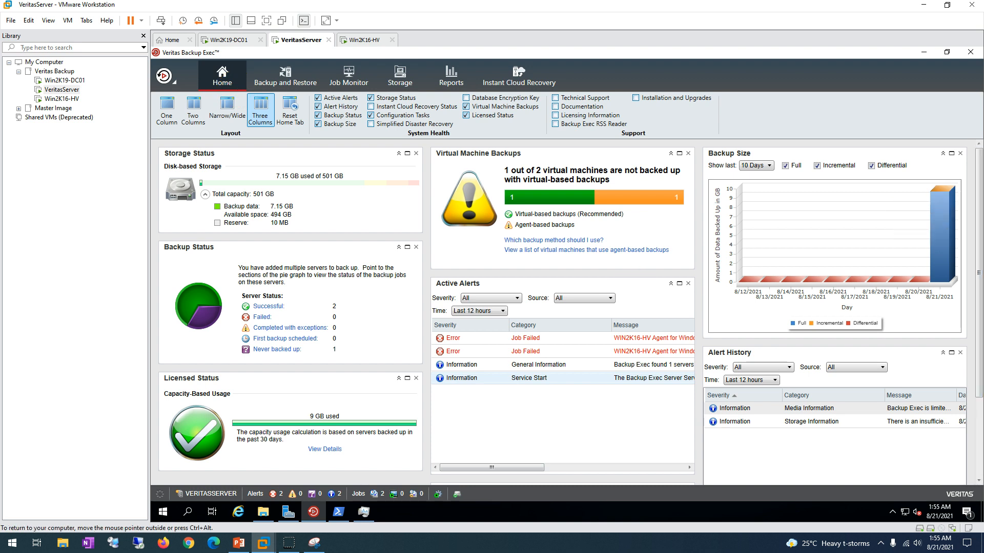
pyautogui.click(240, 543)
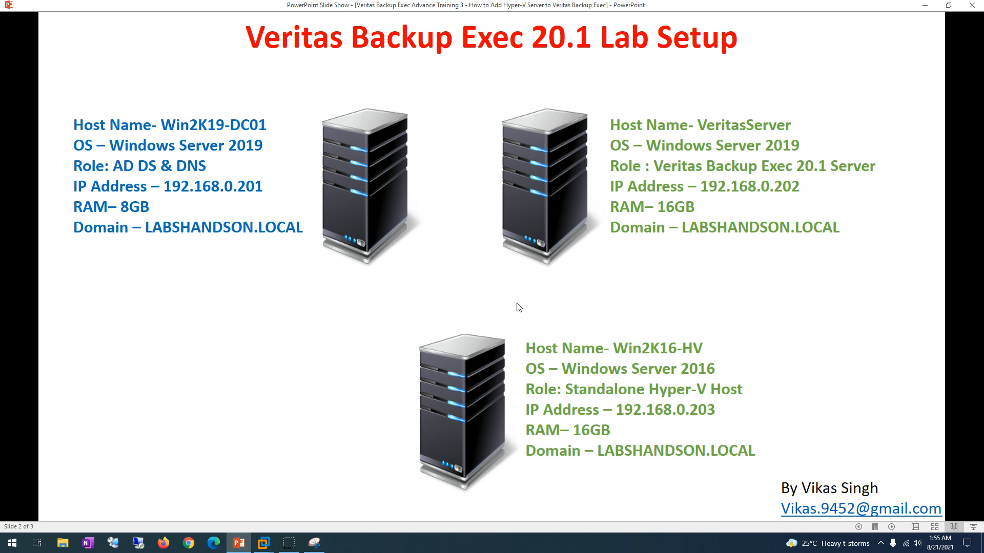
pyautogui.press('Right')
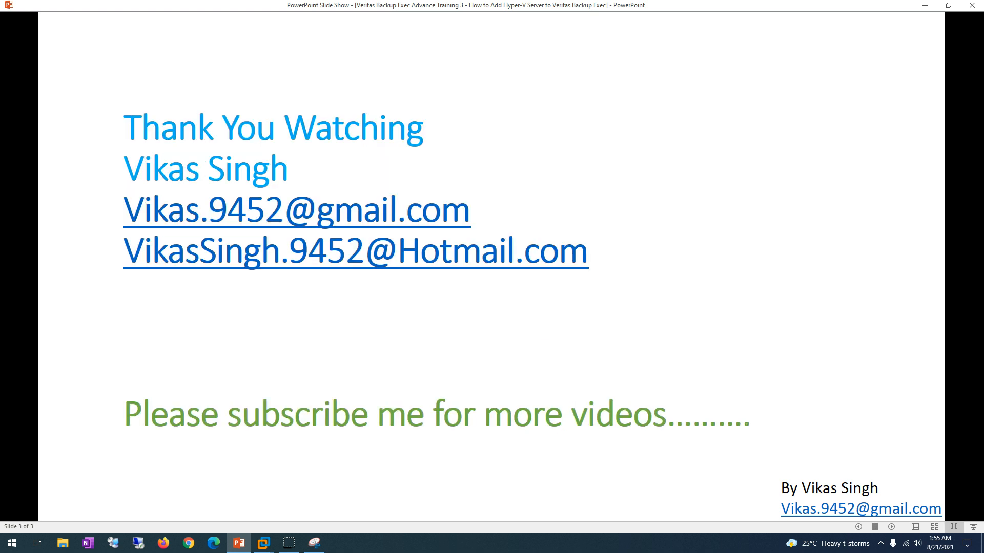